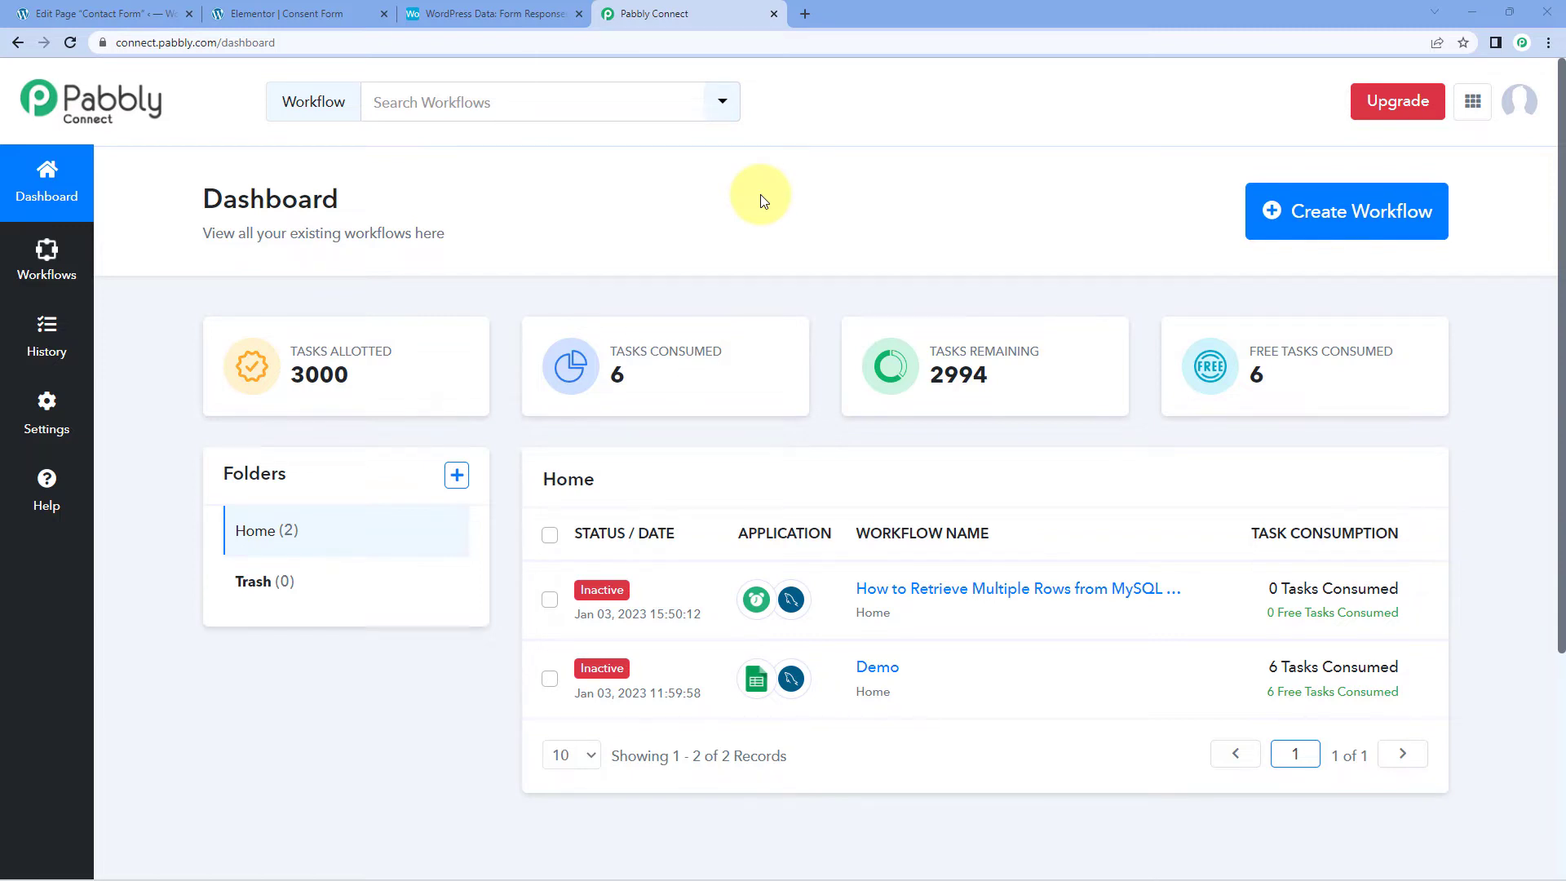
Step: Create a workflow named 'WordPress Form Automation' and collapse its trigger app chooser
left_click(1280, 210)
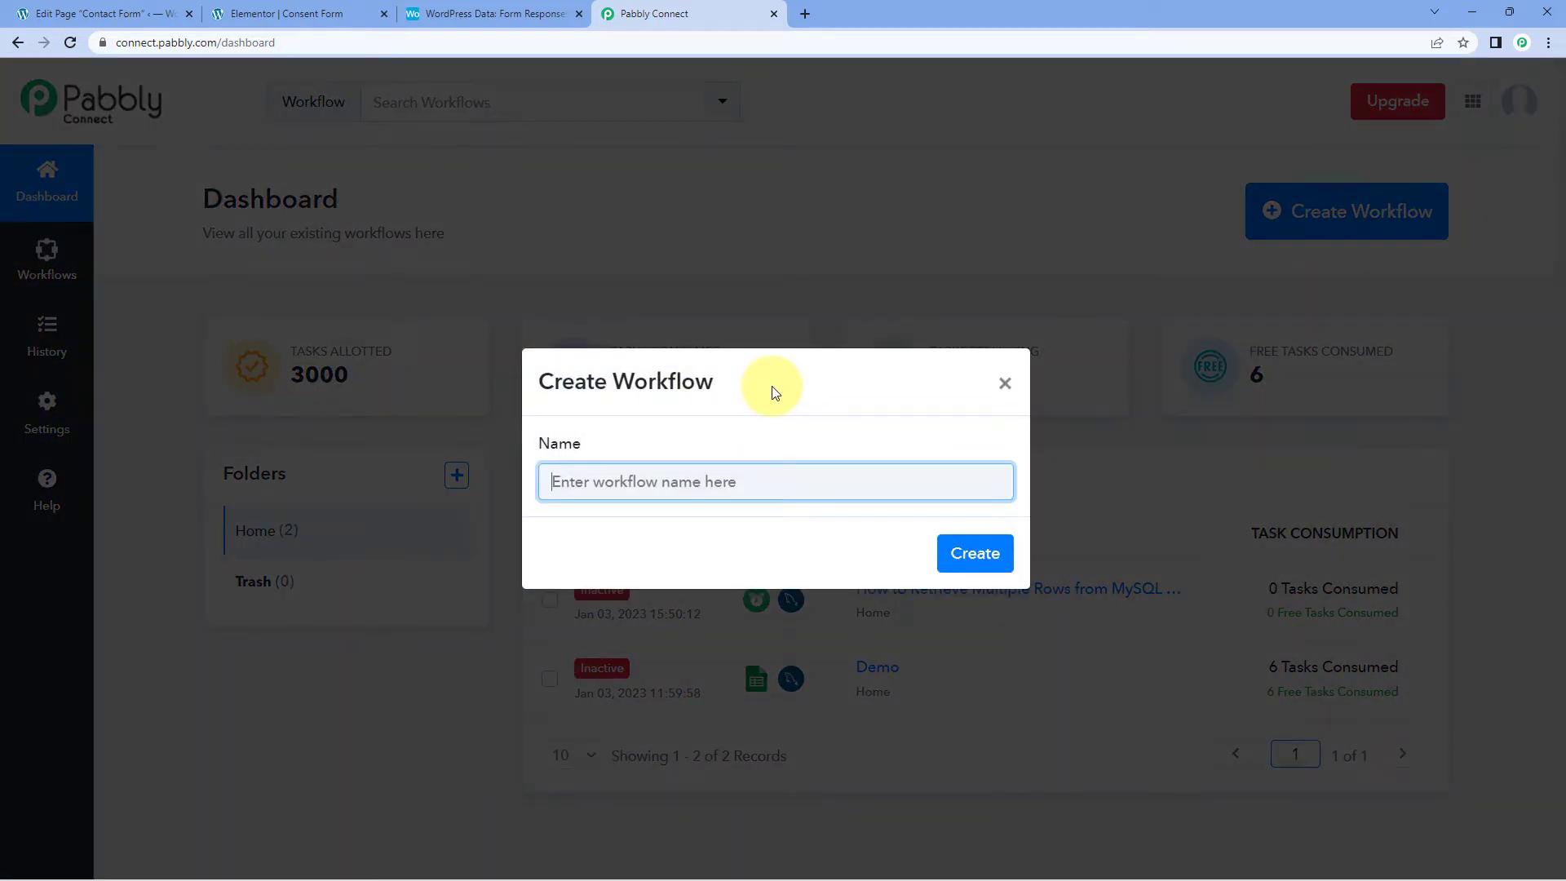
type("WordPress Form Automation")
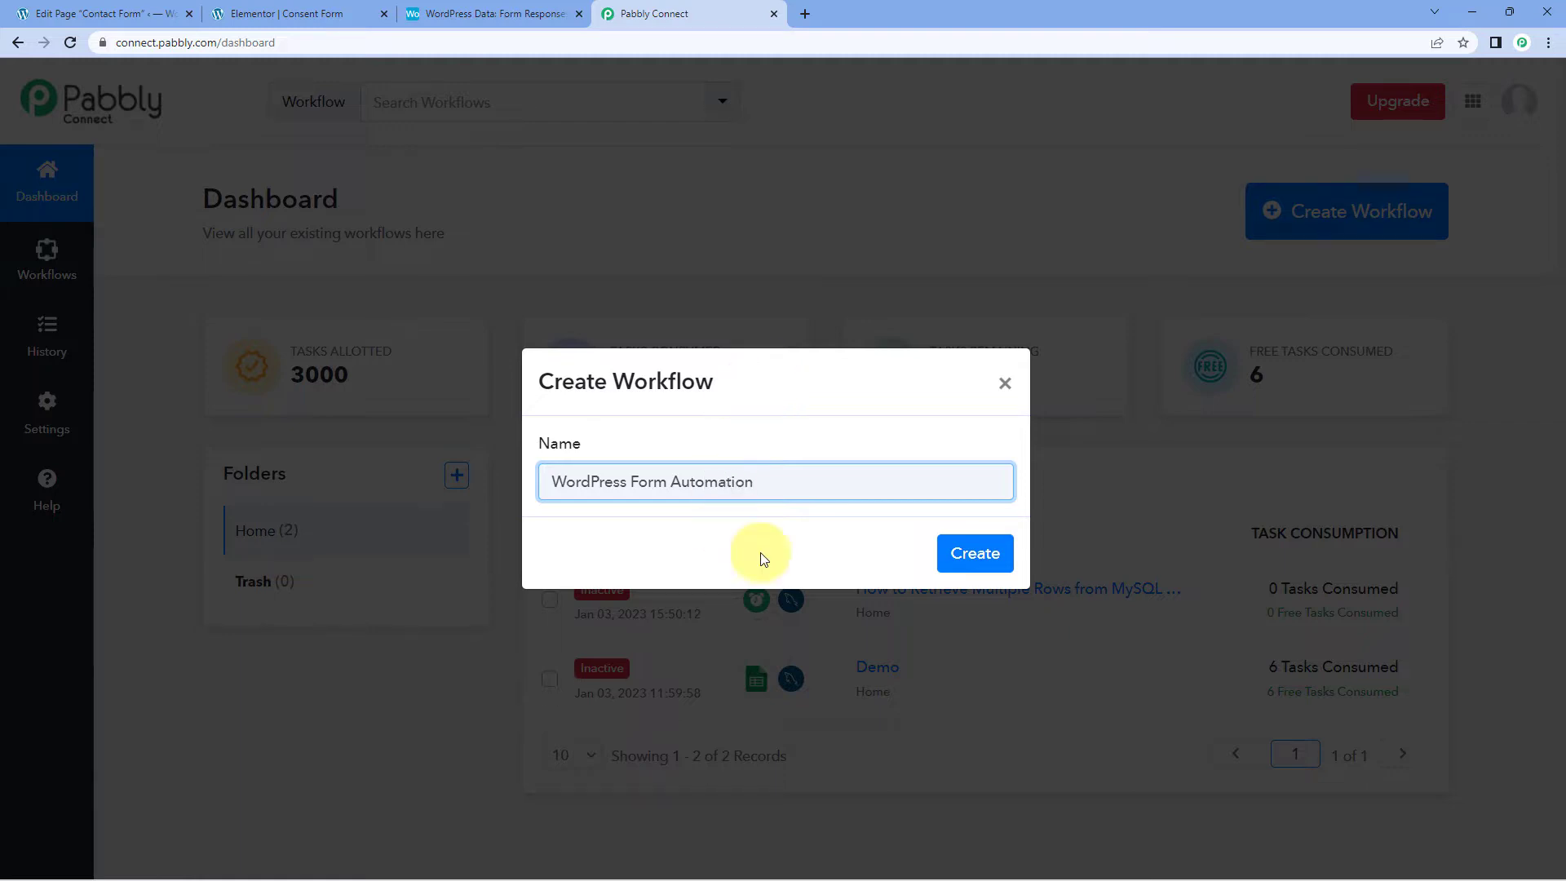
left_click(973, 552)
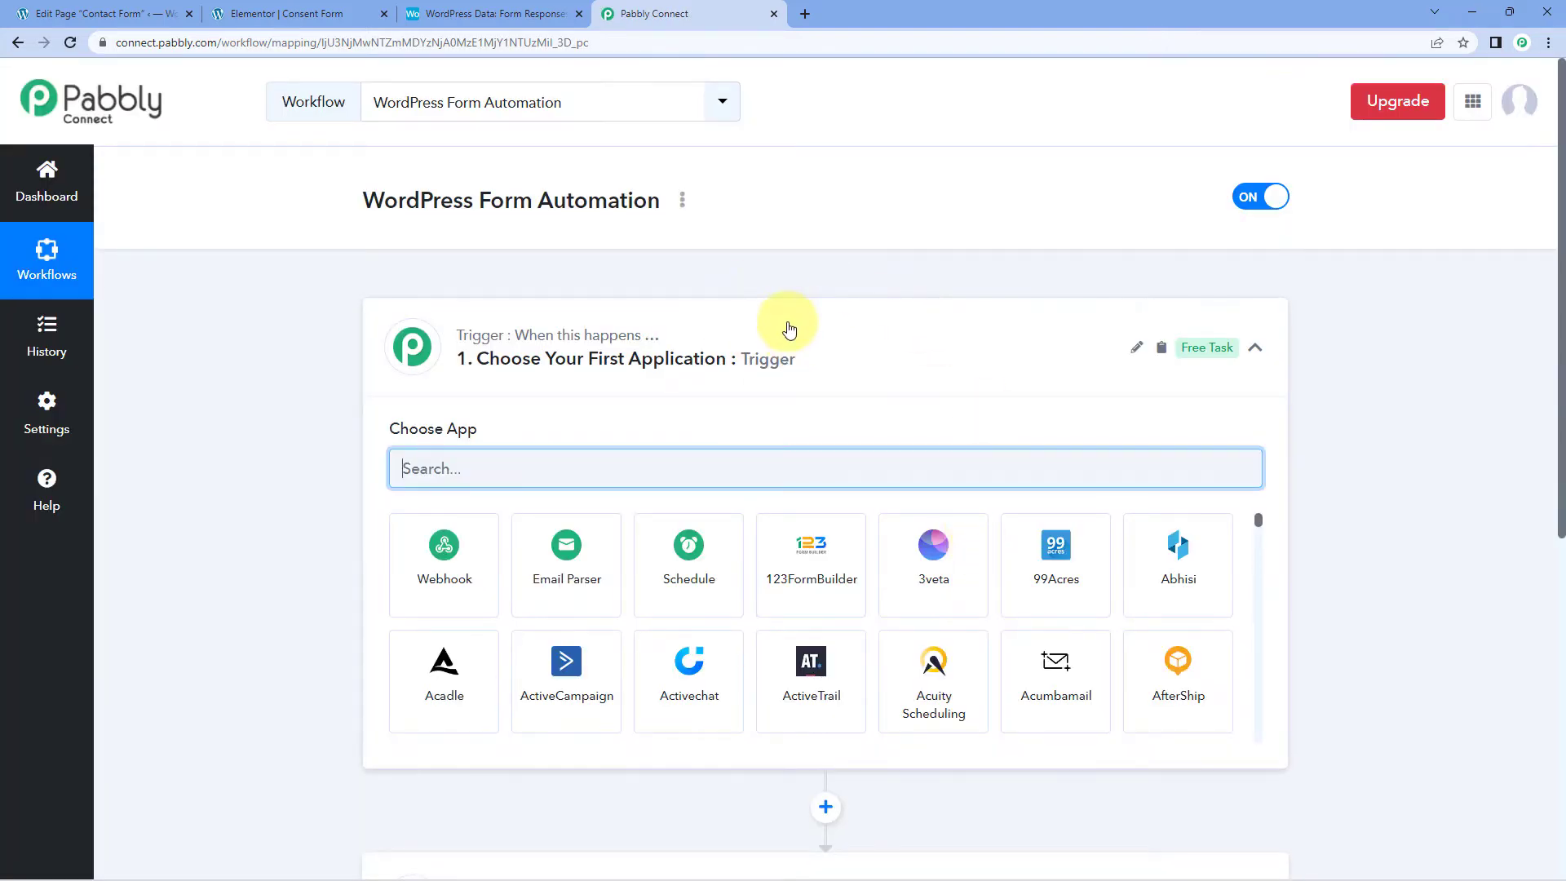
left_click(786, 328)
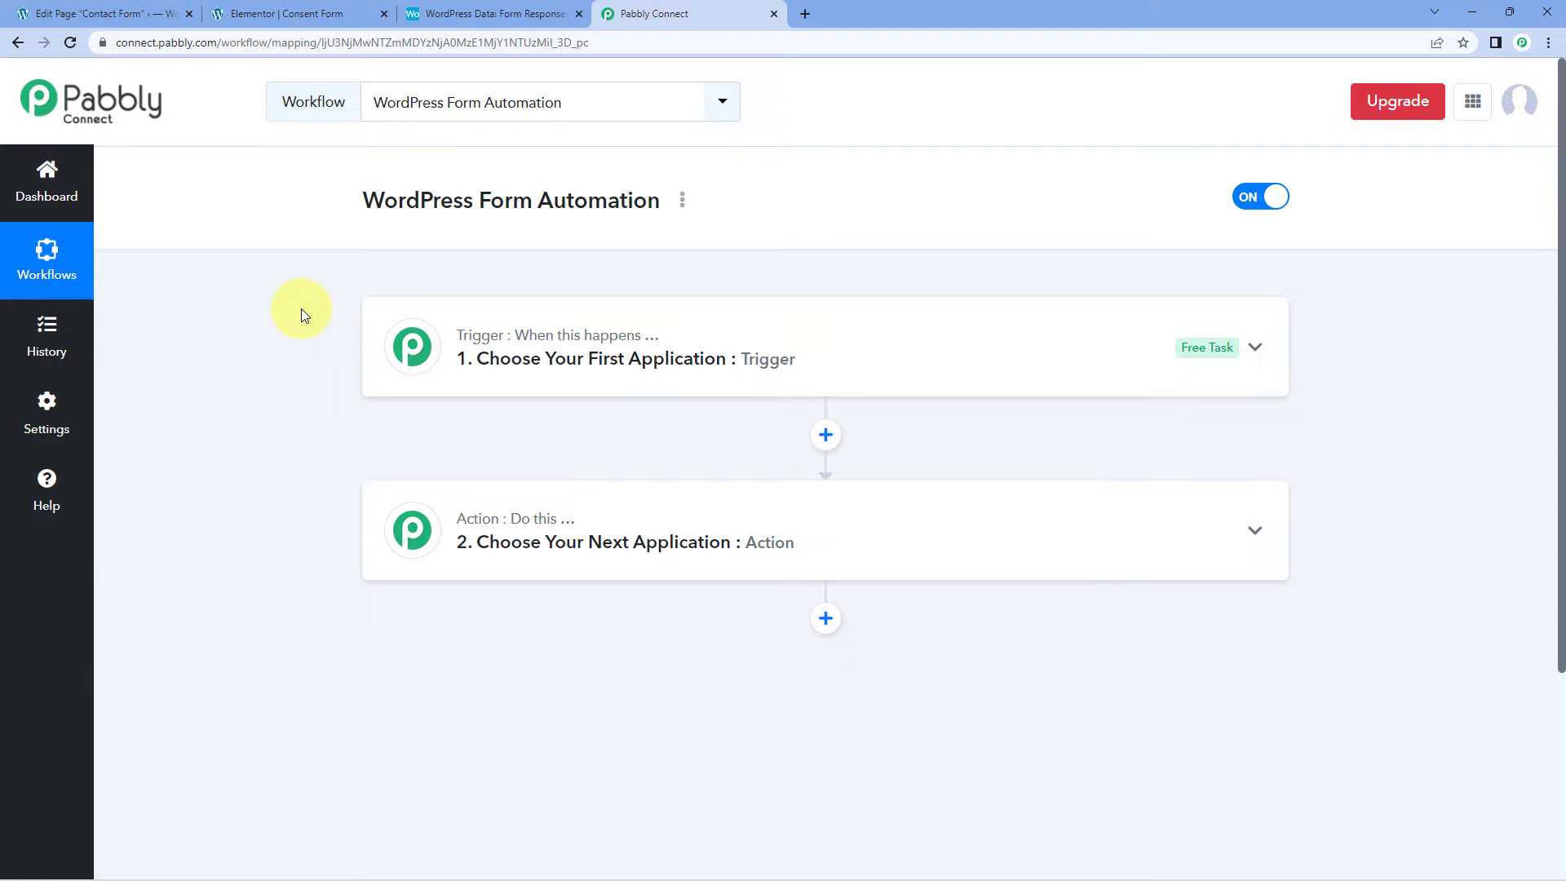
scroll(301, 308, "down", 1)
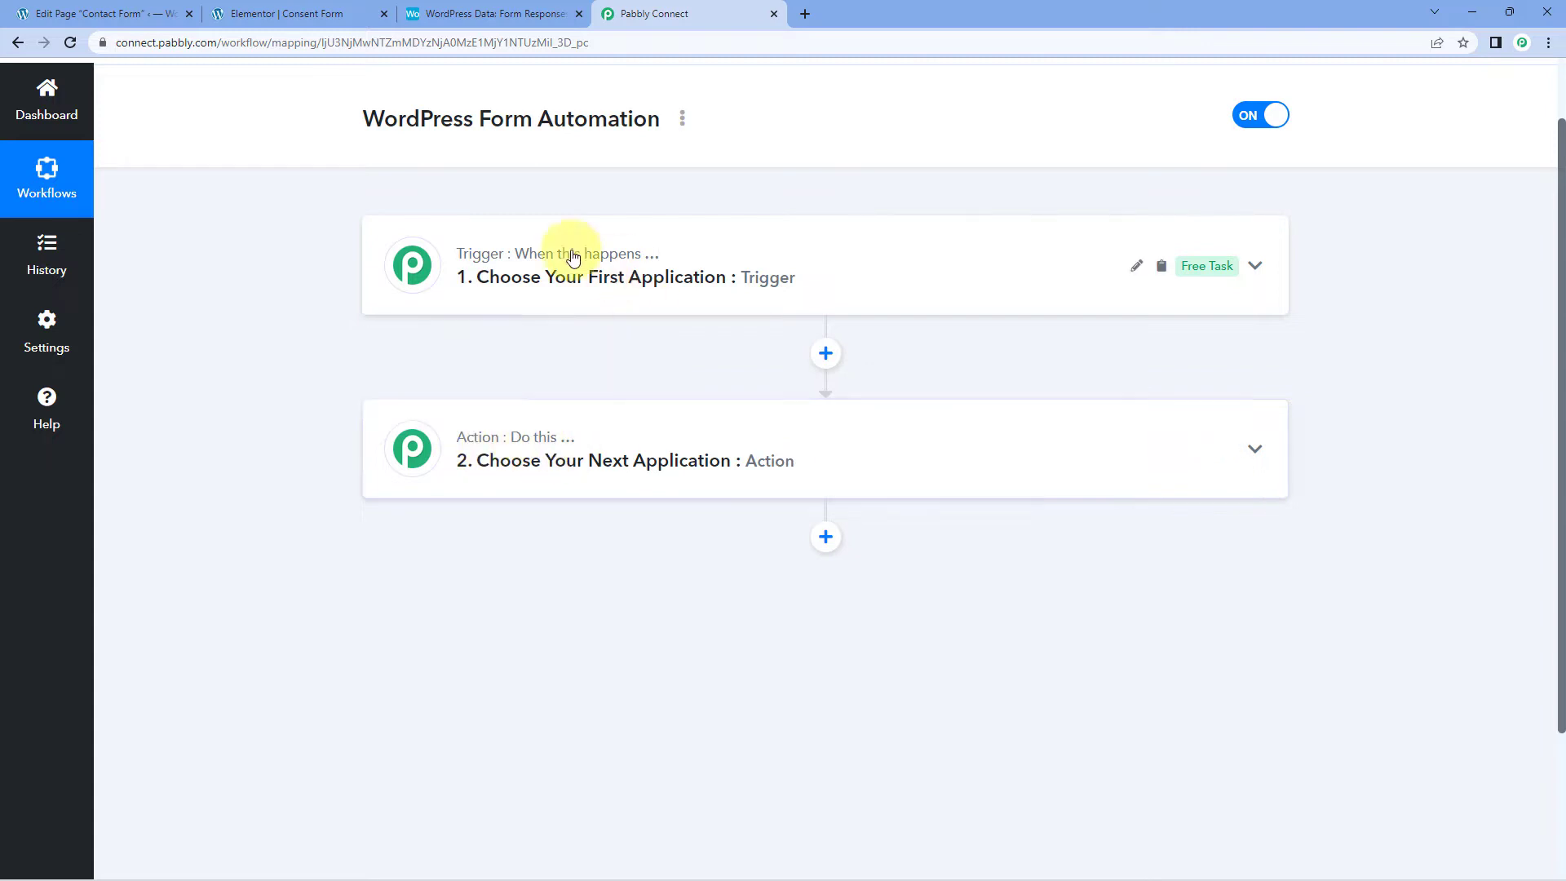
Step: Expand the trigger step, review the Elementor contact form, and start searching for the trigger app
left_click(600, 283)
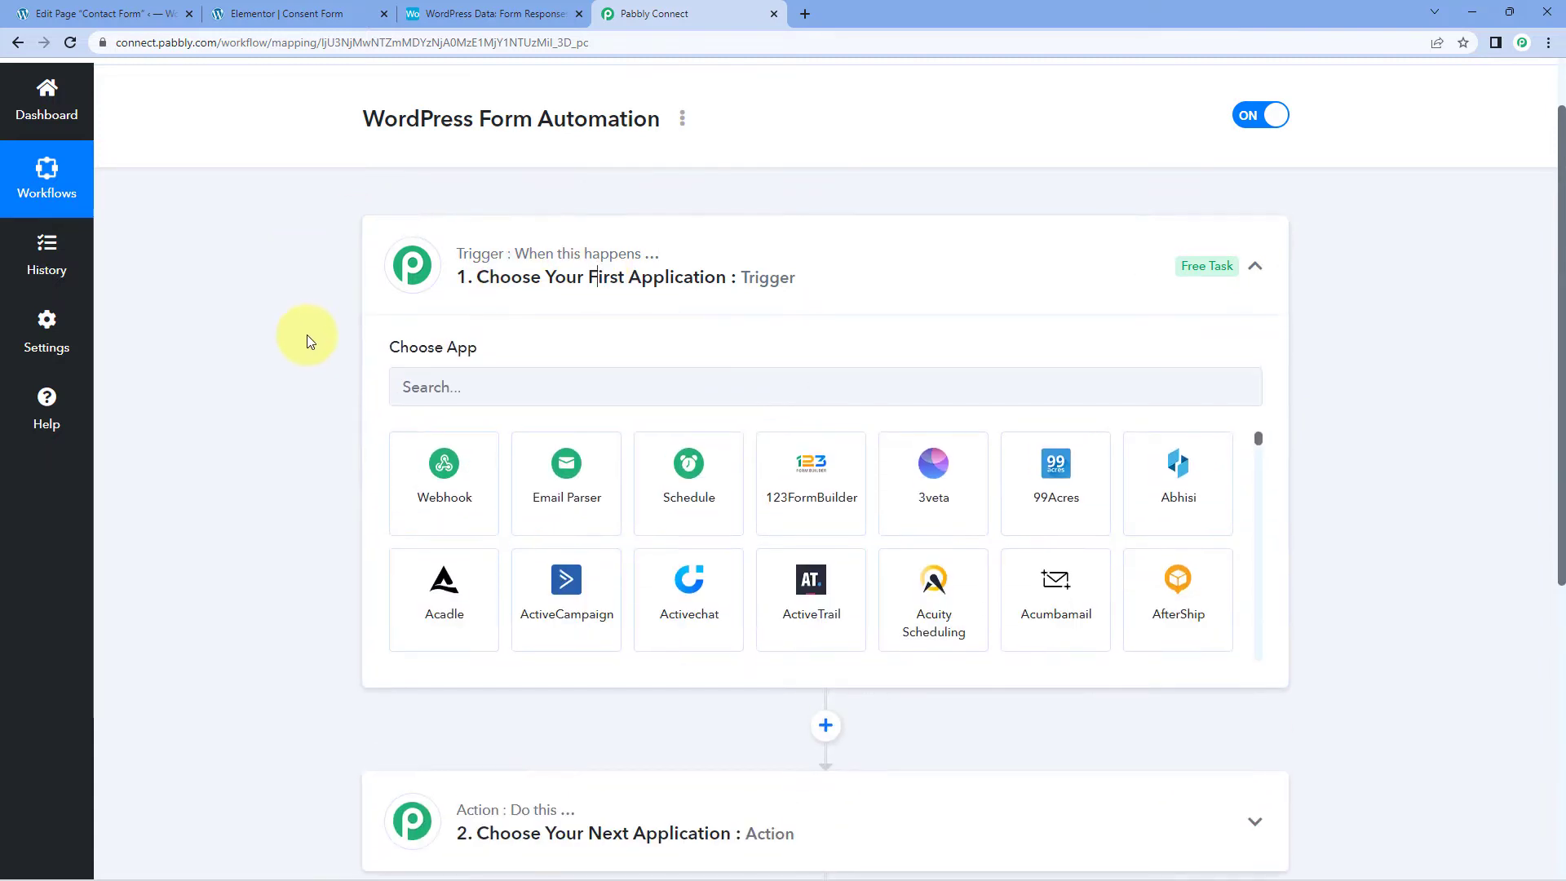
scroll(307, 334, "up", 1)
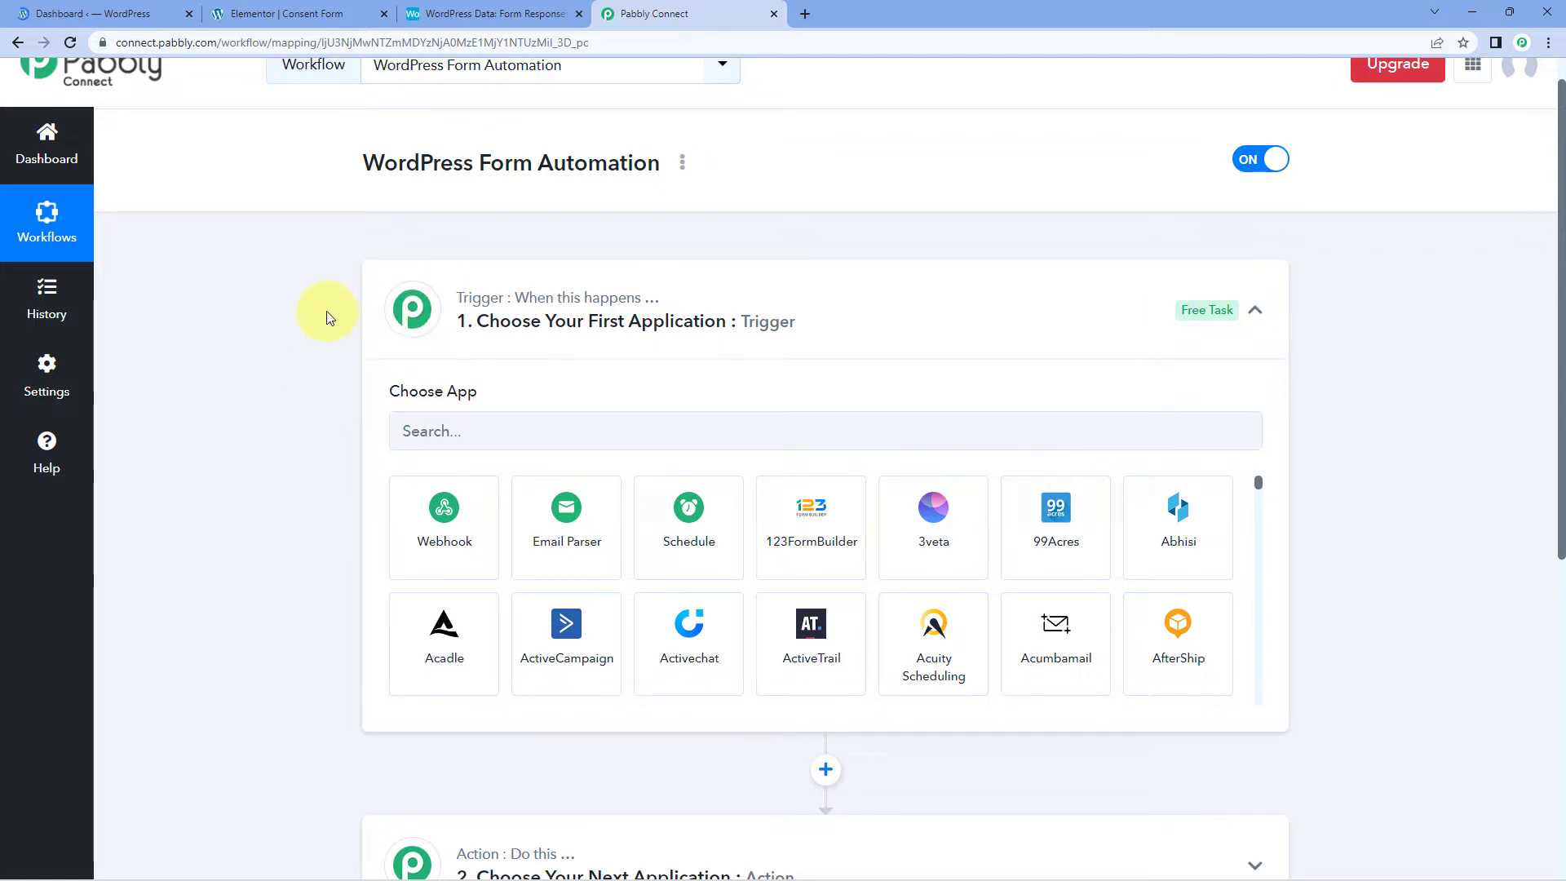
left_click(155, 13)
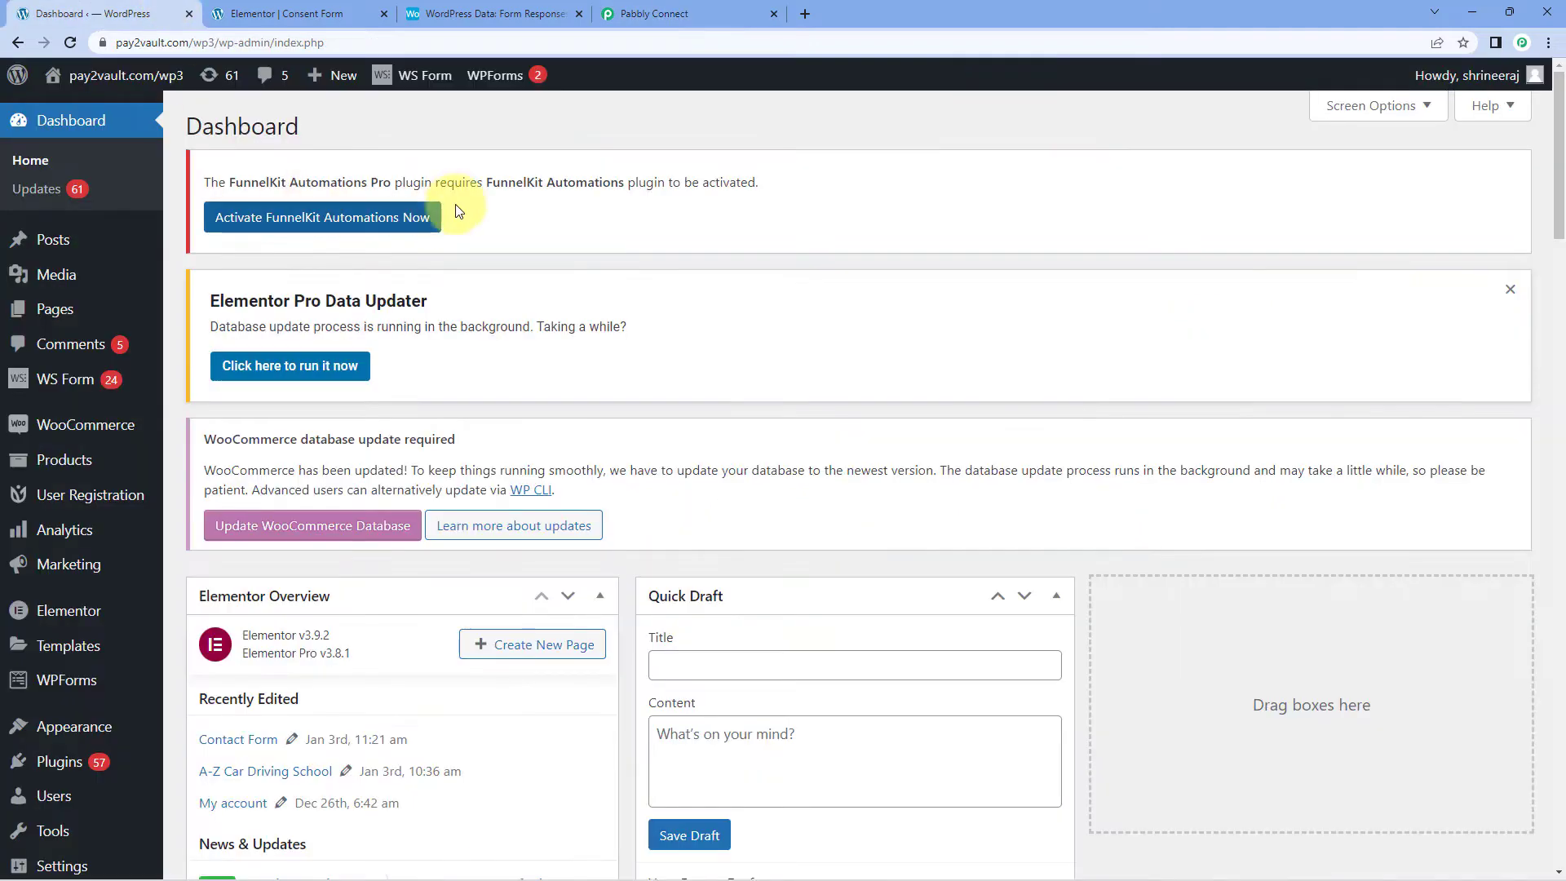
left_click(315, 12)
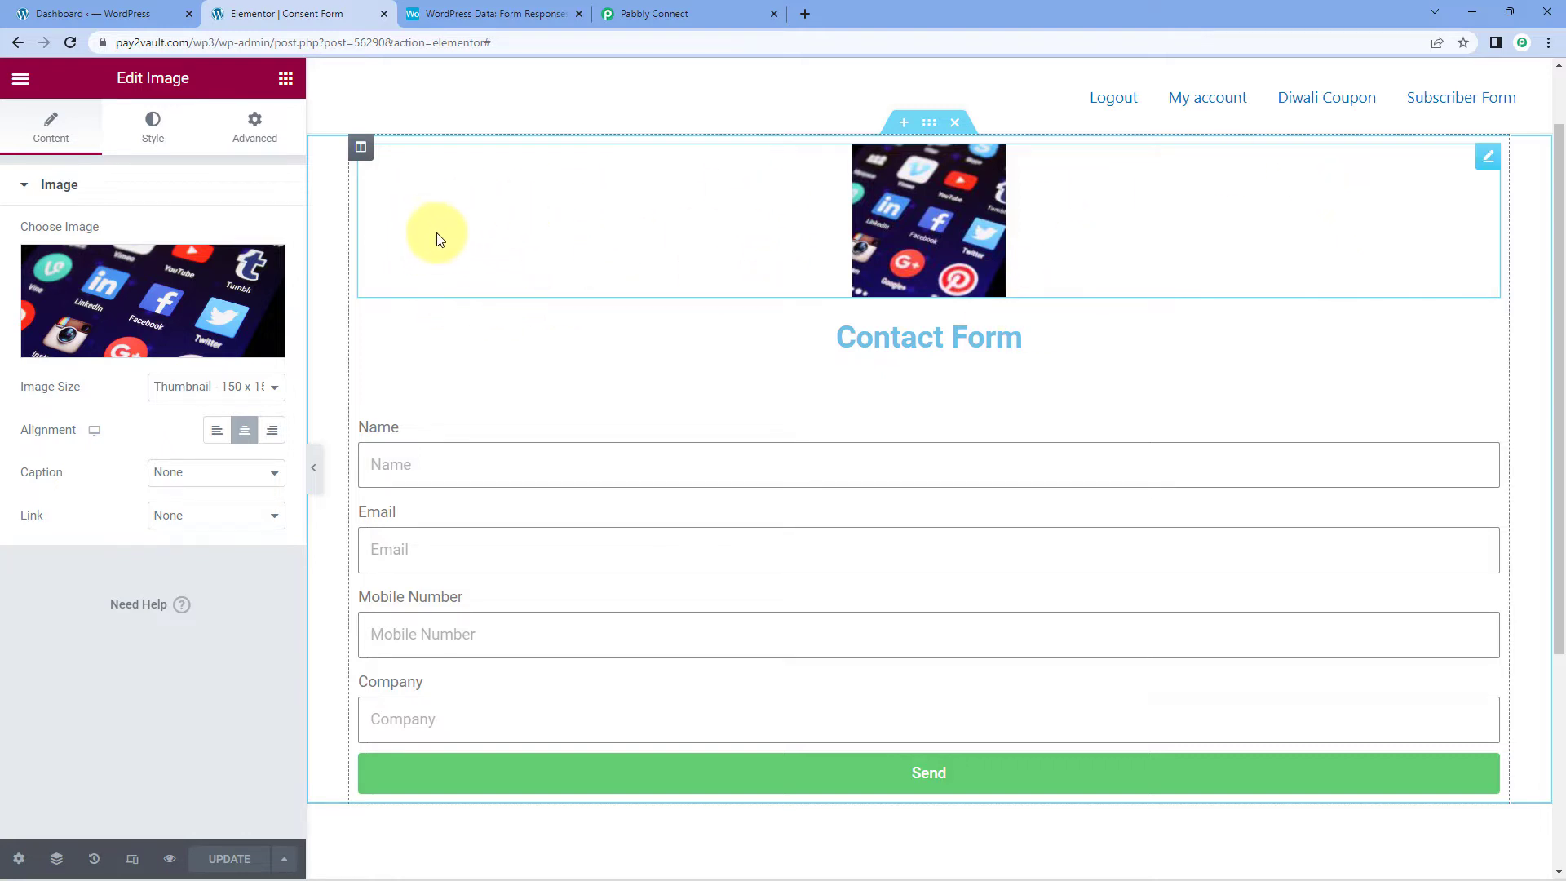
left_click(653, 13)
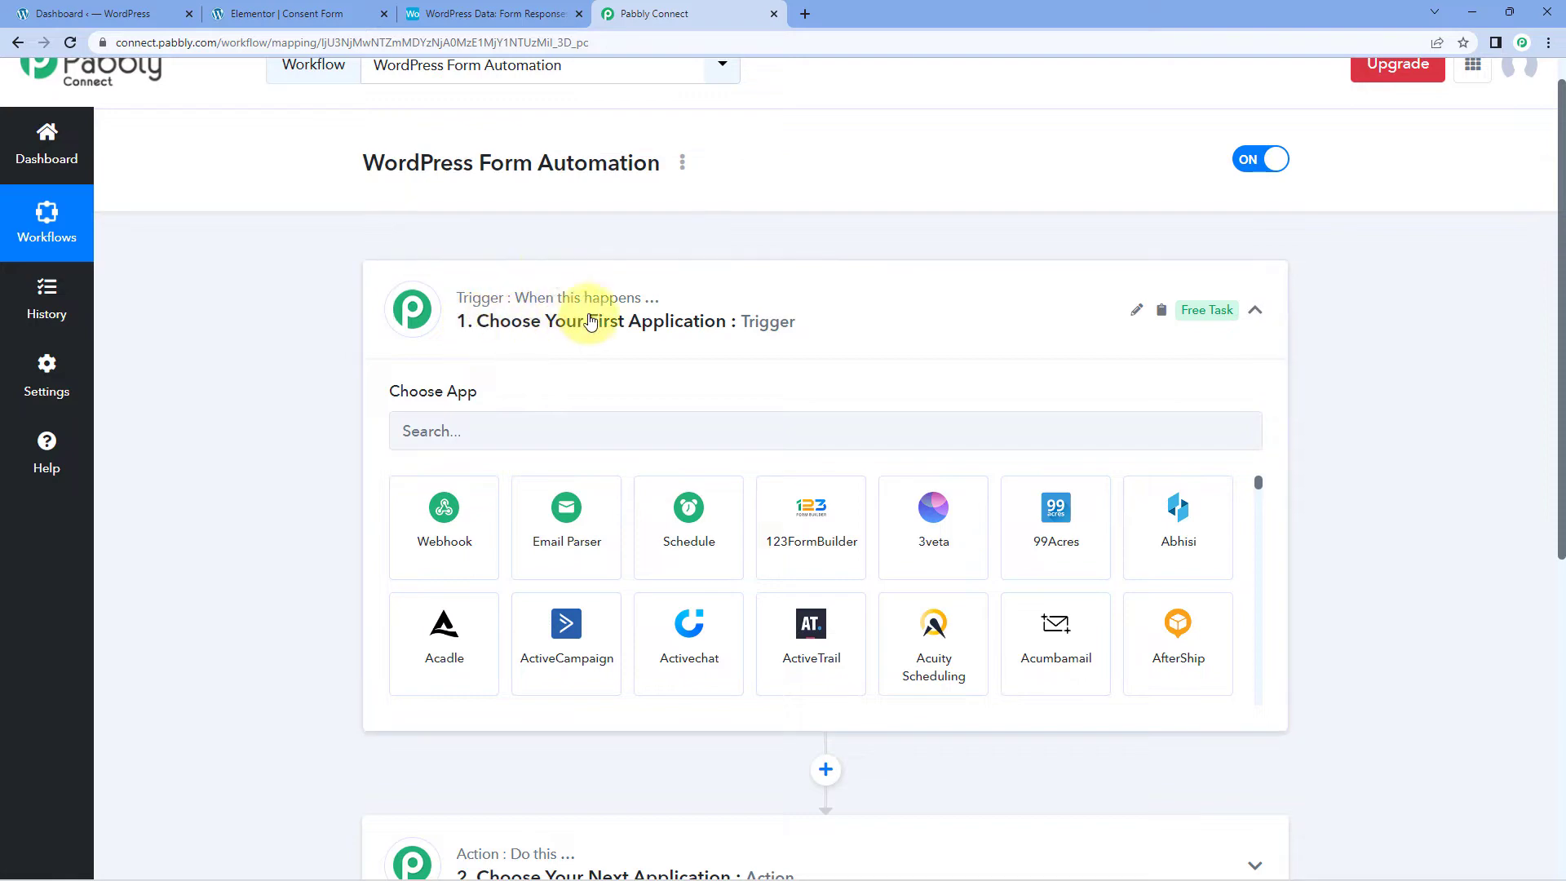
left_click(241, 8)
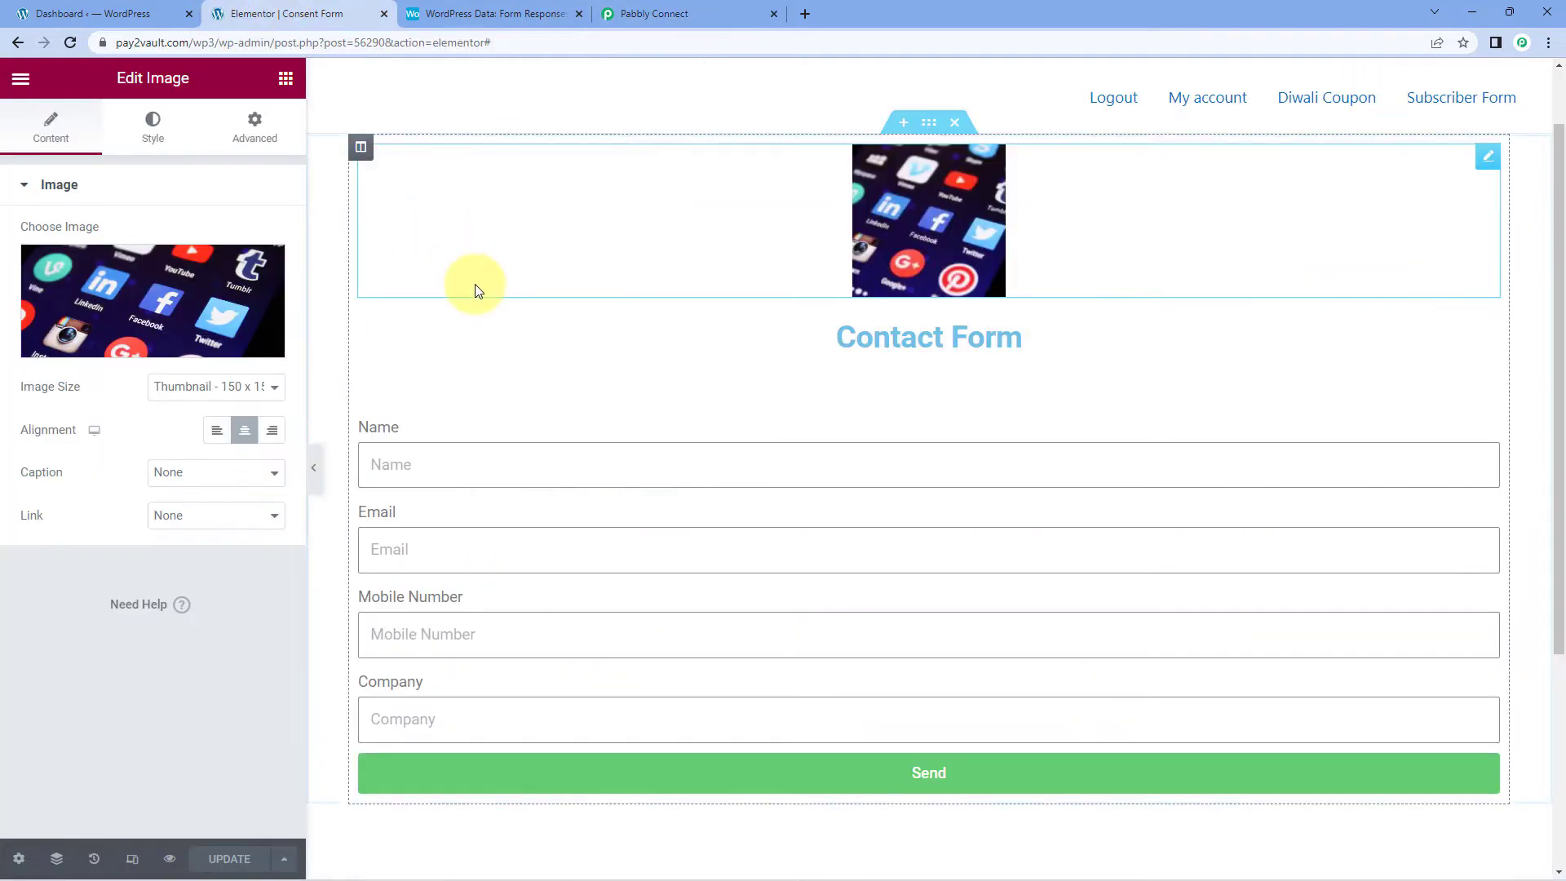
left_click(612, 12)
left_click(479, 426)
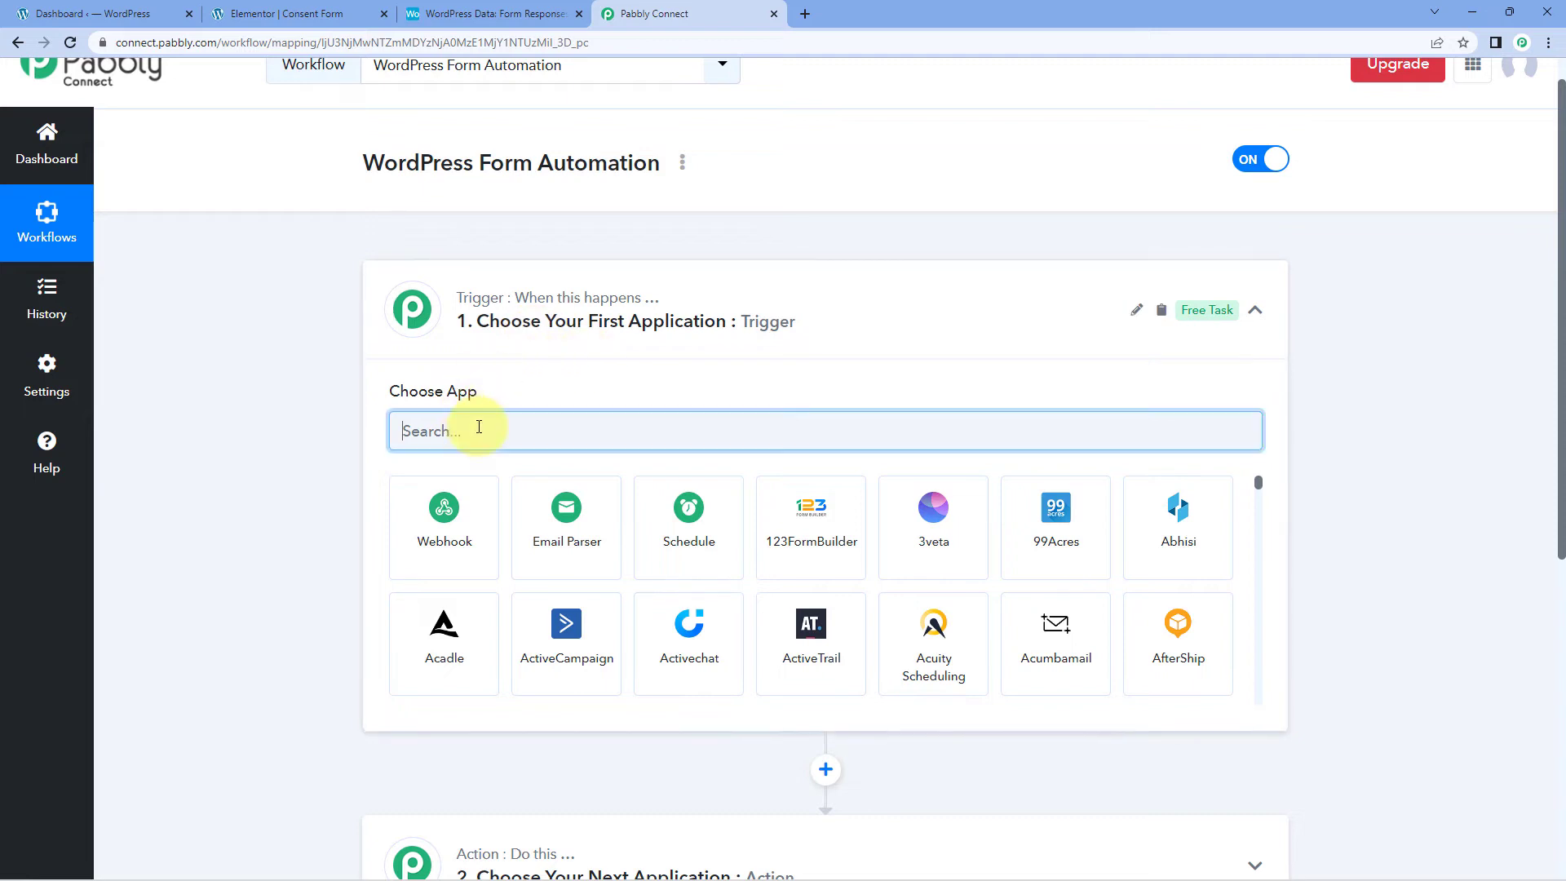
Step: Set the trigger to Elementor with the New Form Submission event
type("Eleme")
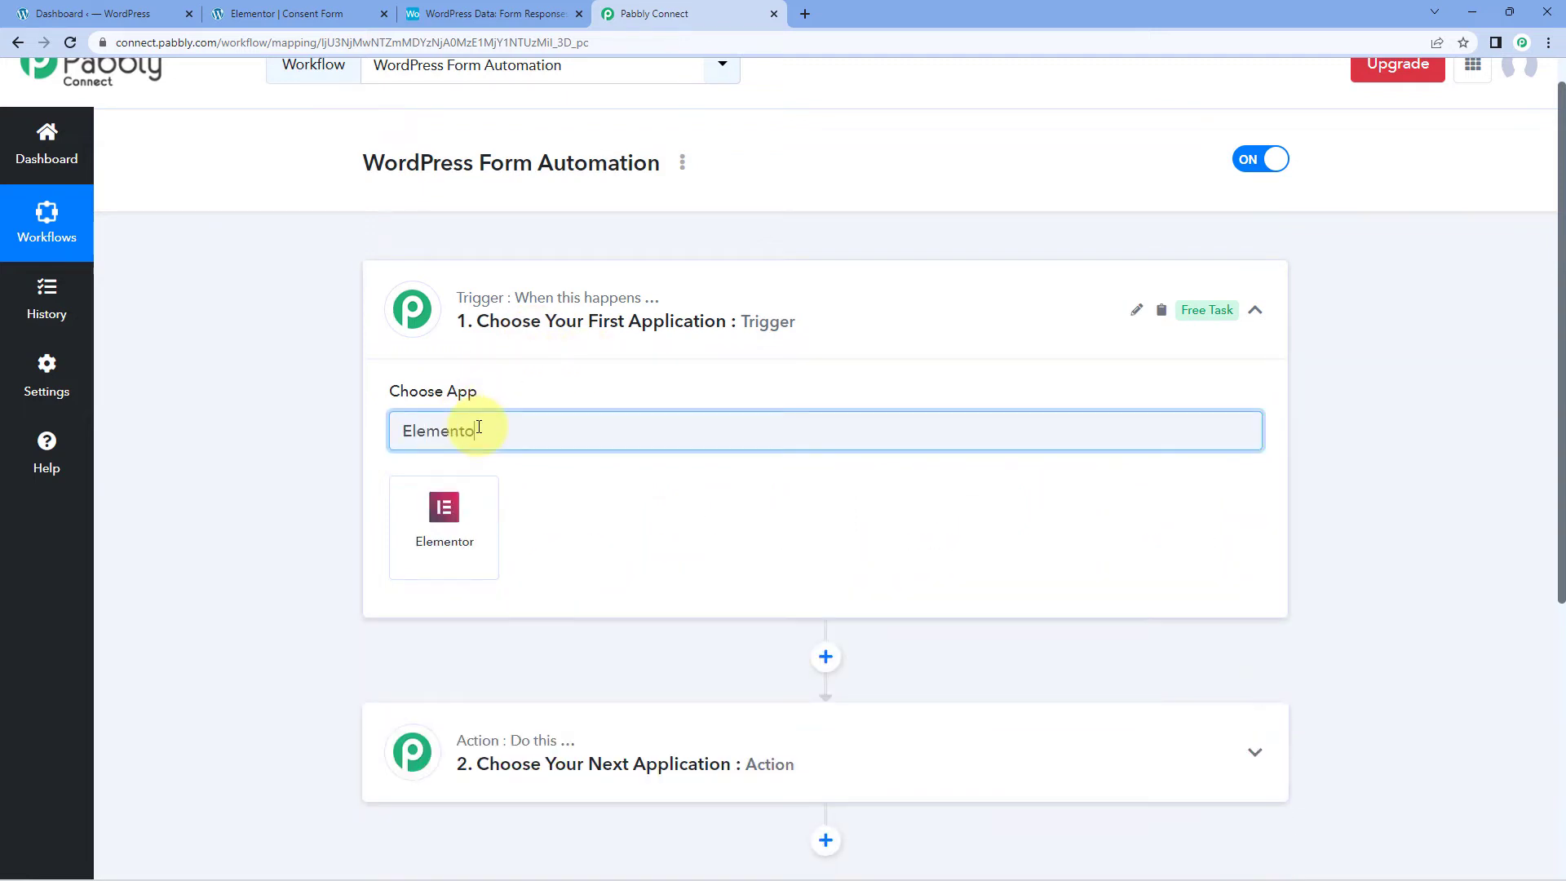
type("nto")
left_click(477, 531)
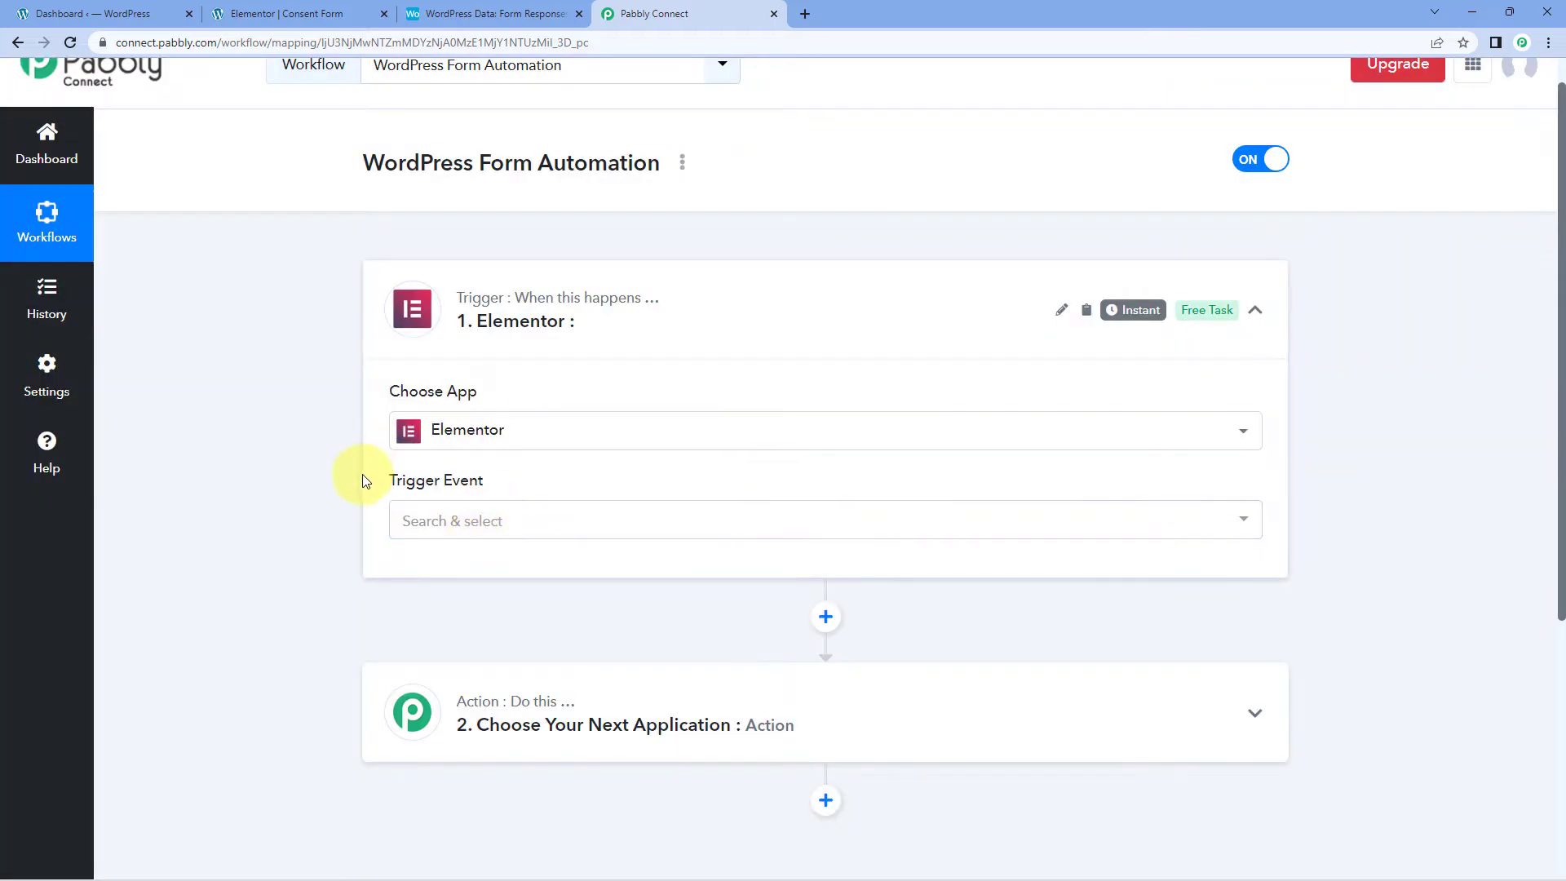
scroll(363, 481, "down", 1)
left_click(482, 444)
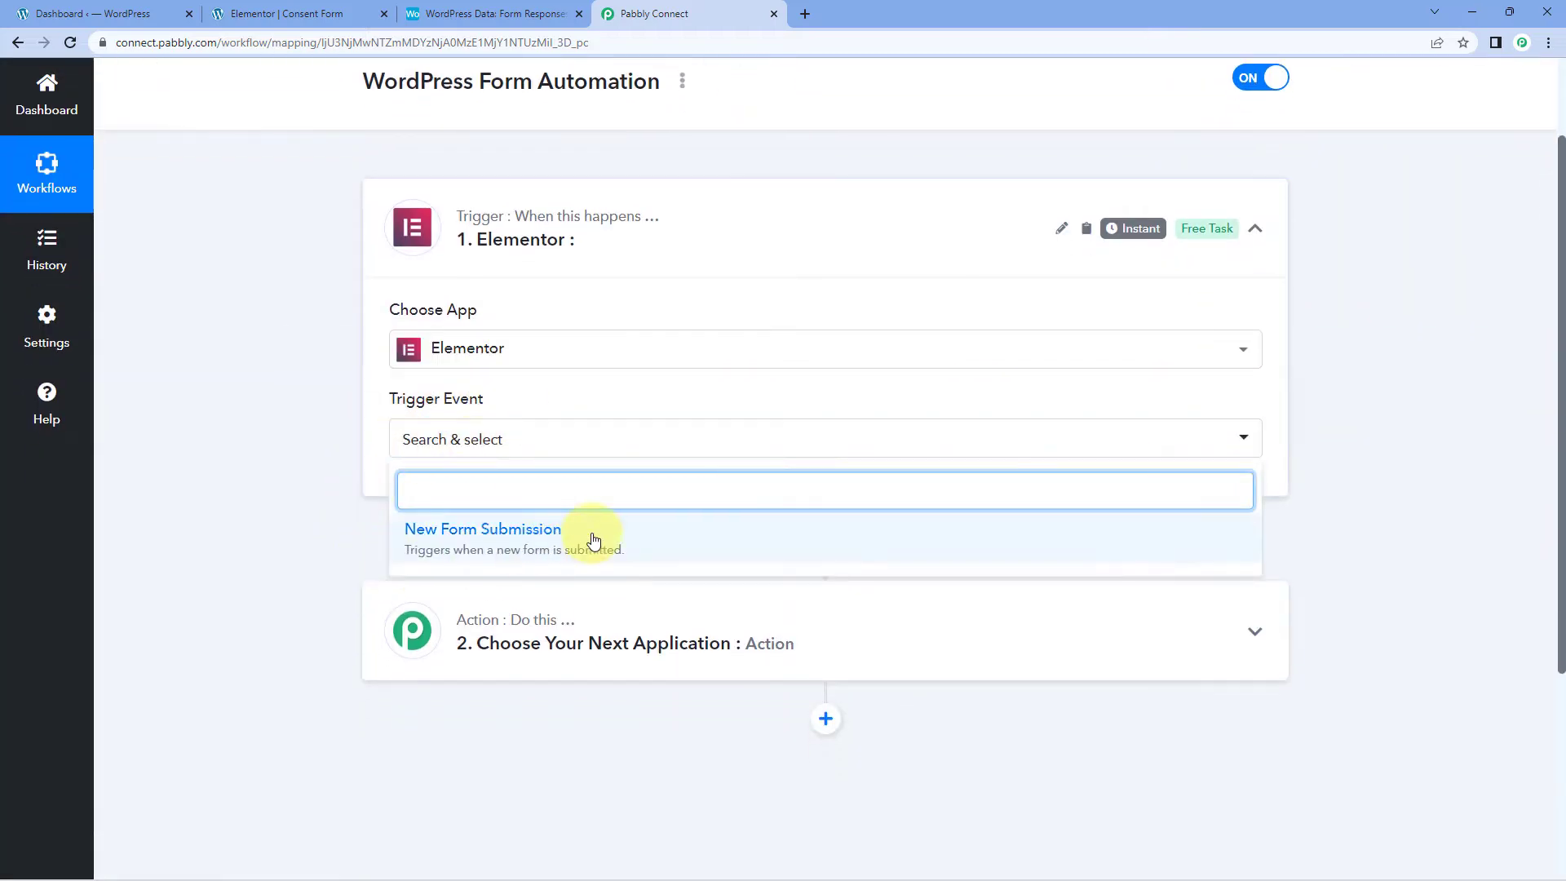
left_click(593, 541)
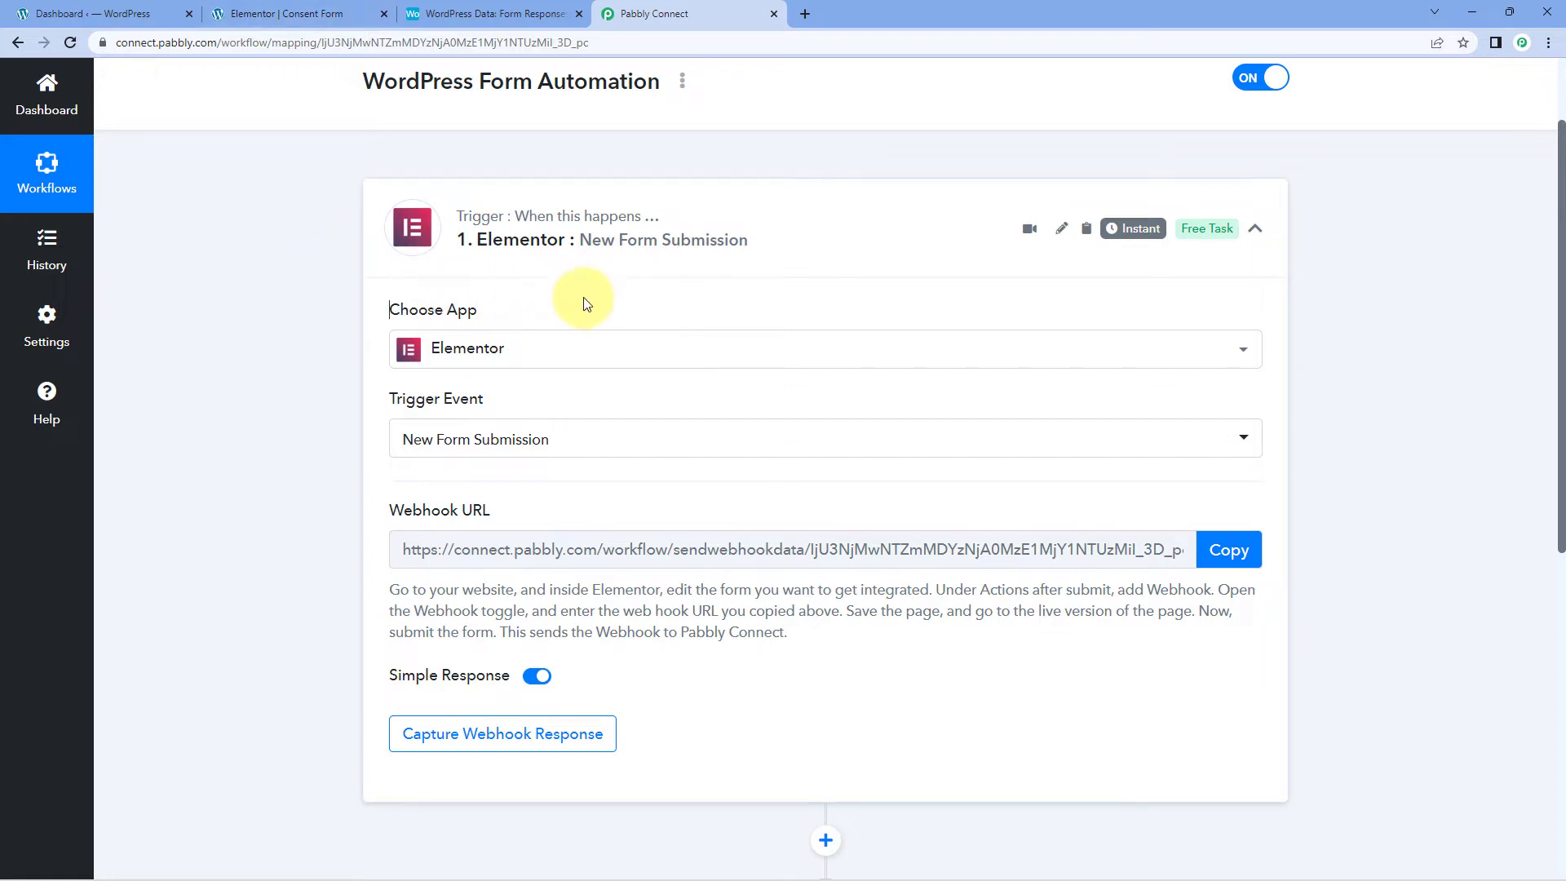
left_click(325, 16)
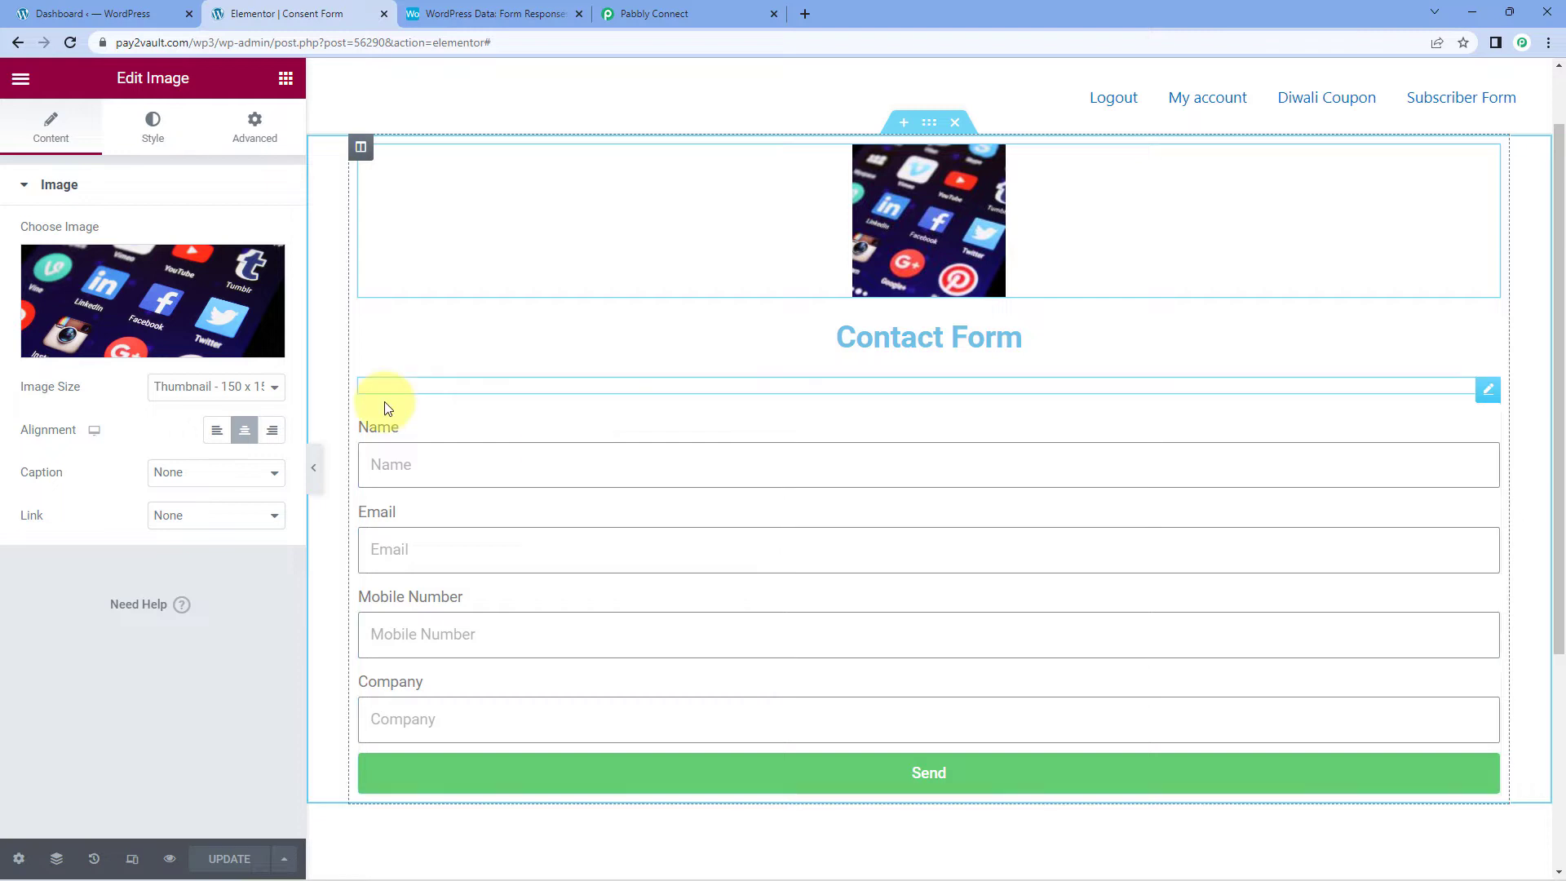
Step: Read the webhook setup instructions and copy the trigger's webhook URL
left_click(664, 9)
scroll(384, 395, "down", 1)
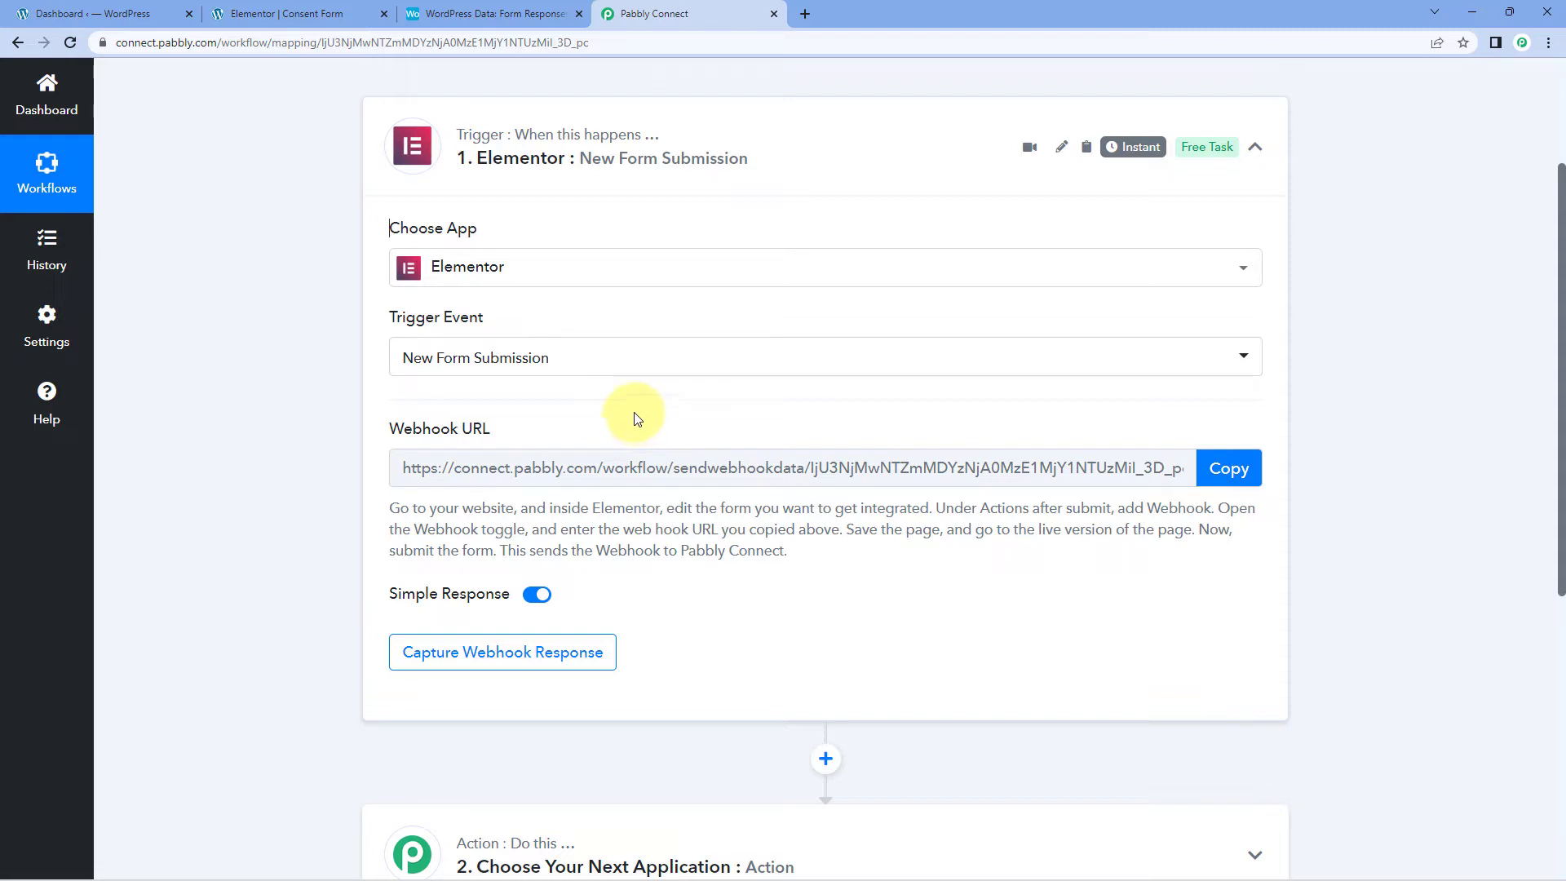
left_click_drag(388, 505, 842, 571)
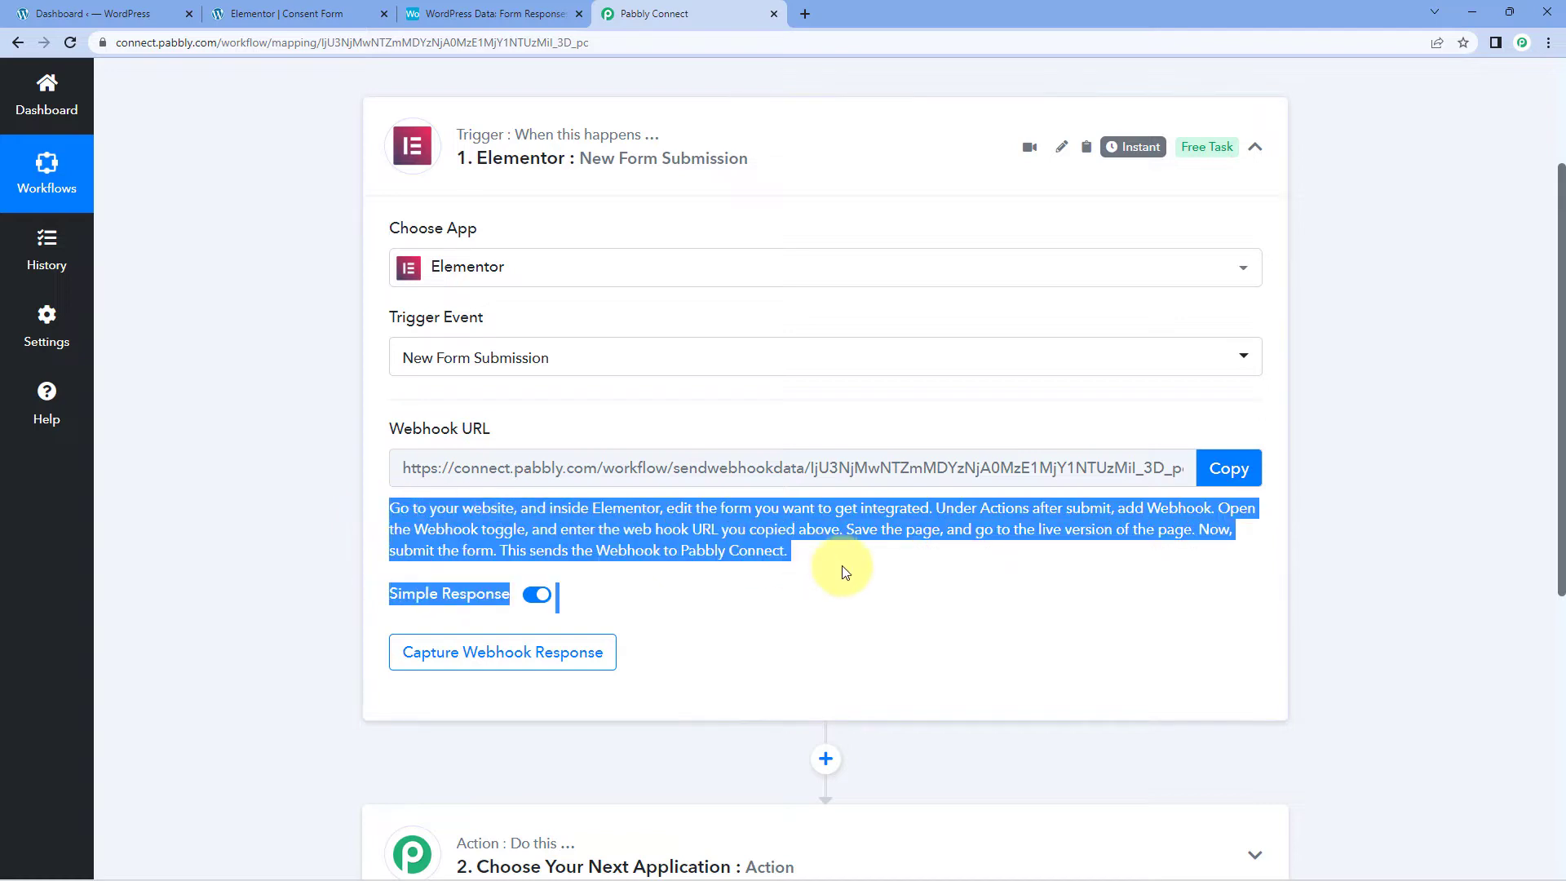
left_click(842, 566)
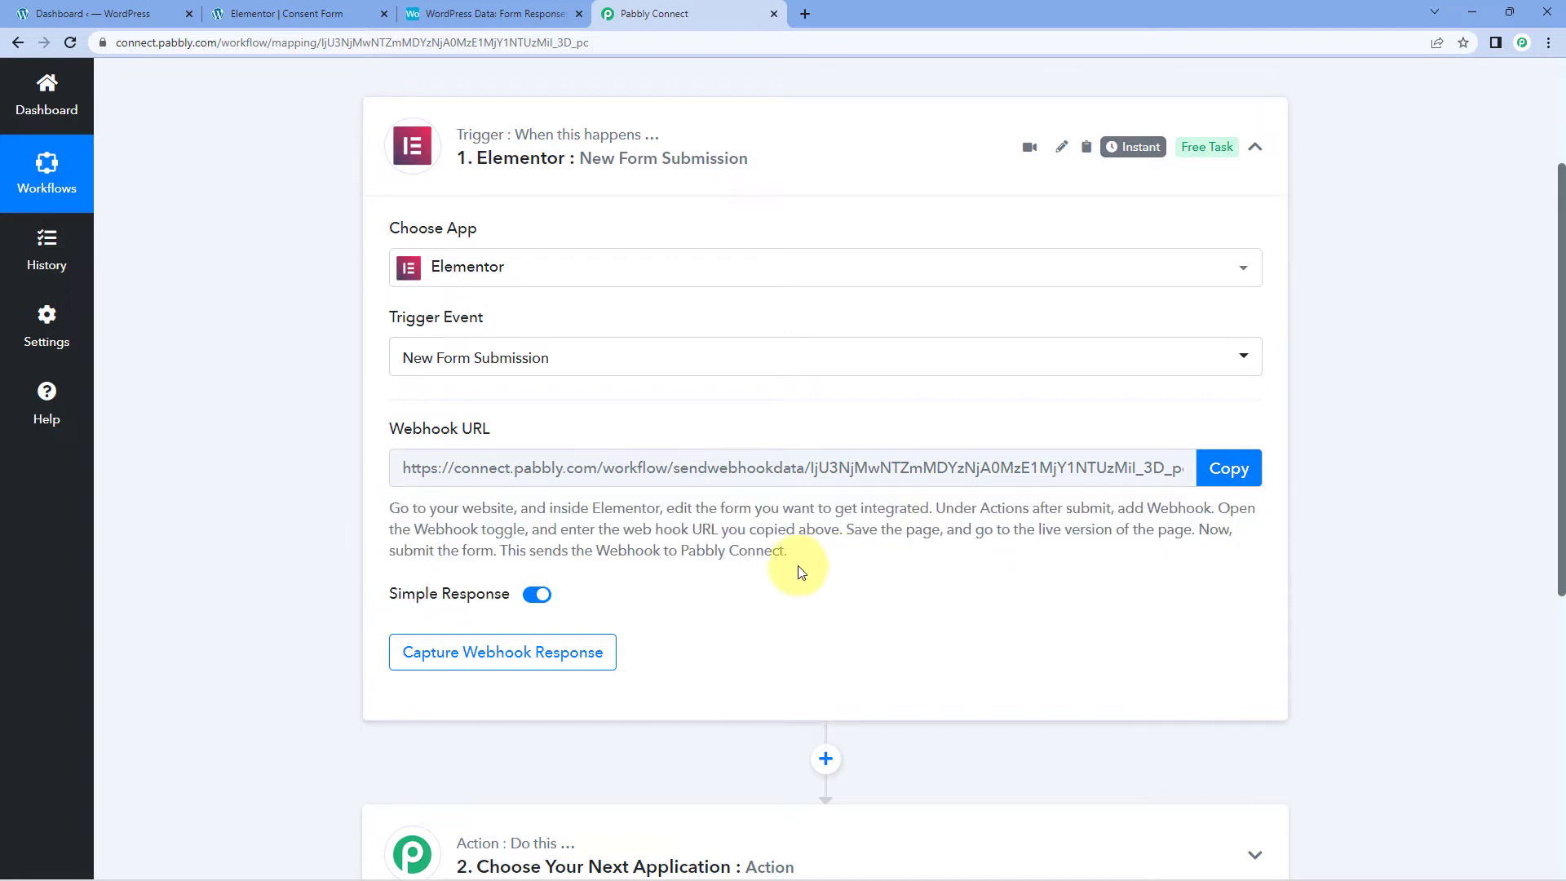
left_click(1252, 471)
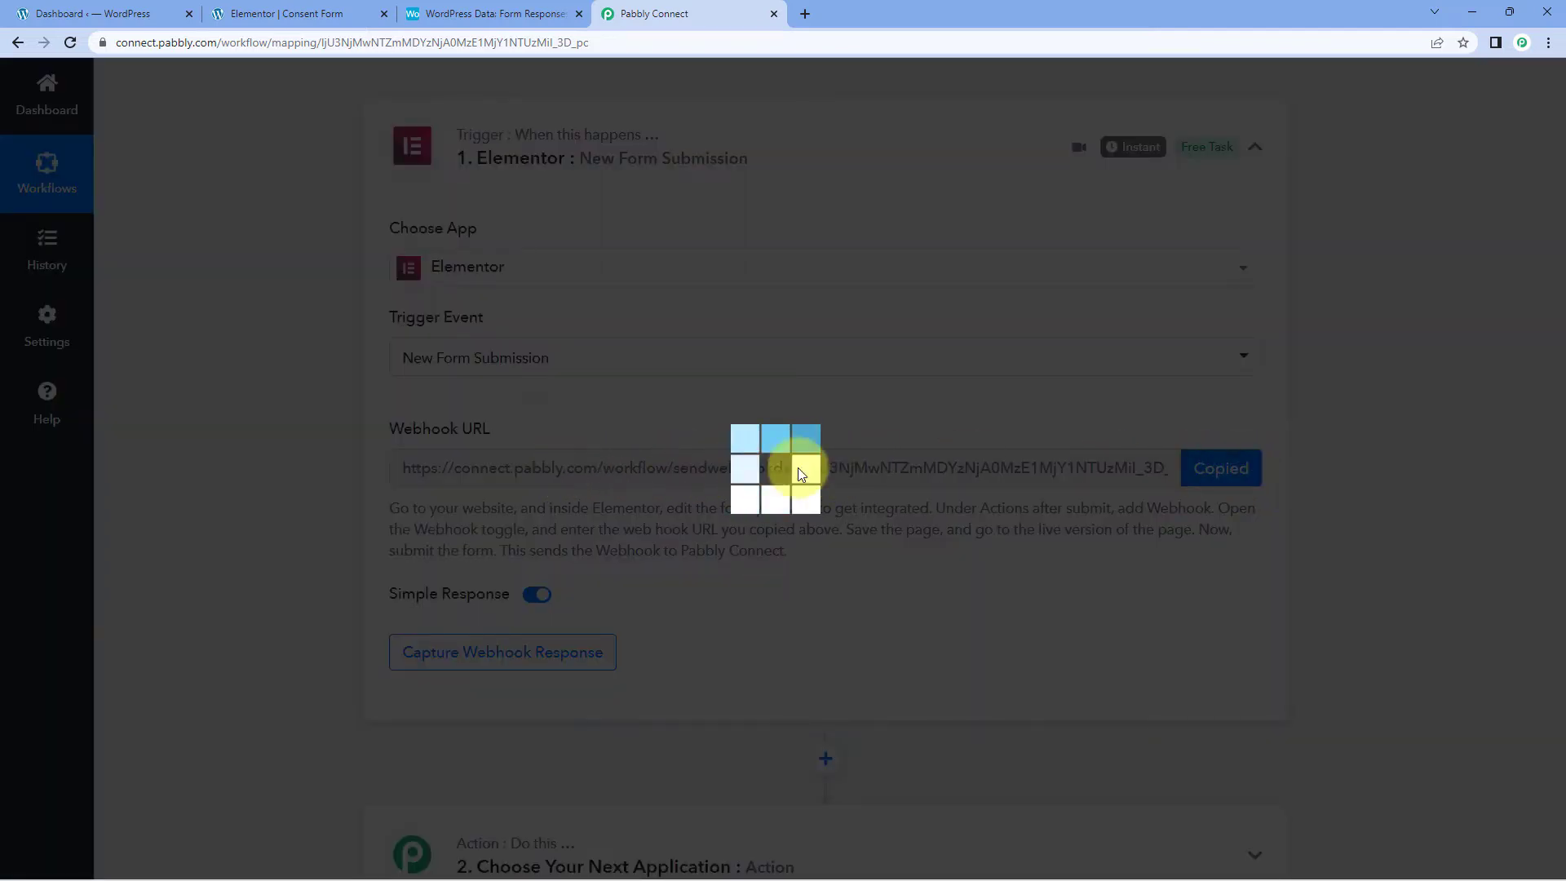
left_click(290, 13)
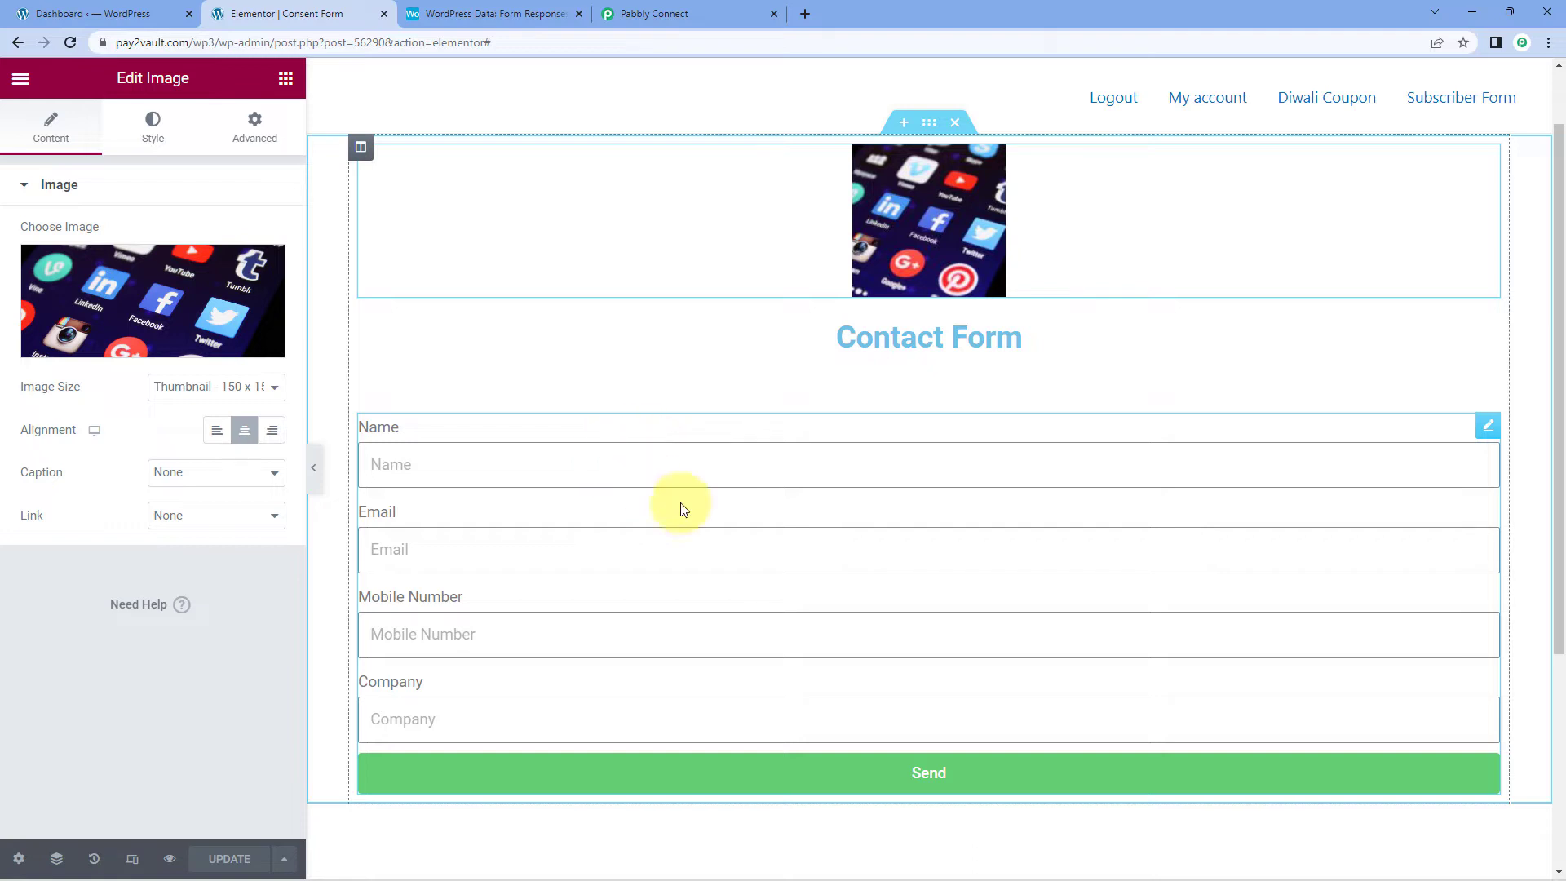
Step: Add Webhook as an after-submit action on the Elementor contact form
left_click(1488, 428)
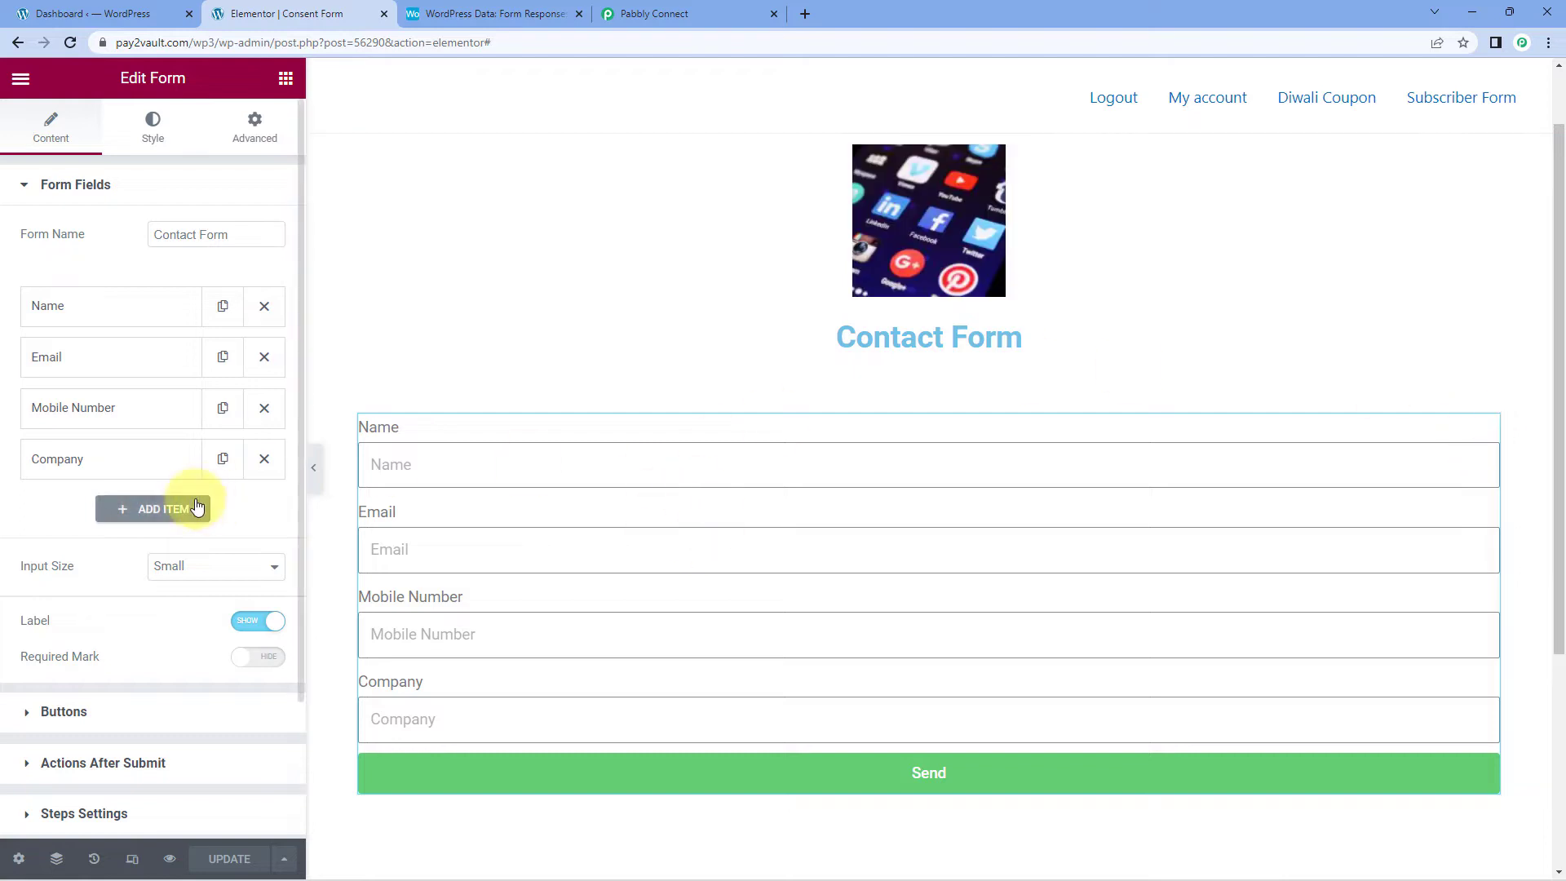
left_click(31, 188)
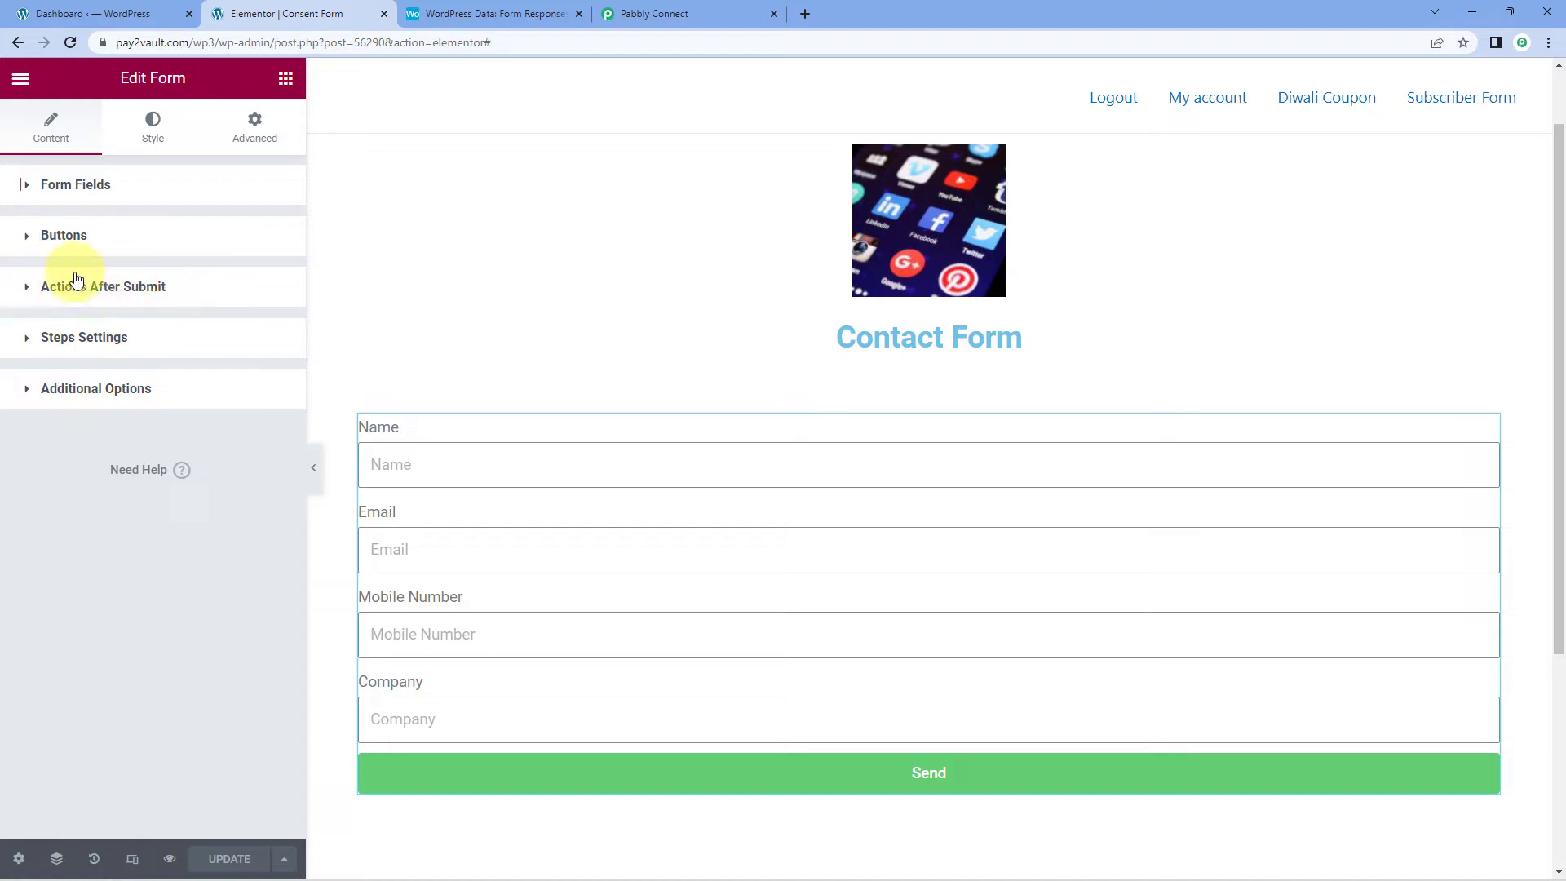
left_click(29, 289)
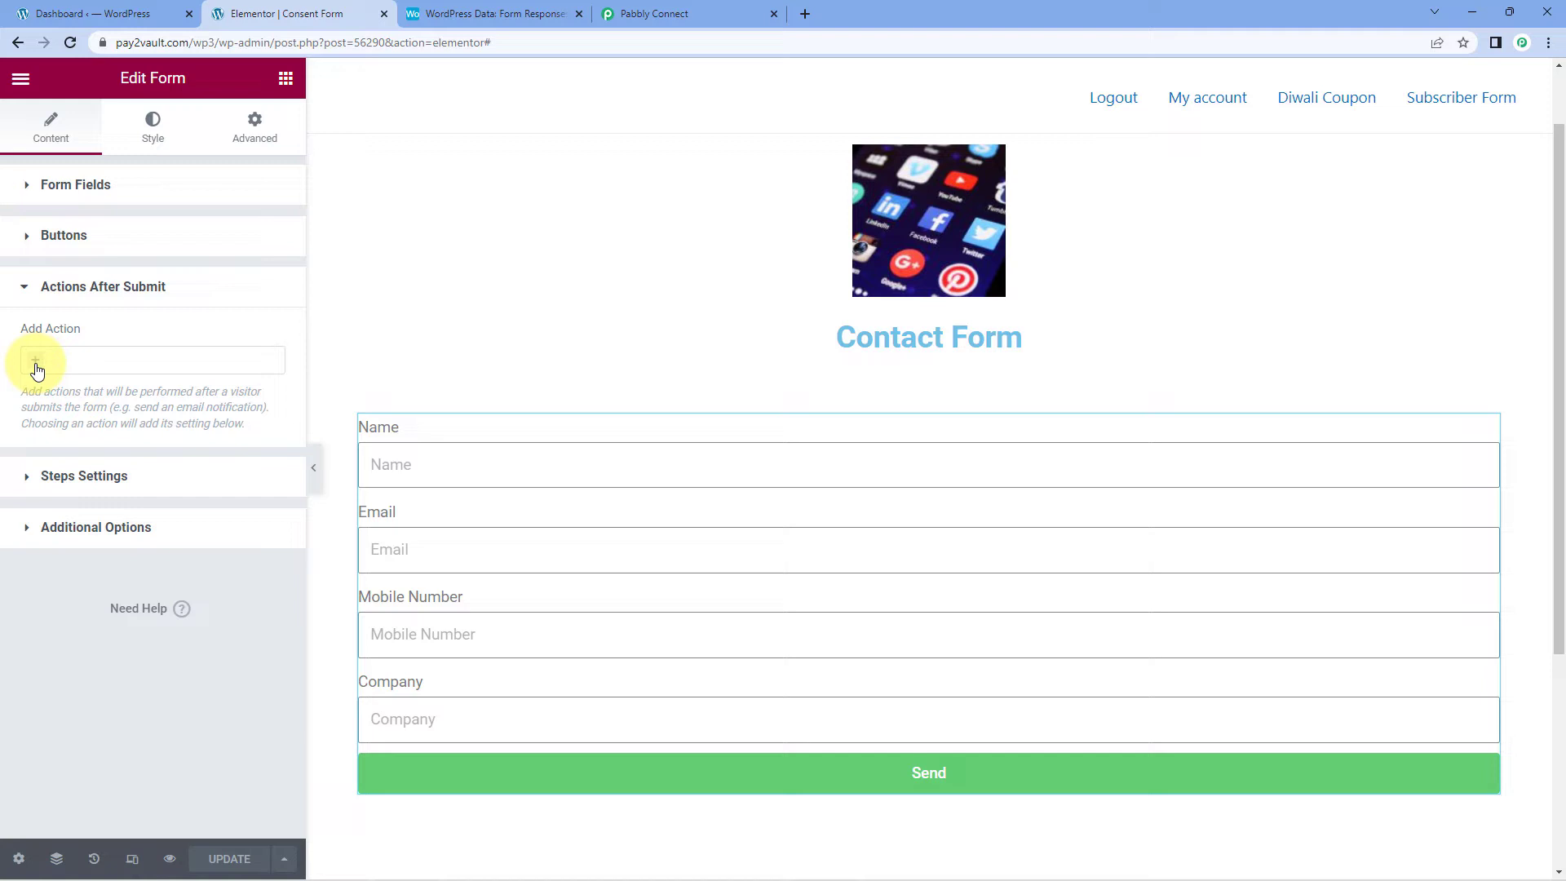
left_click(37, 364)
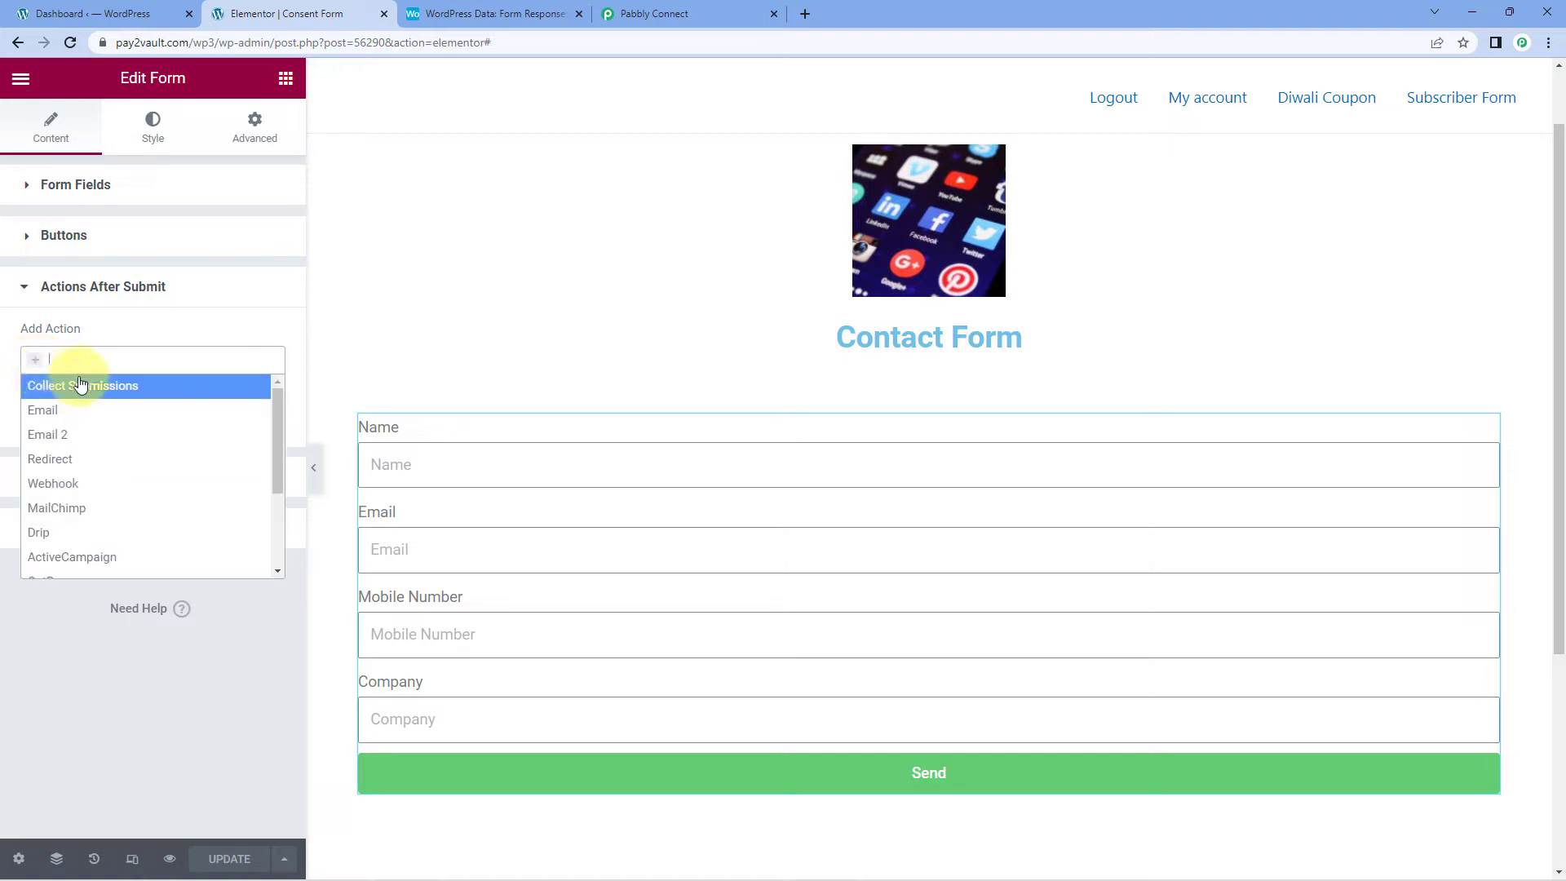
left_click(93, 484)
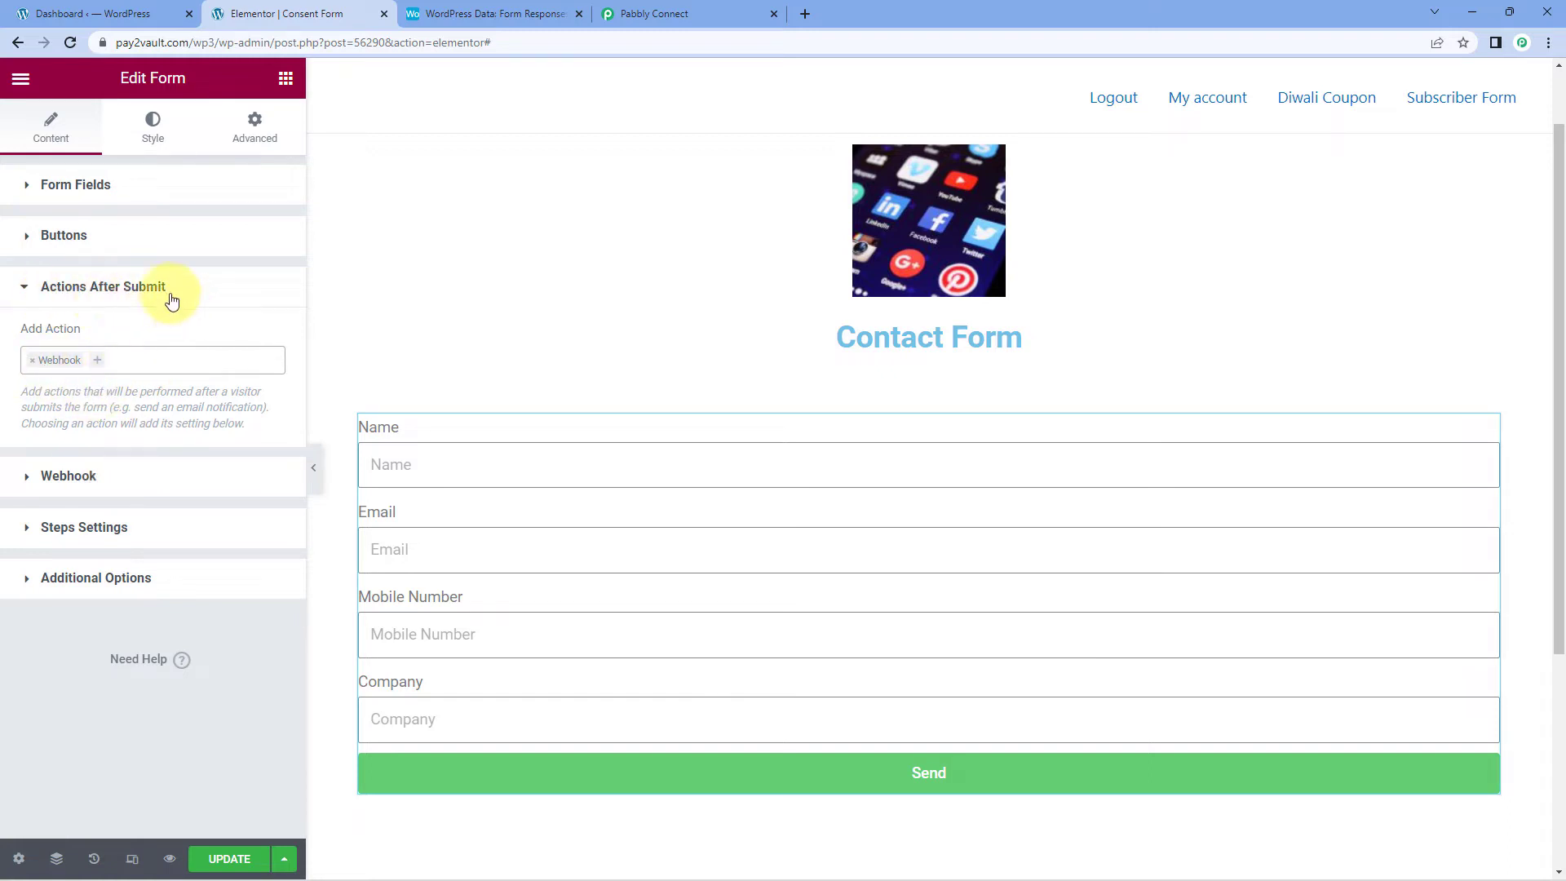
Step: Paste the Pabbly webhook URL into the Webhook URL field and update the page
left_click(26, 485)
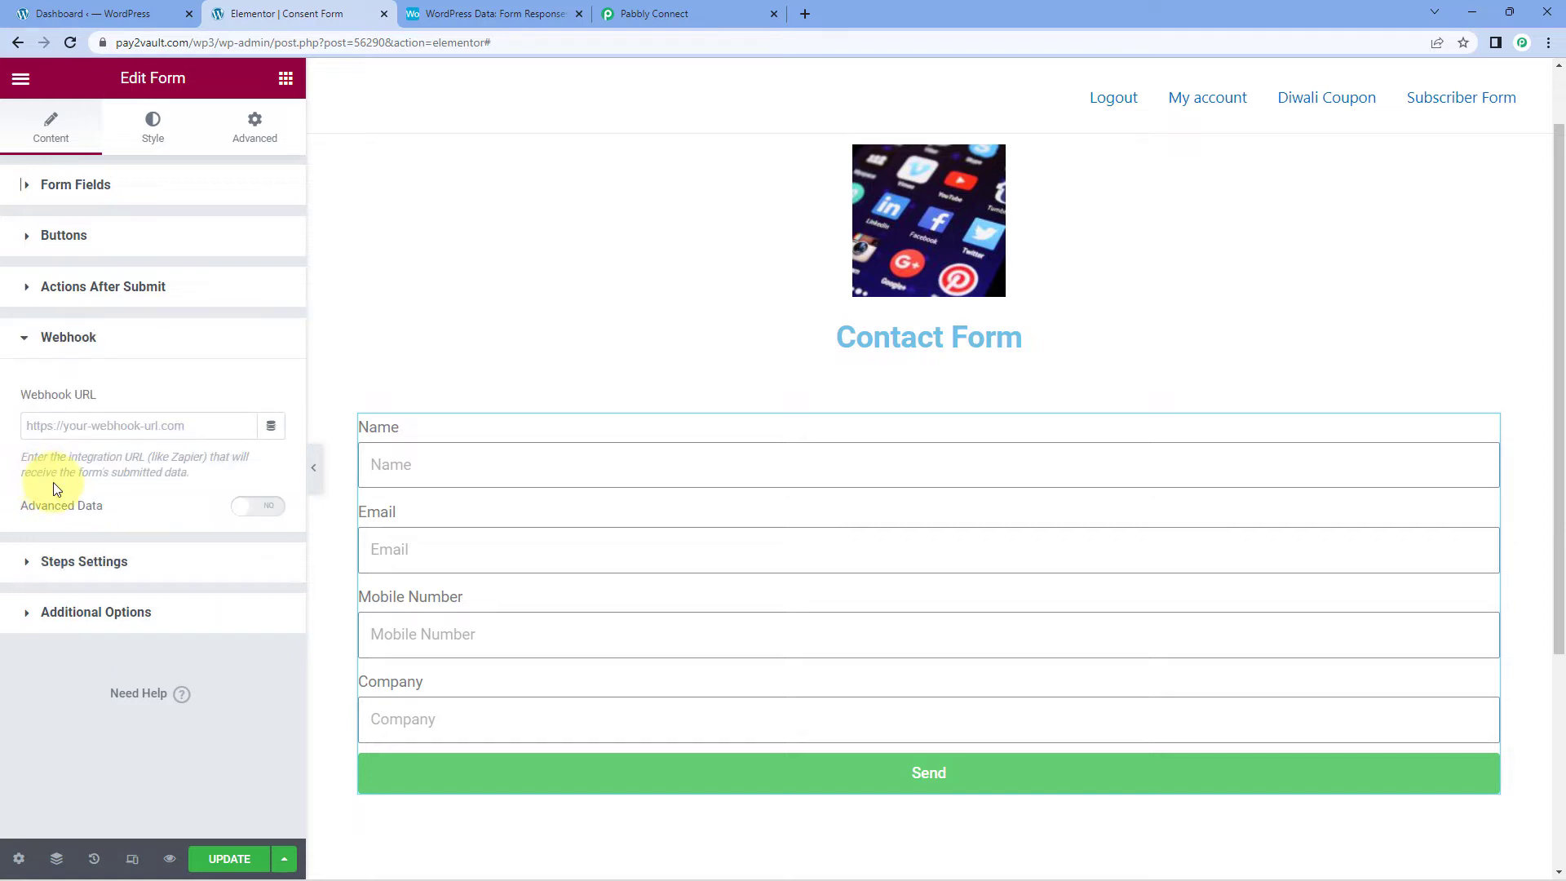
right_click(66, 425)
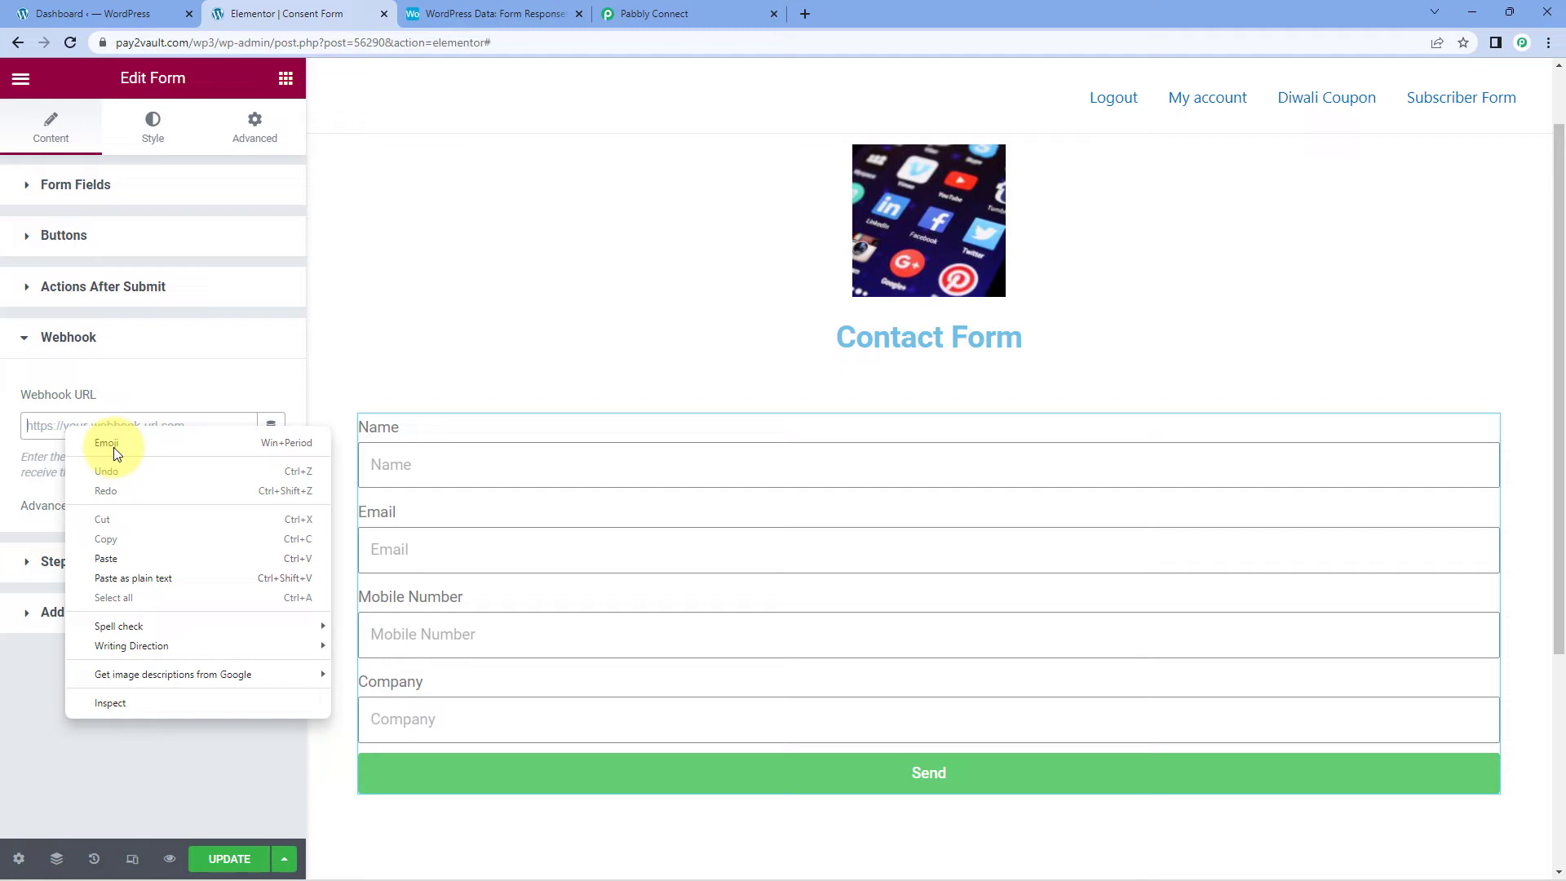
left_click(106, 559)
left_click(663, 13)
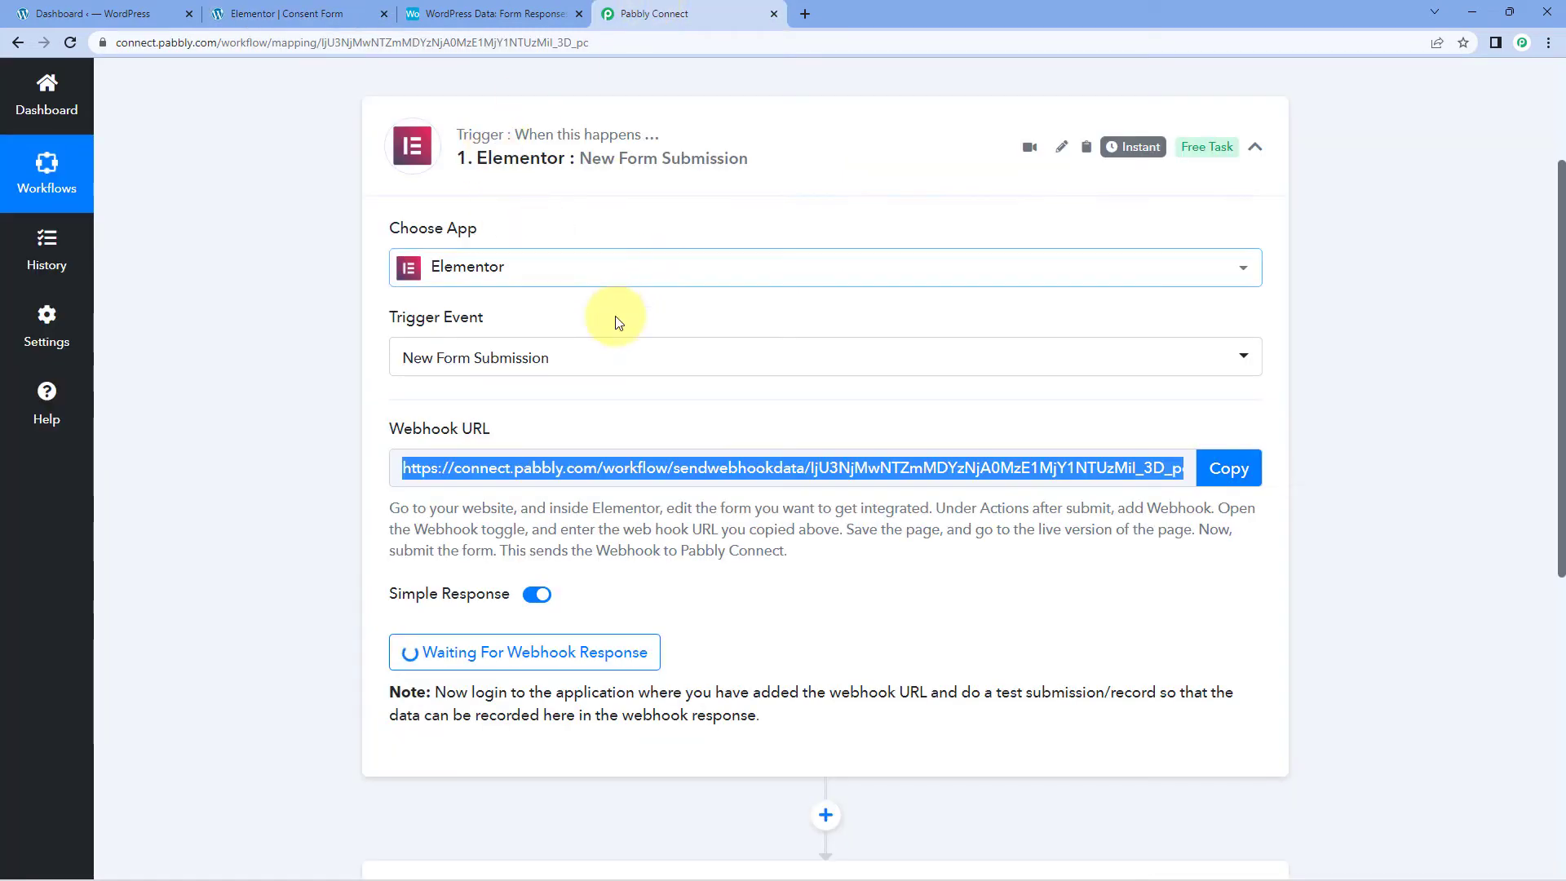
left_click(271, 10)
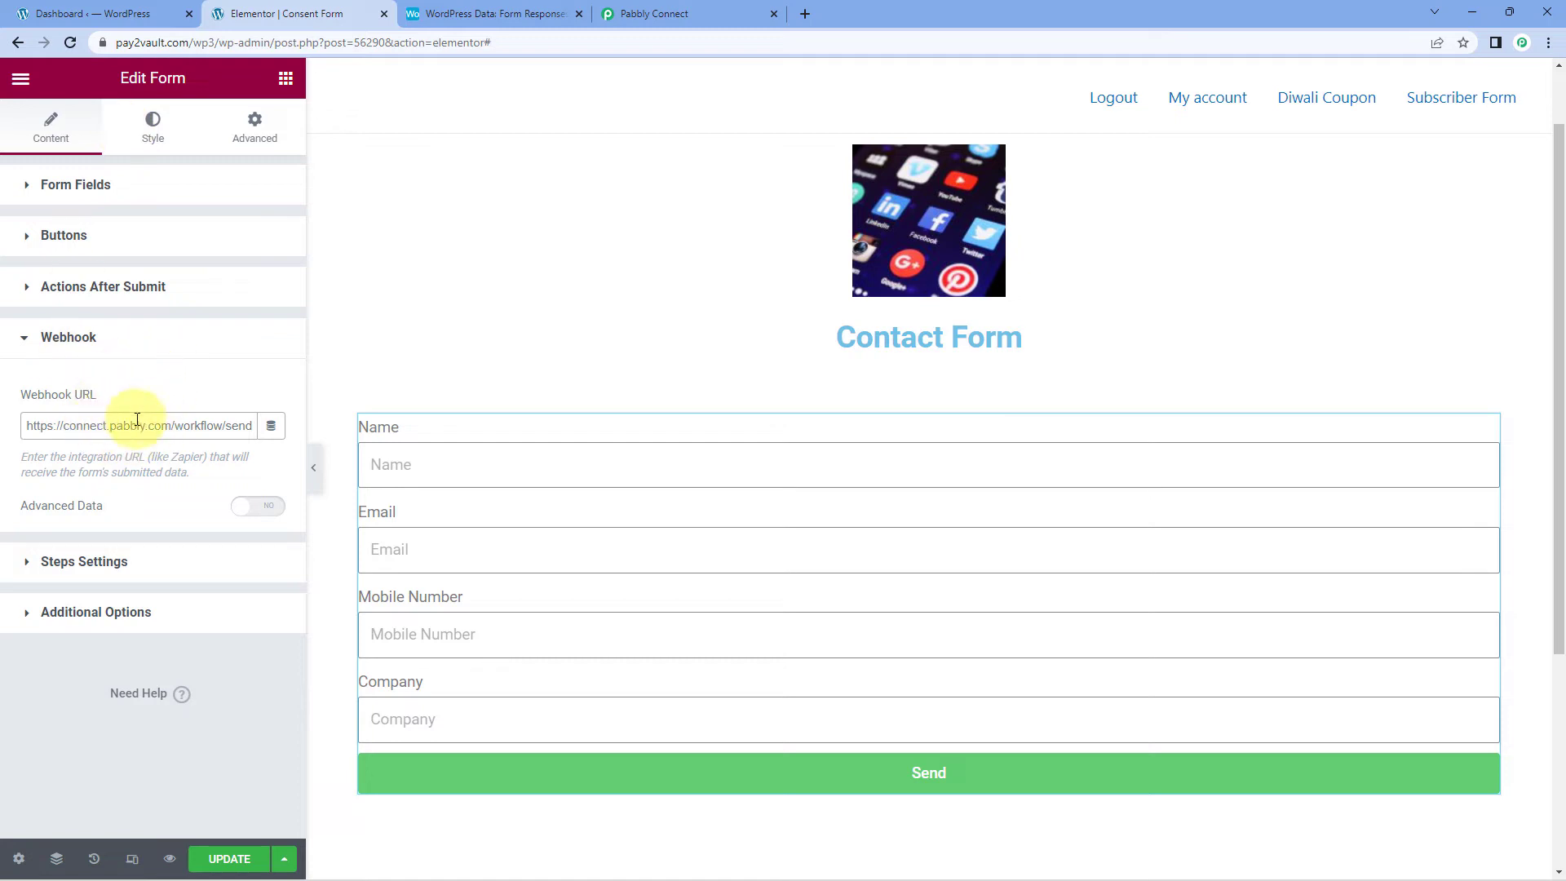
left_click(23, 341)
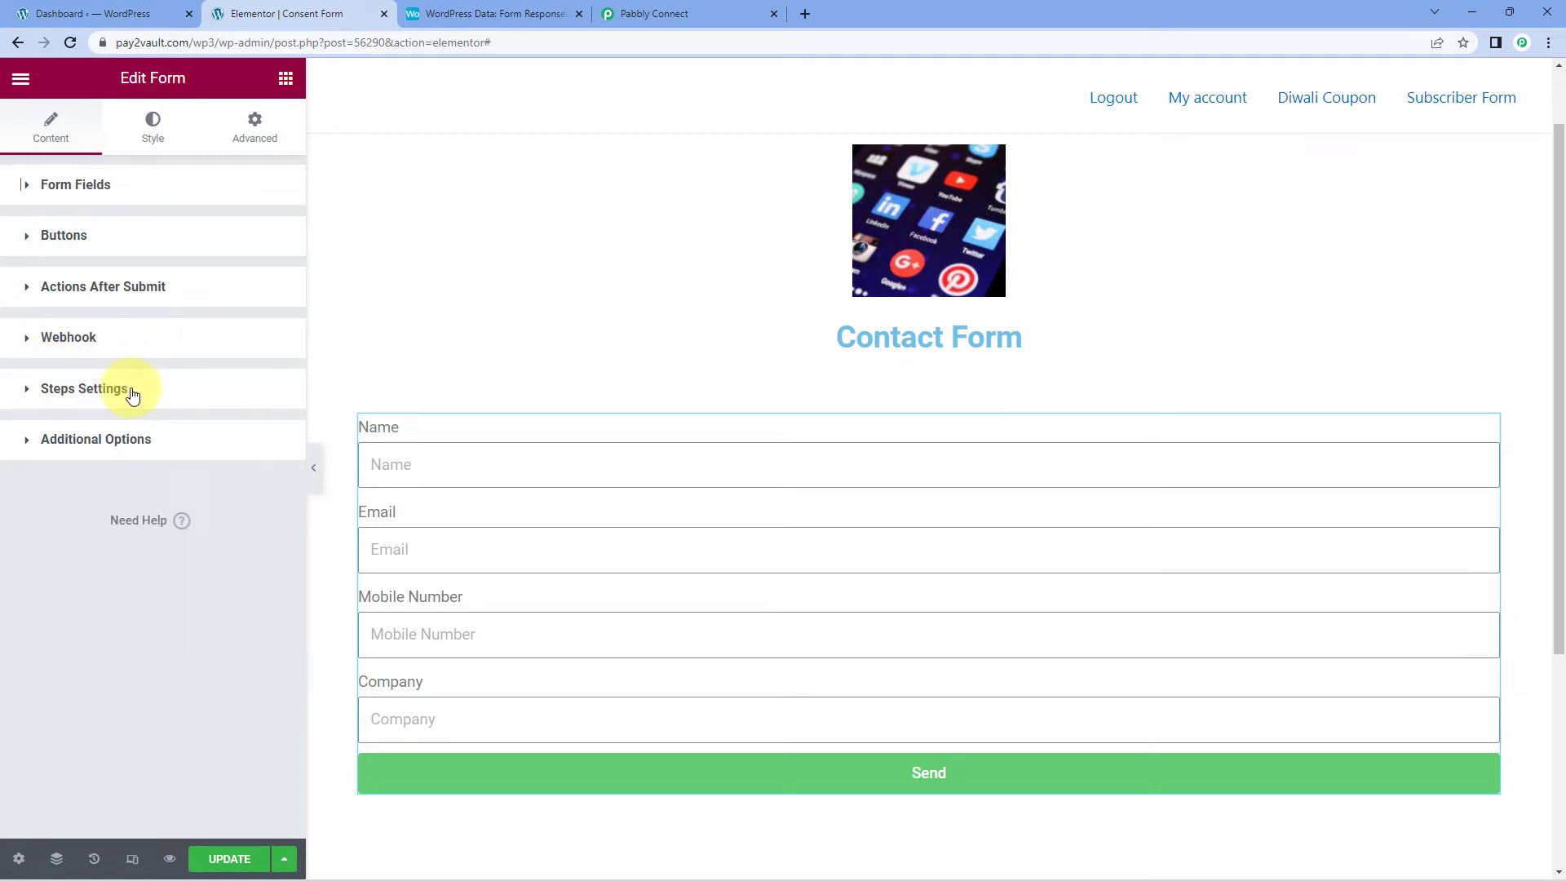
left_click(244, 860)
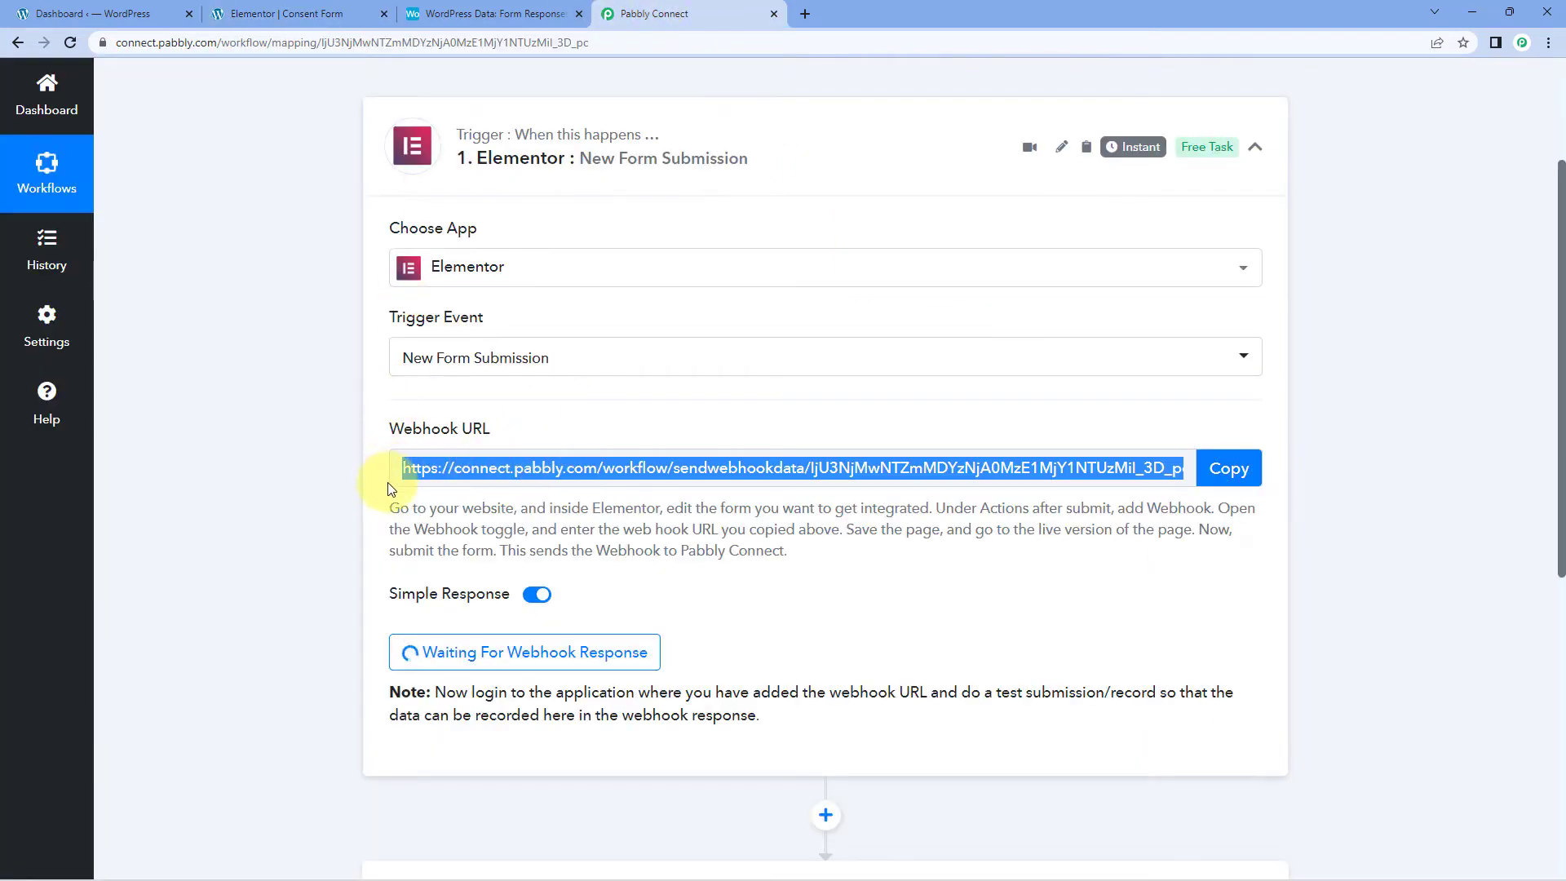
Step: Confirm Pabbly is waiting for the webhook response, then preview the Elementor page in a new tab
left_click_drag(388, 508, 857, 566)
left_click(858, 566)
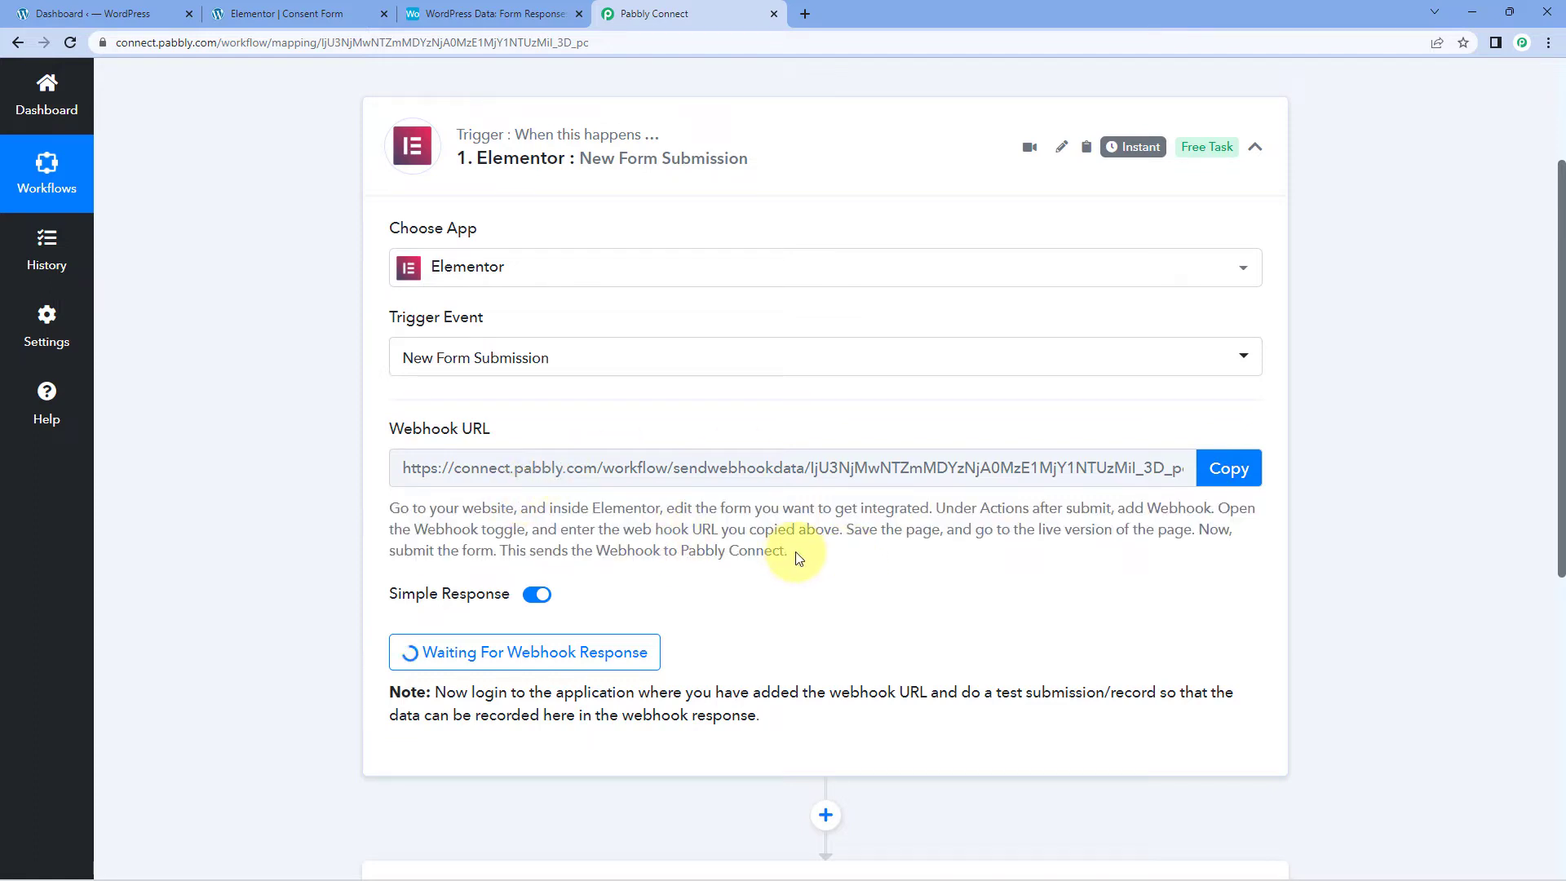
left_click(308, 14)
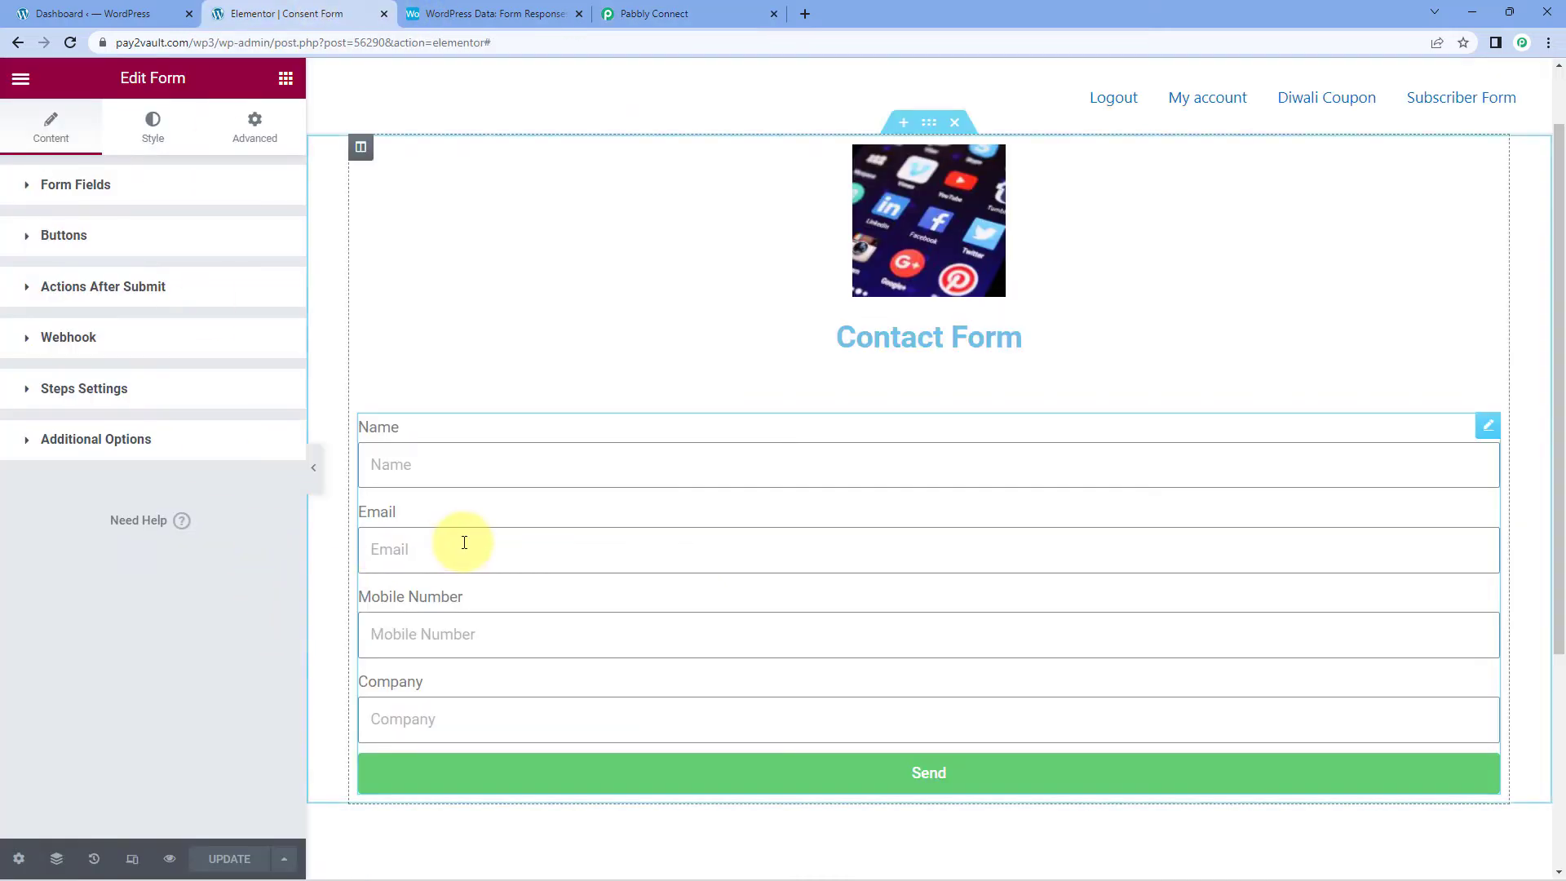
scroll(489, 510, "down", 2)
scroll(490, 461, "up", 1)
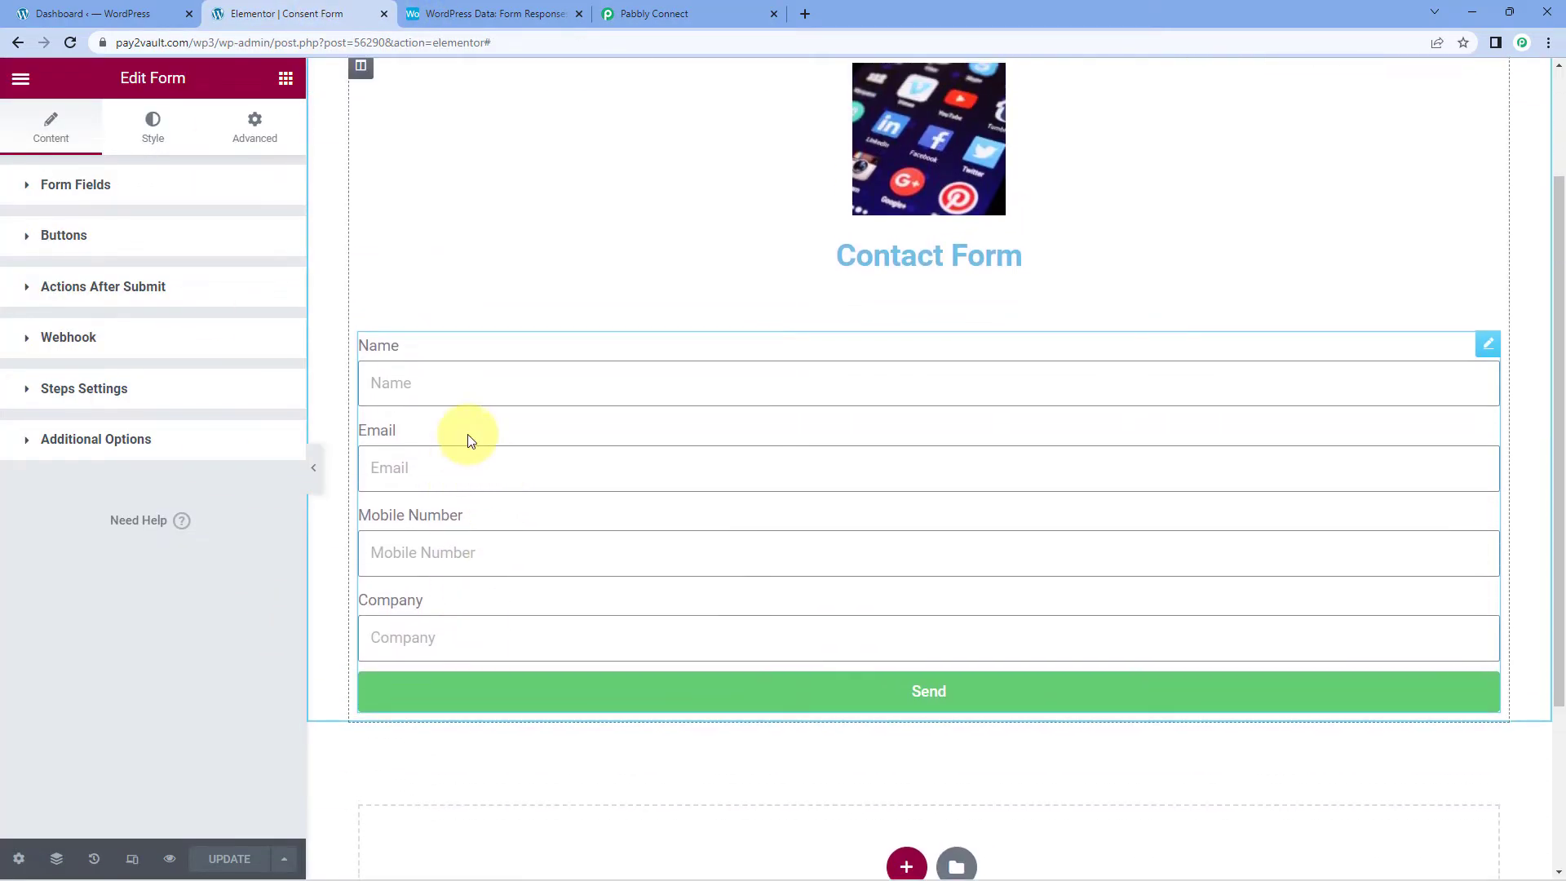
left_click(692, 14)
scroll(787, 575, "down", 1)
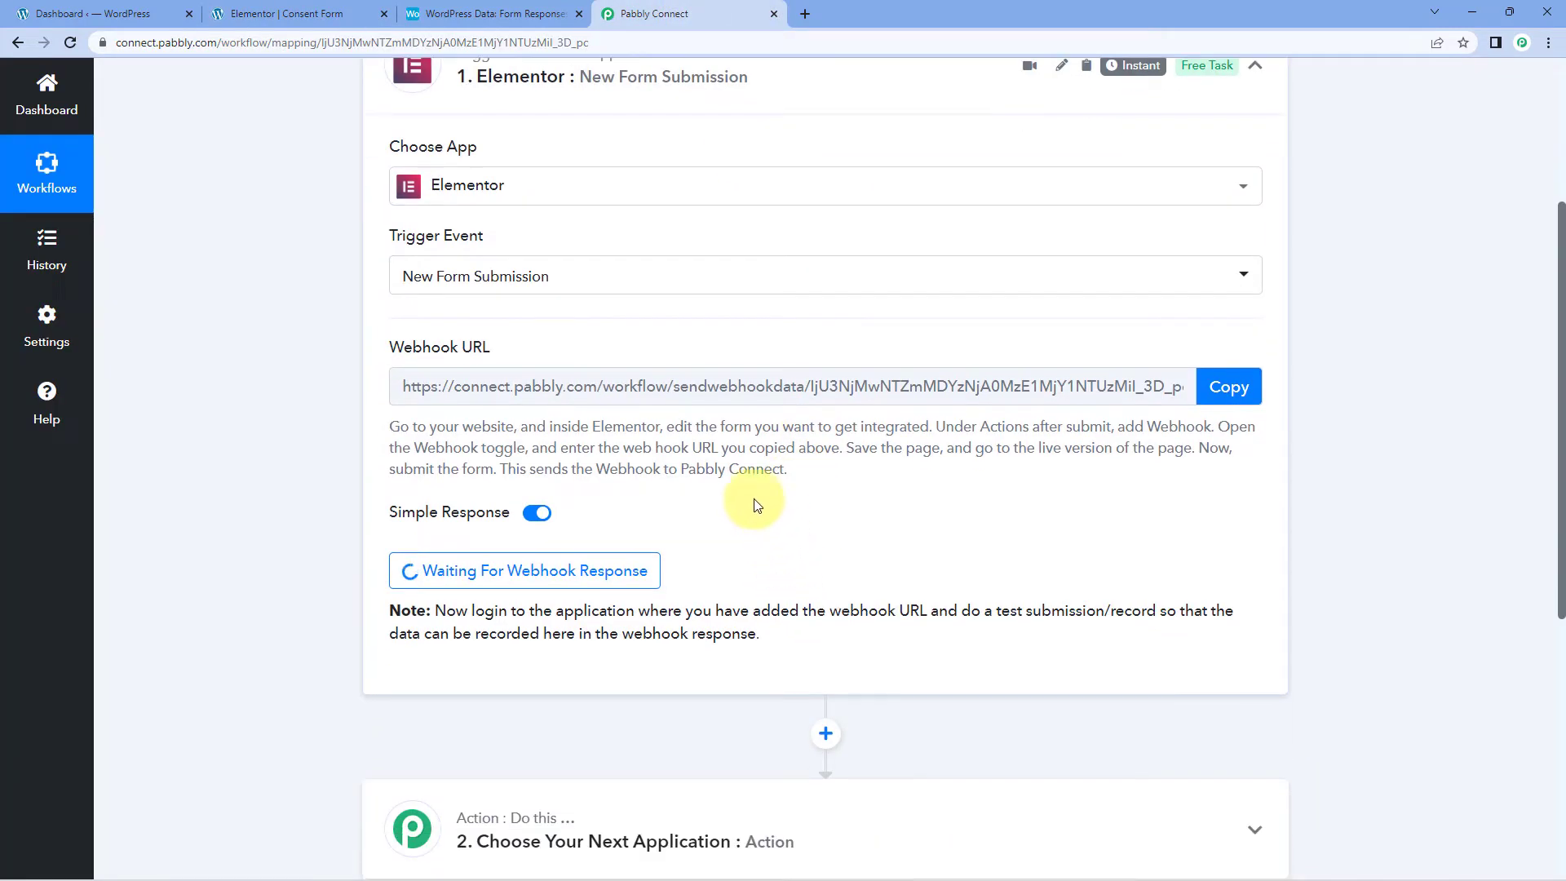
left_click(306, 12)
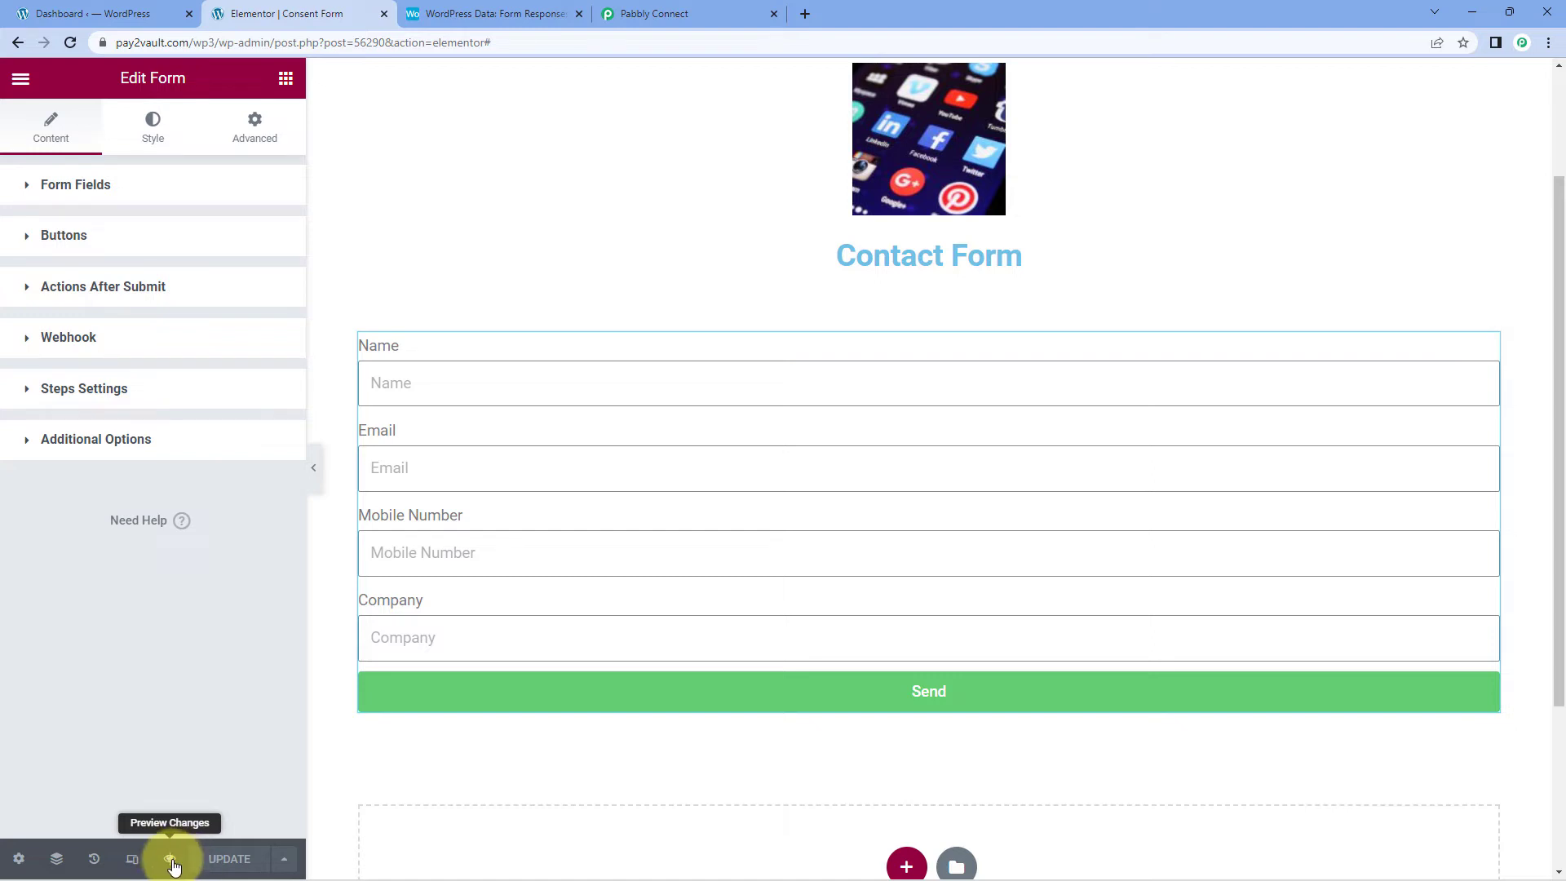
left_click(172, 860)
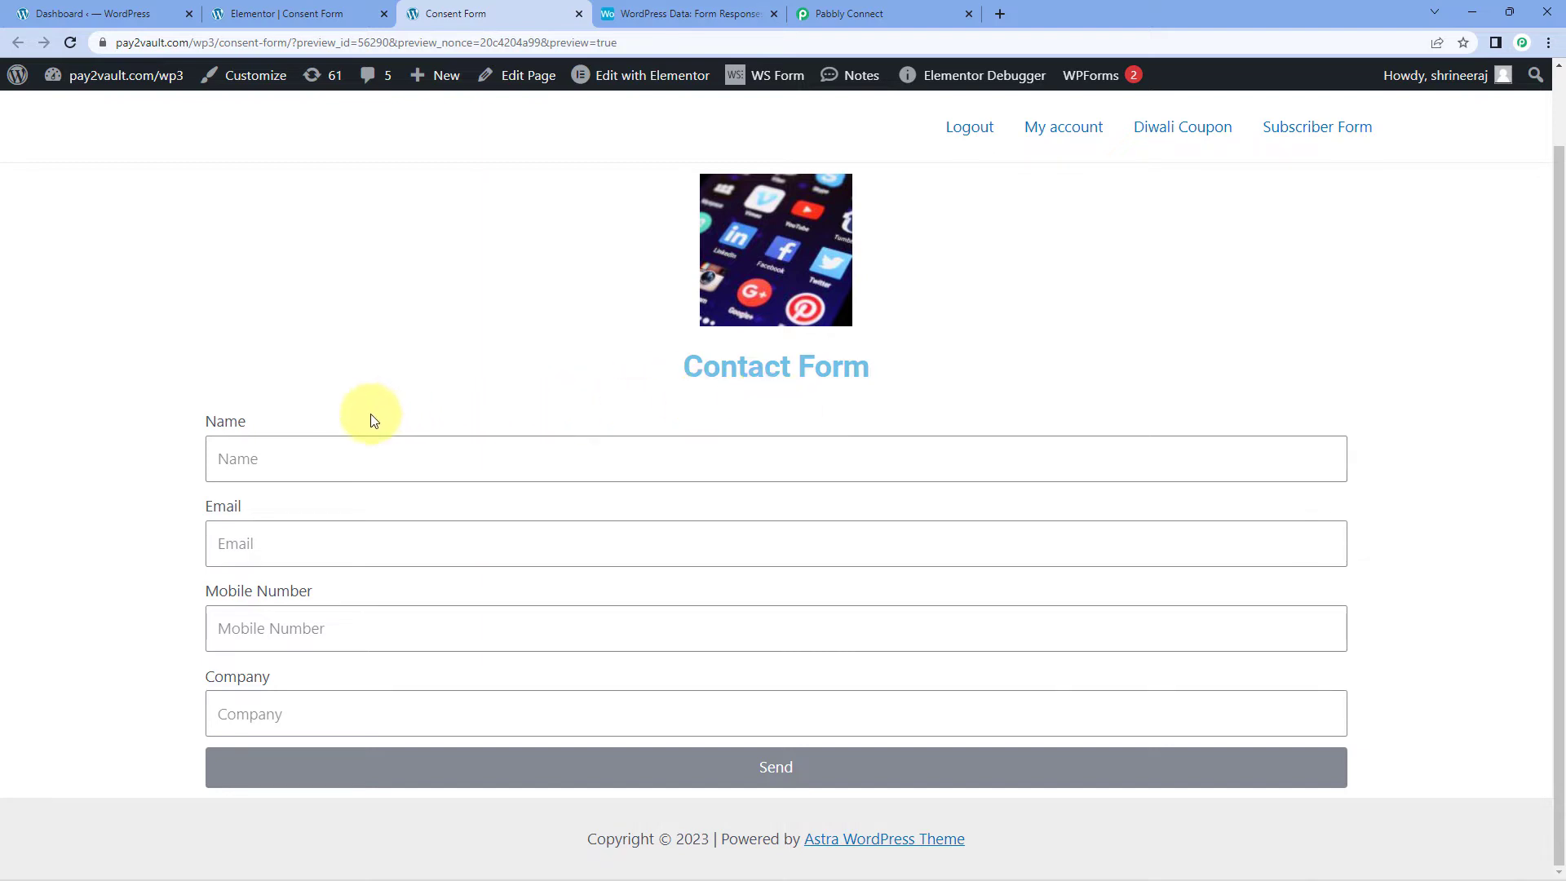
Step: Submit the contact form with name 'Dummy Name', a test email, a mobile number, and company PabCon
left_click(304, 469)
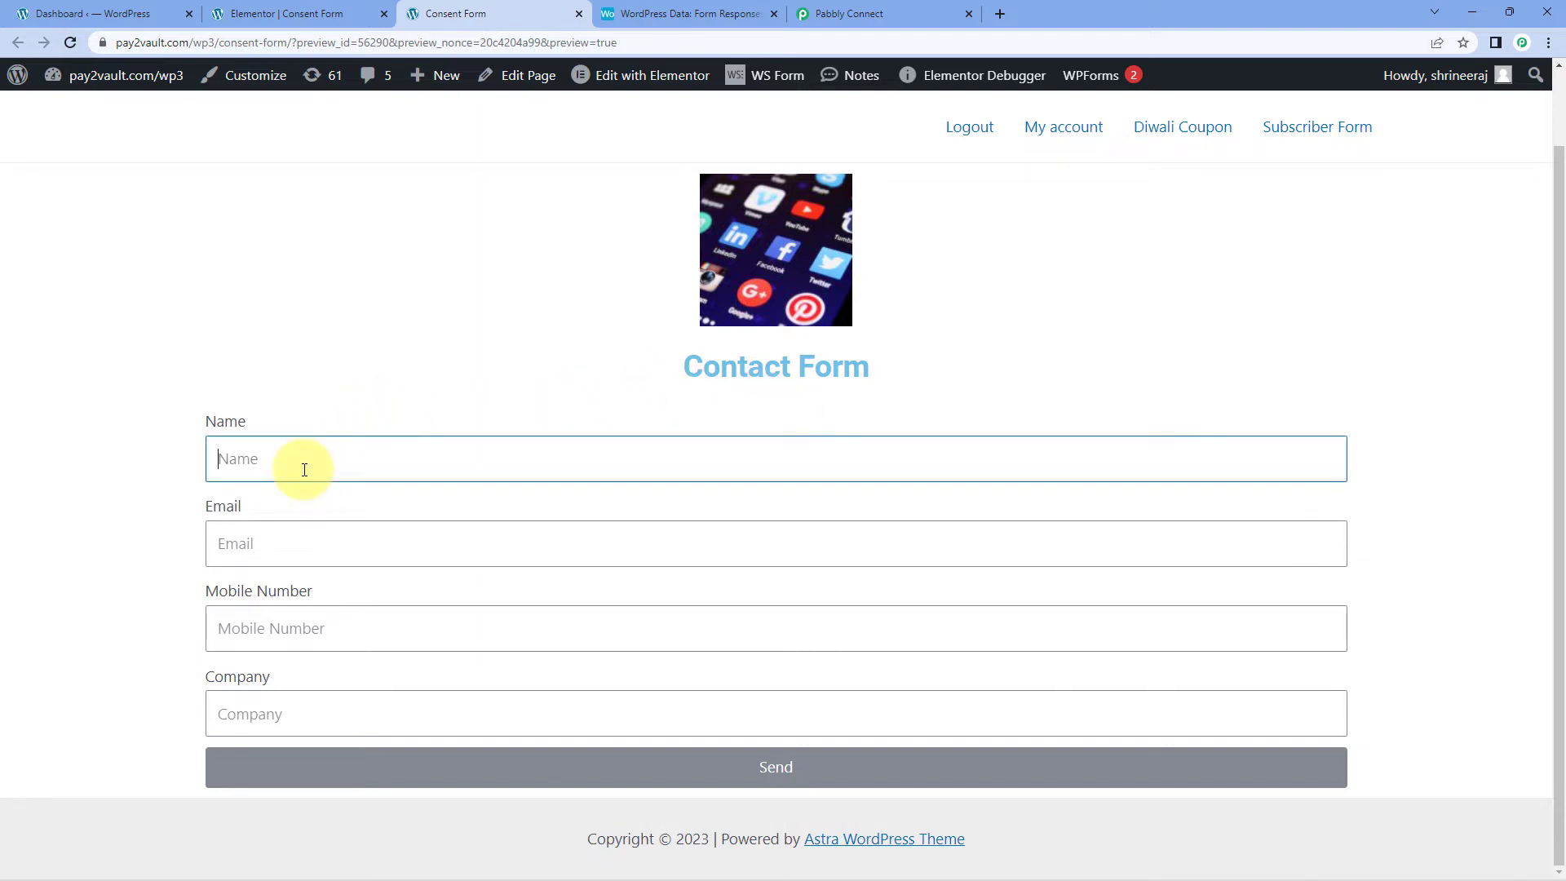
type("Dummy Name")
key("Tab")
type("e")
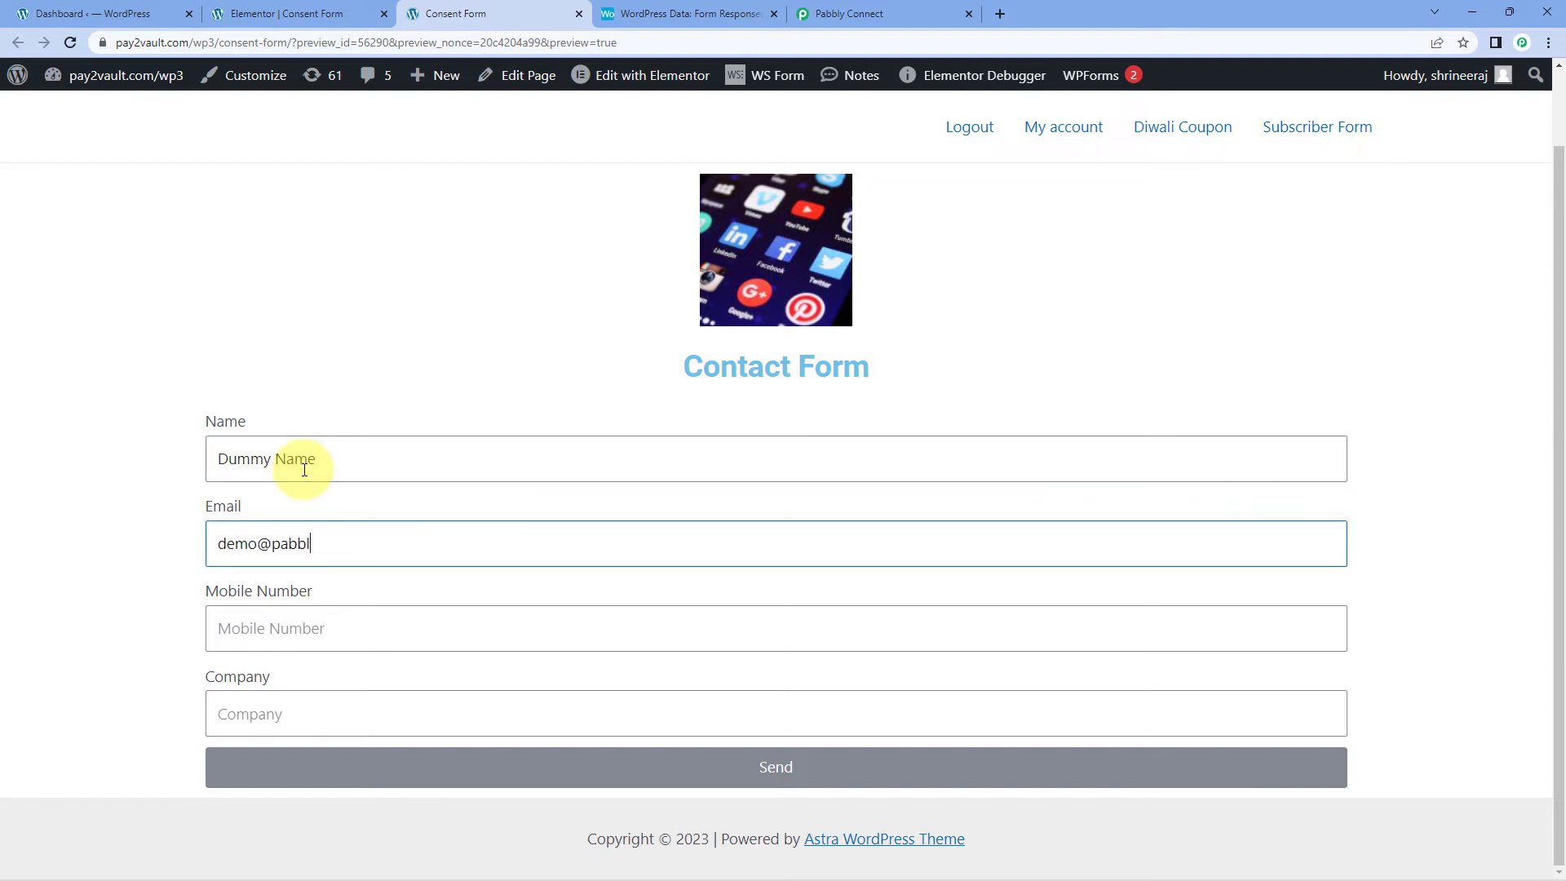
key("Tab")
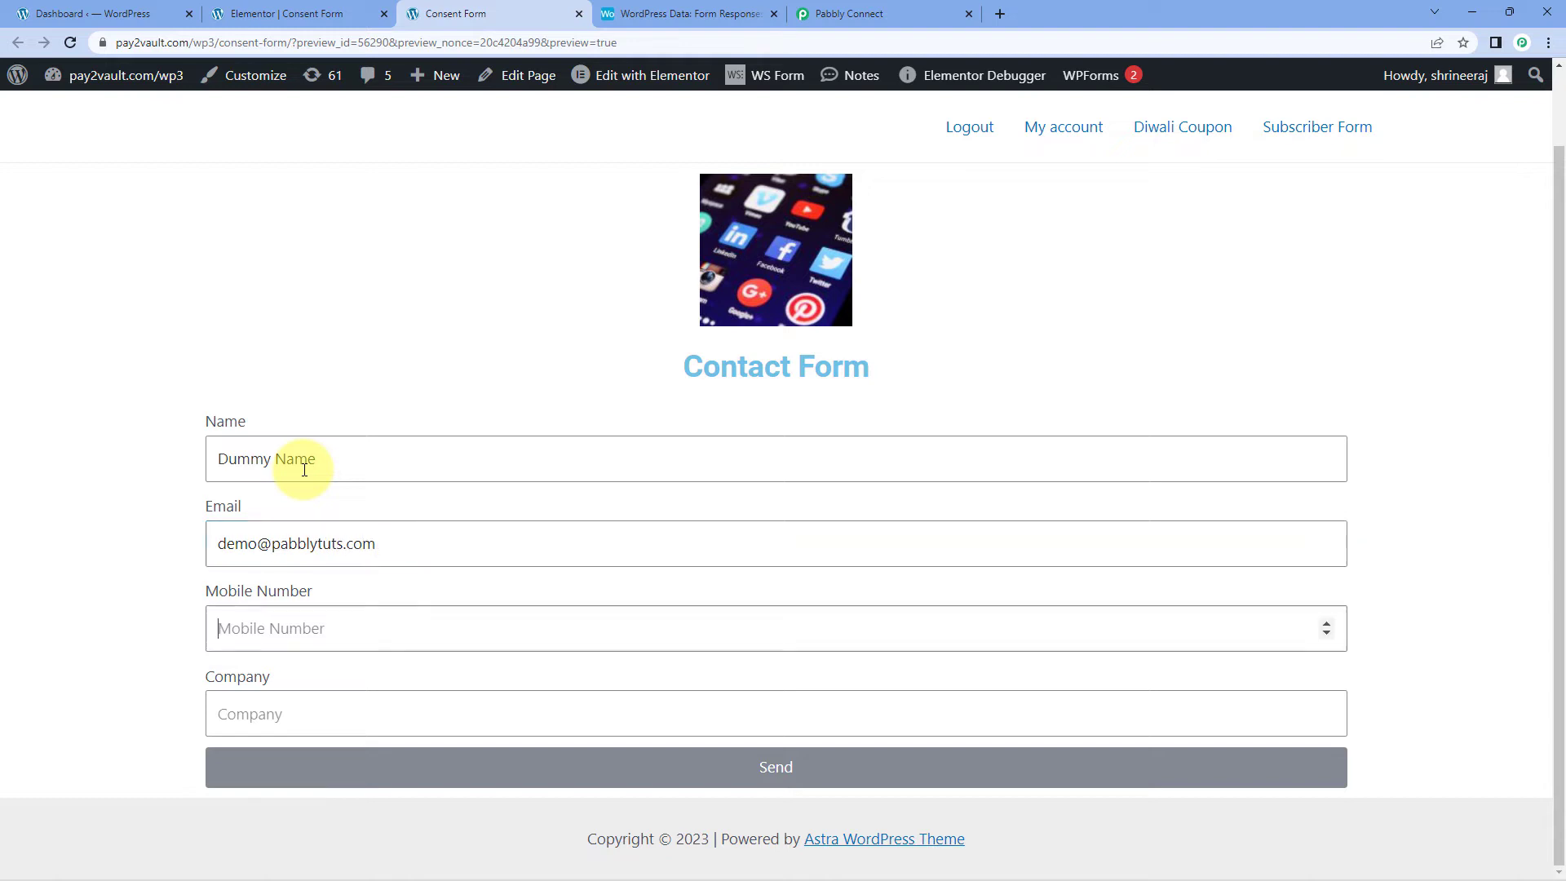
type("9000000001")
left_click(259, 710)
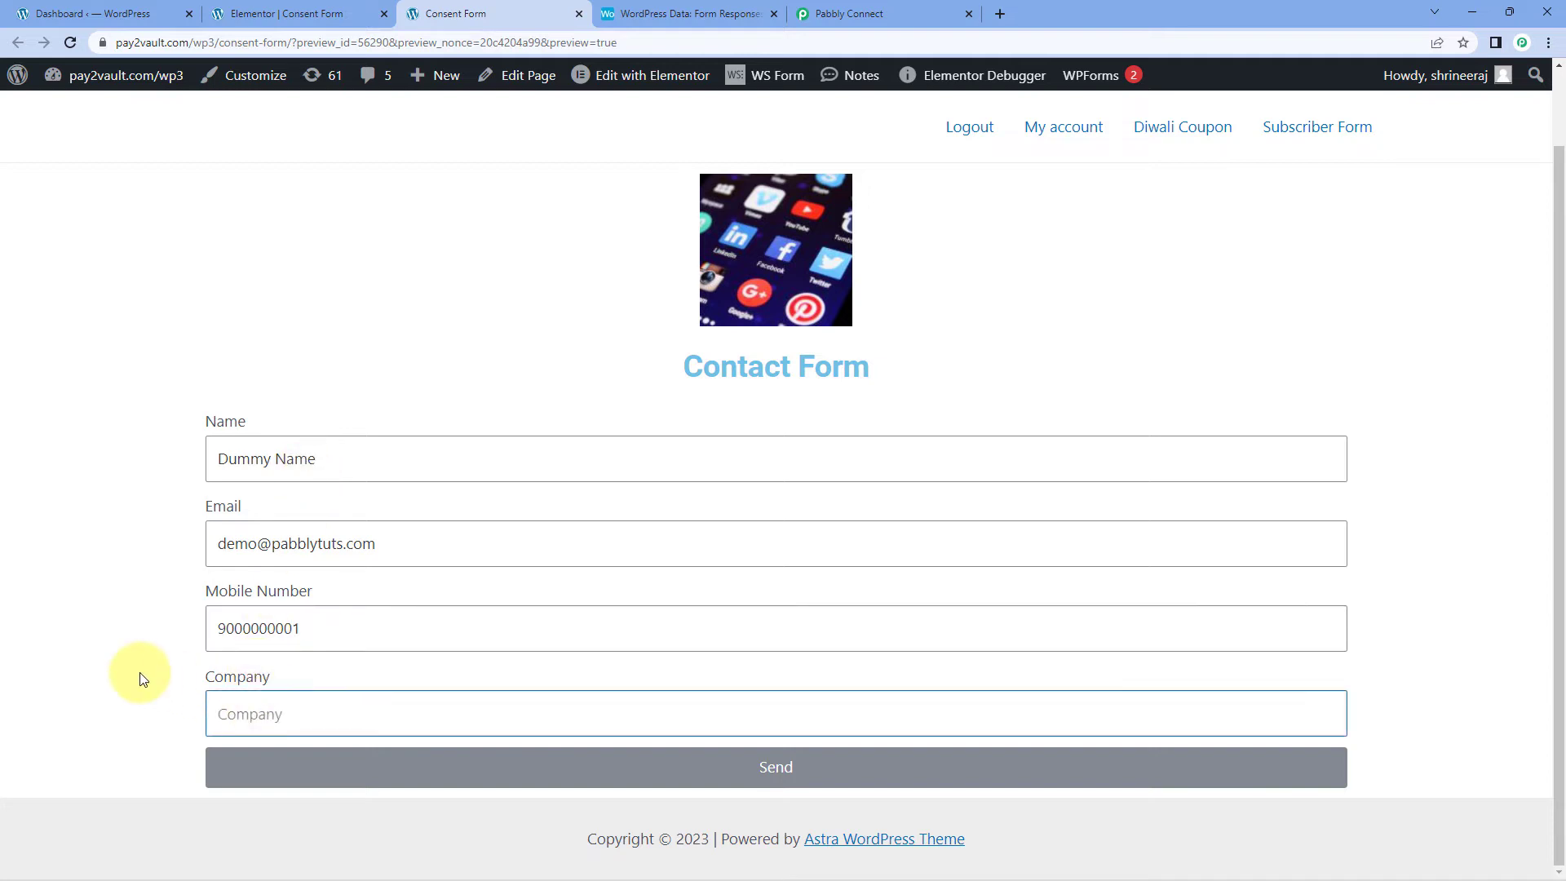
type("PabCon")
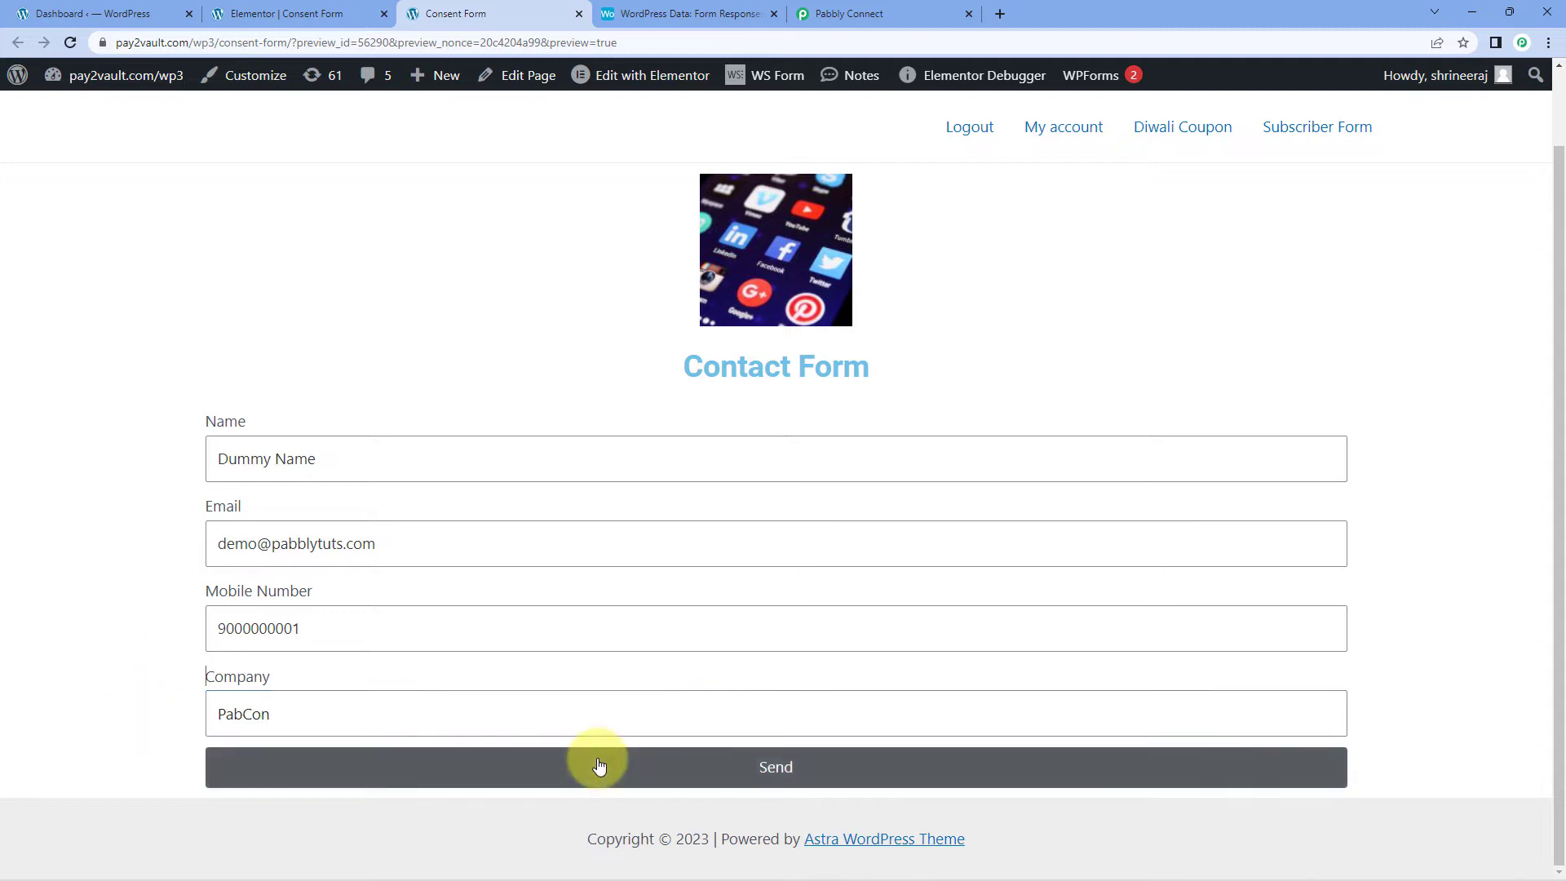
left_click(680, 777)
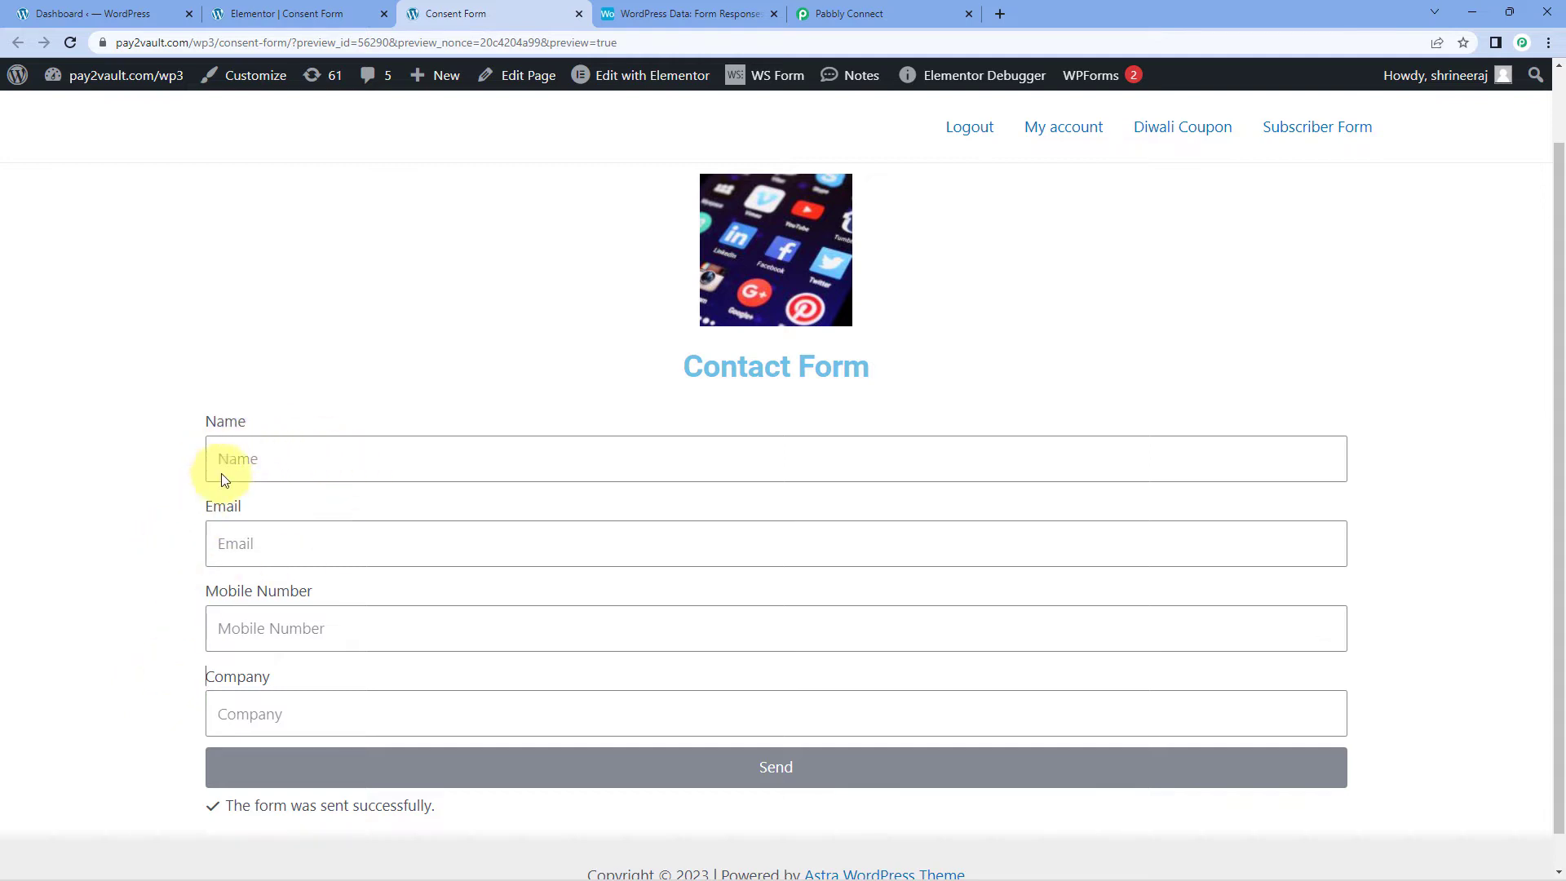
Step: Check the Name, Mobile Number, Email and Company values in Pabbly's received webhook response
left_click(894, 6)
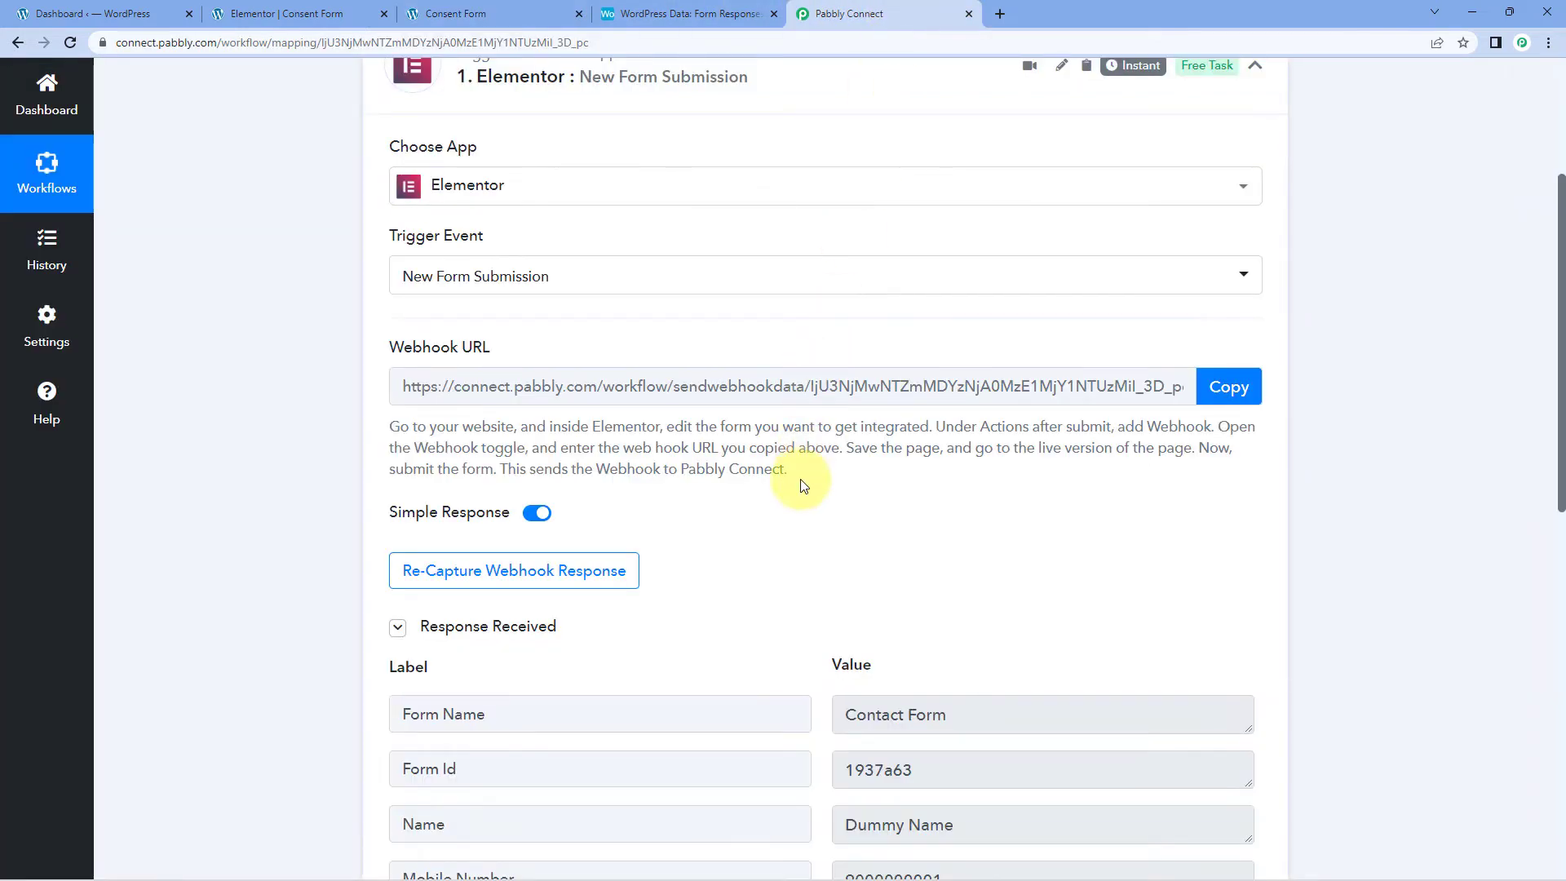
scroll(799, 488, "down", 2)
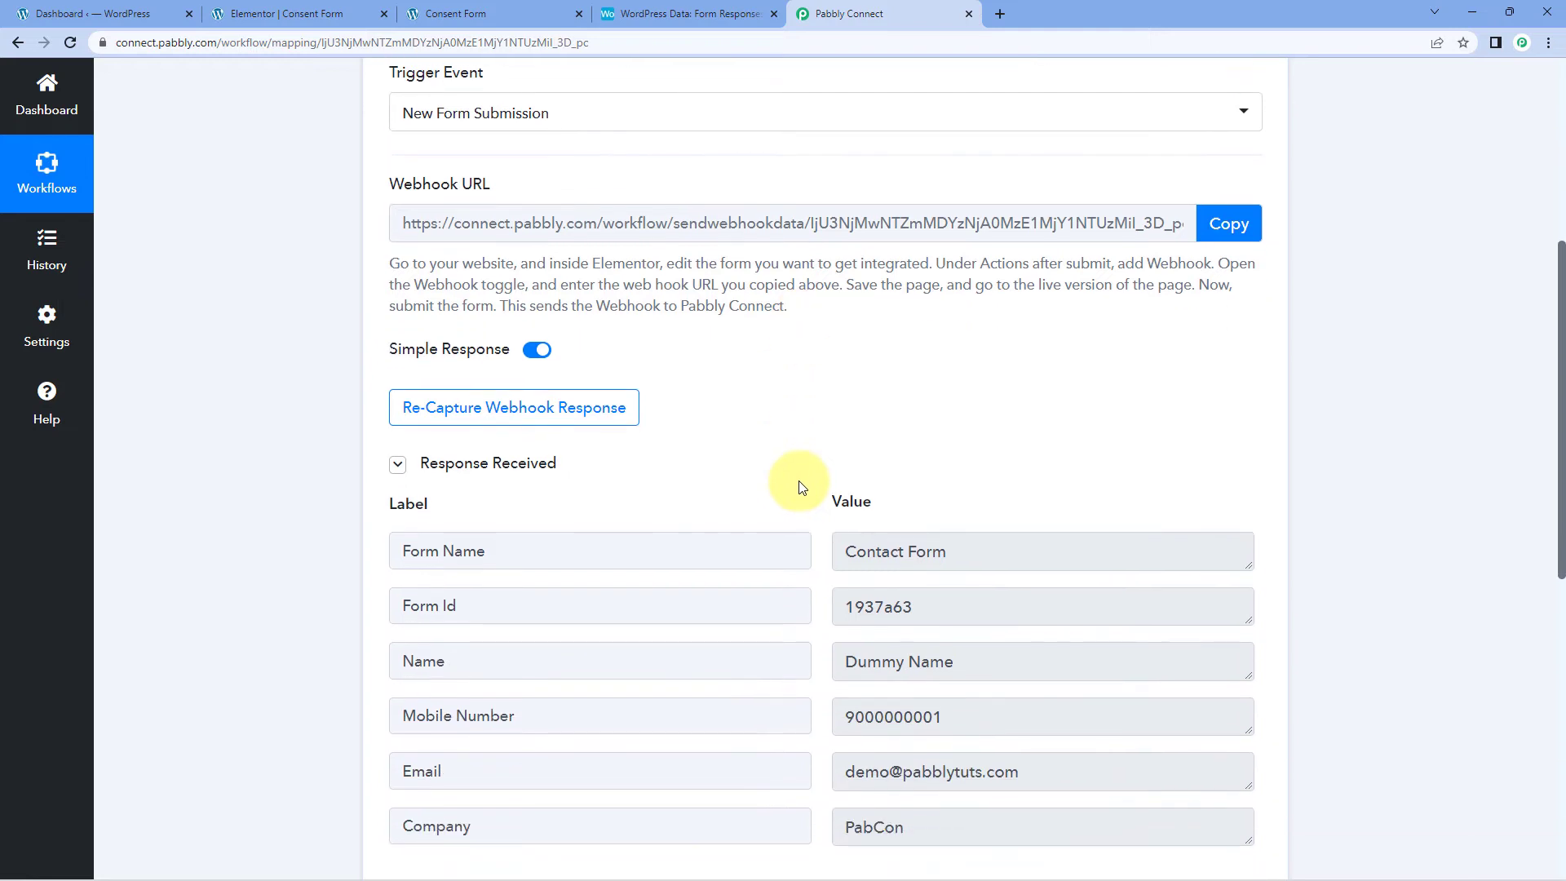
scroll(799, 481, "down", 1)
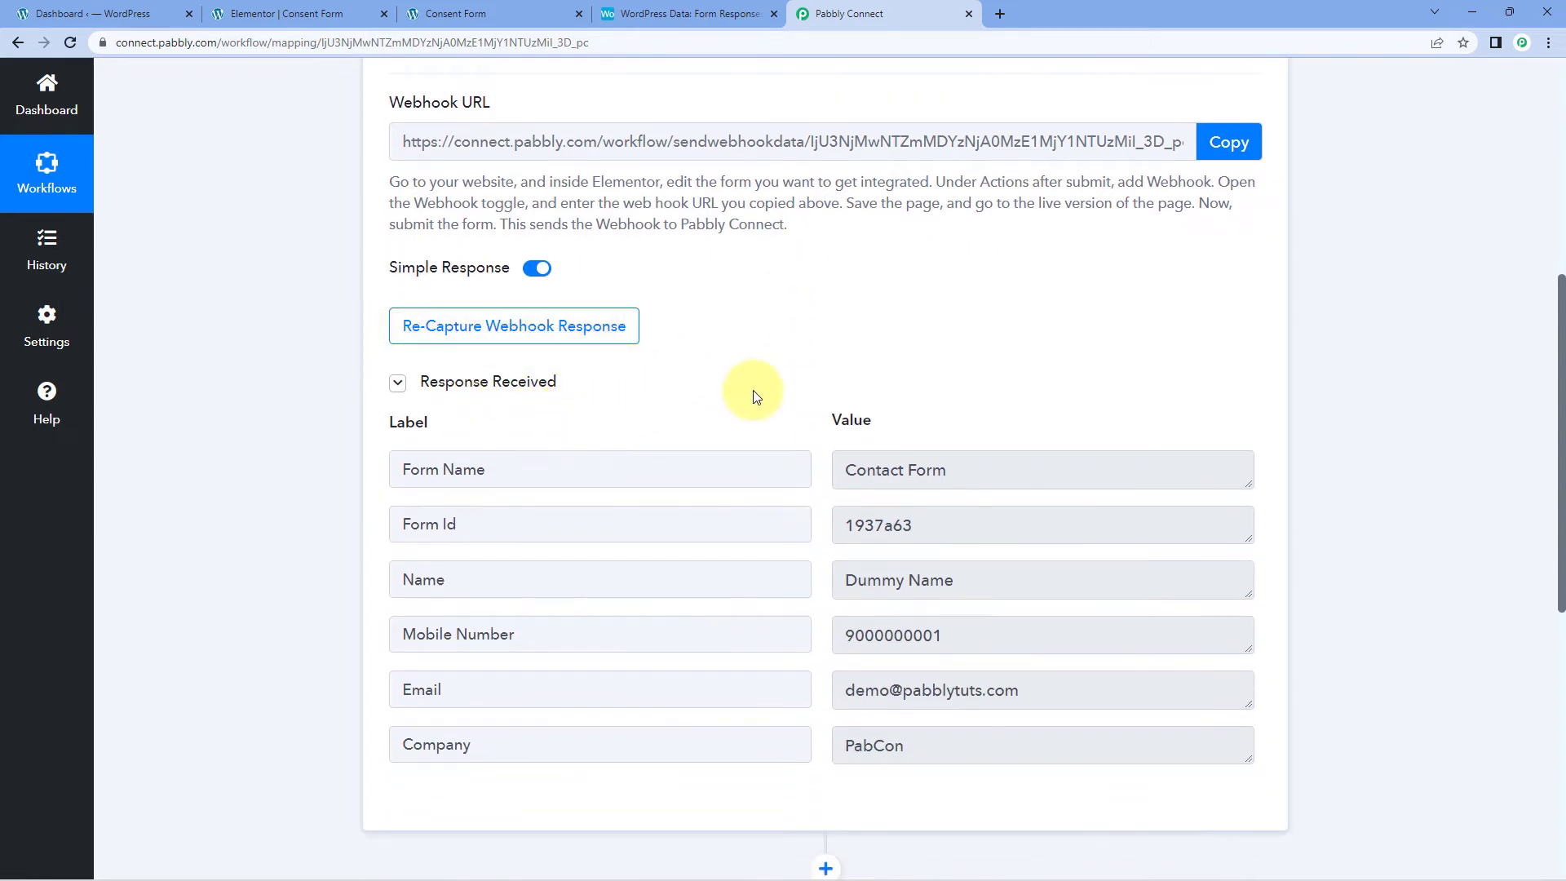
scroll(754, 397, "down", 1)
left_click(992, 499)
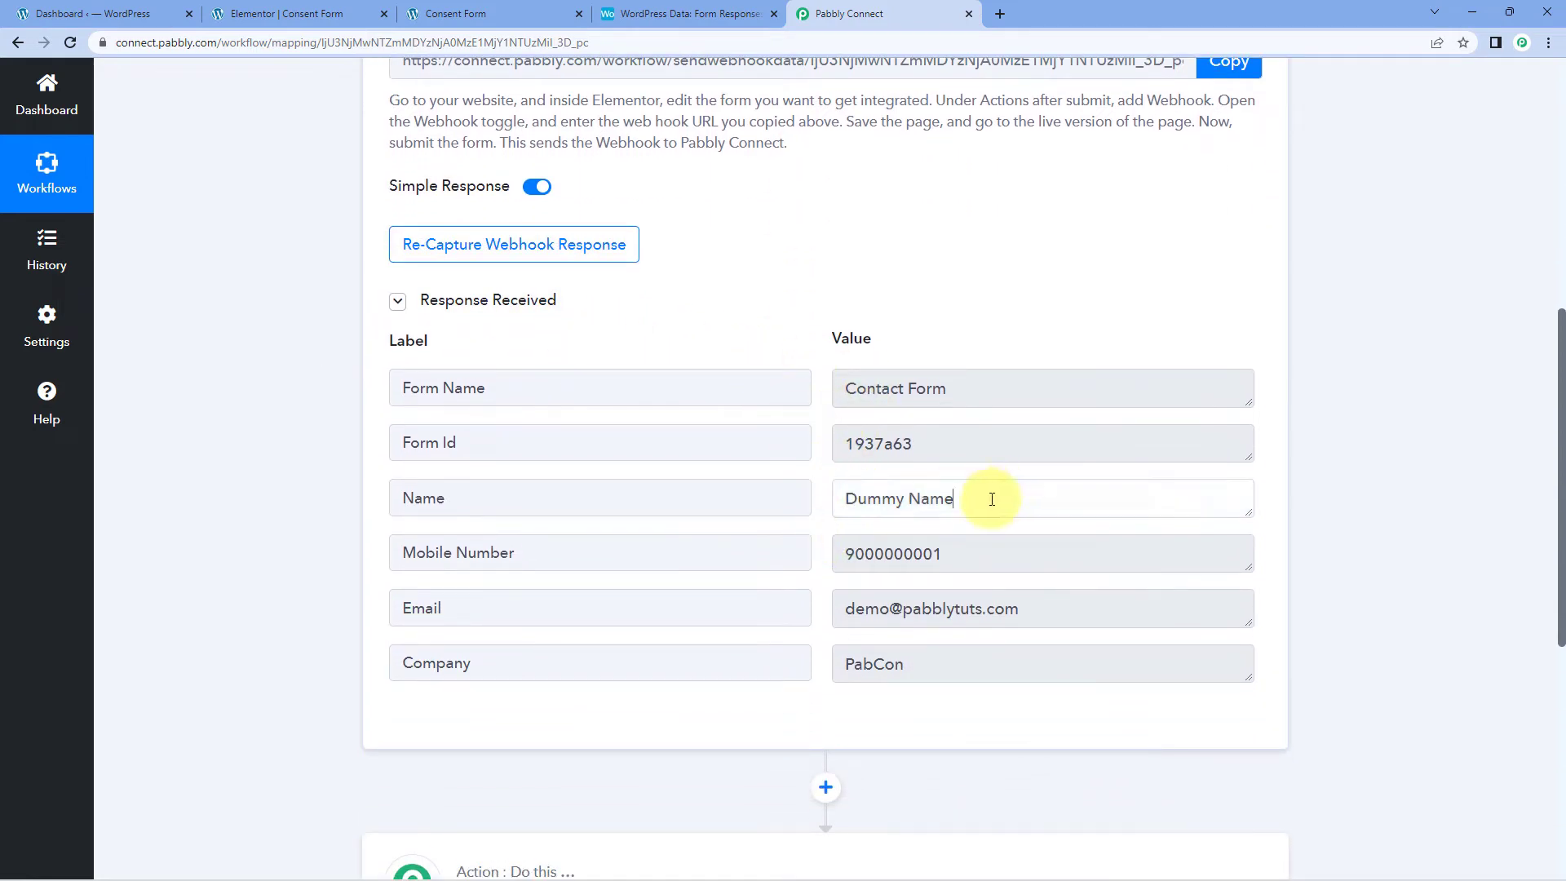
triple_click(992, 499)
key("Tab")
key("Tab")
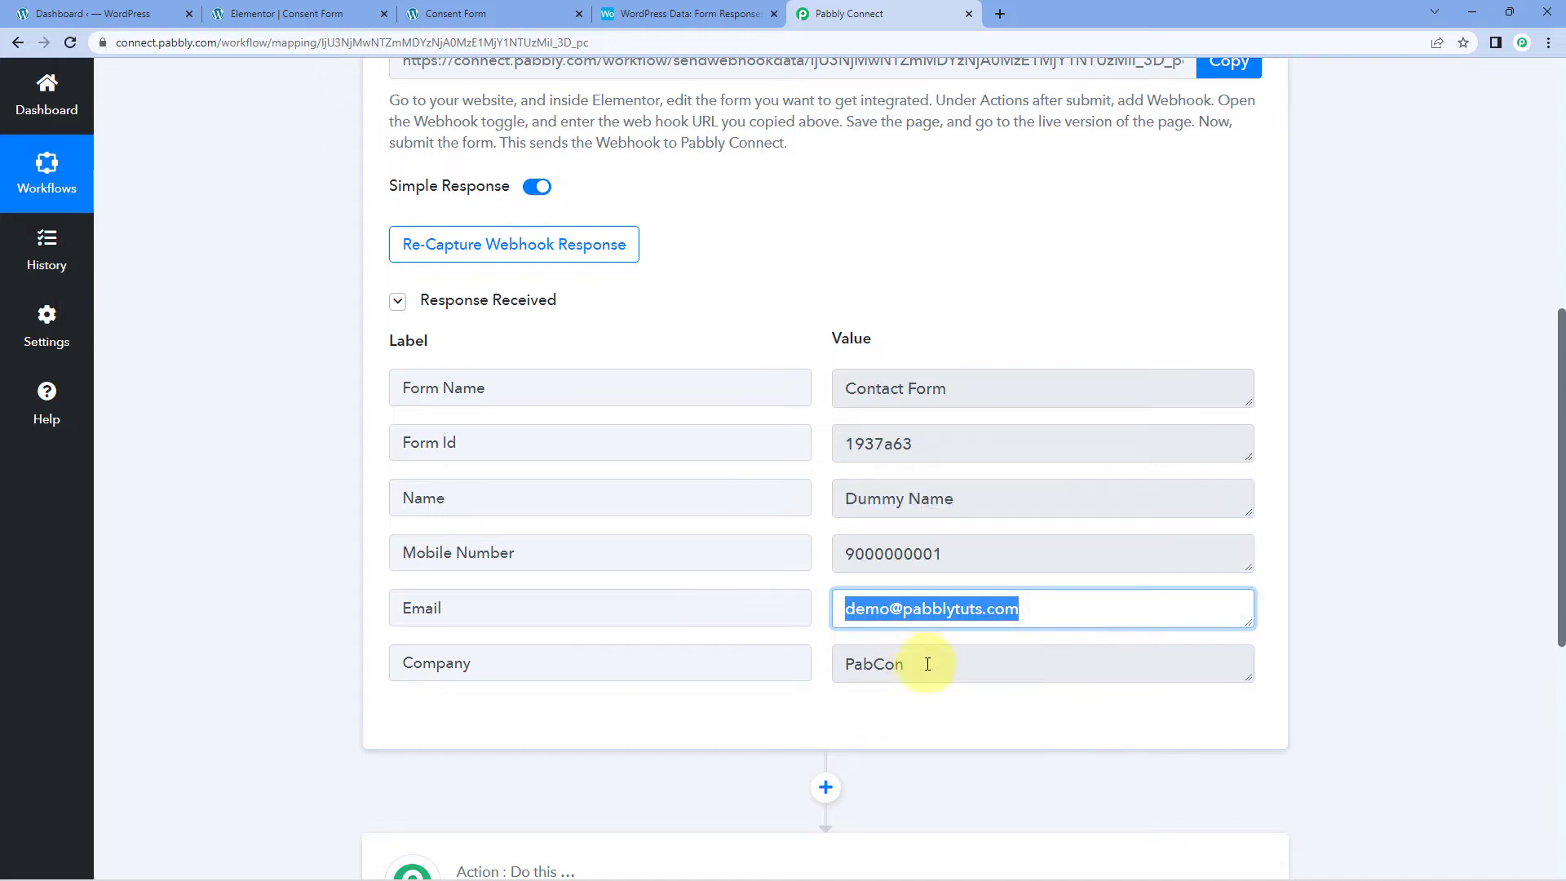
key("Tab")
left_click(816, 348)
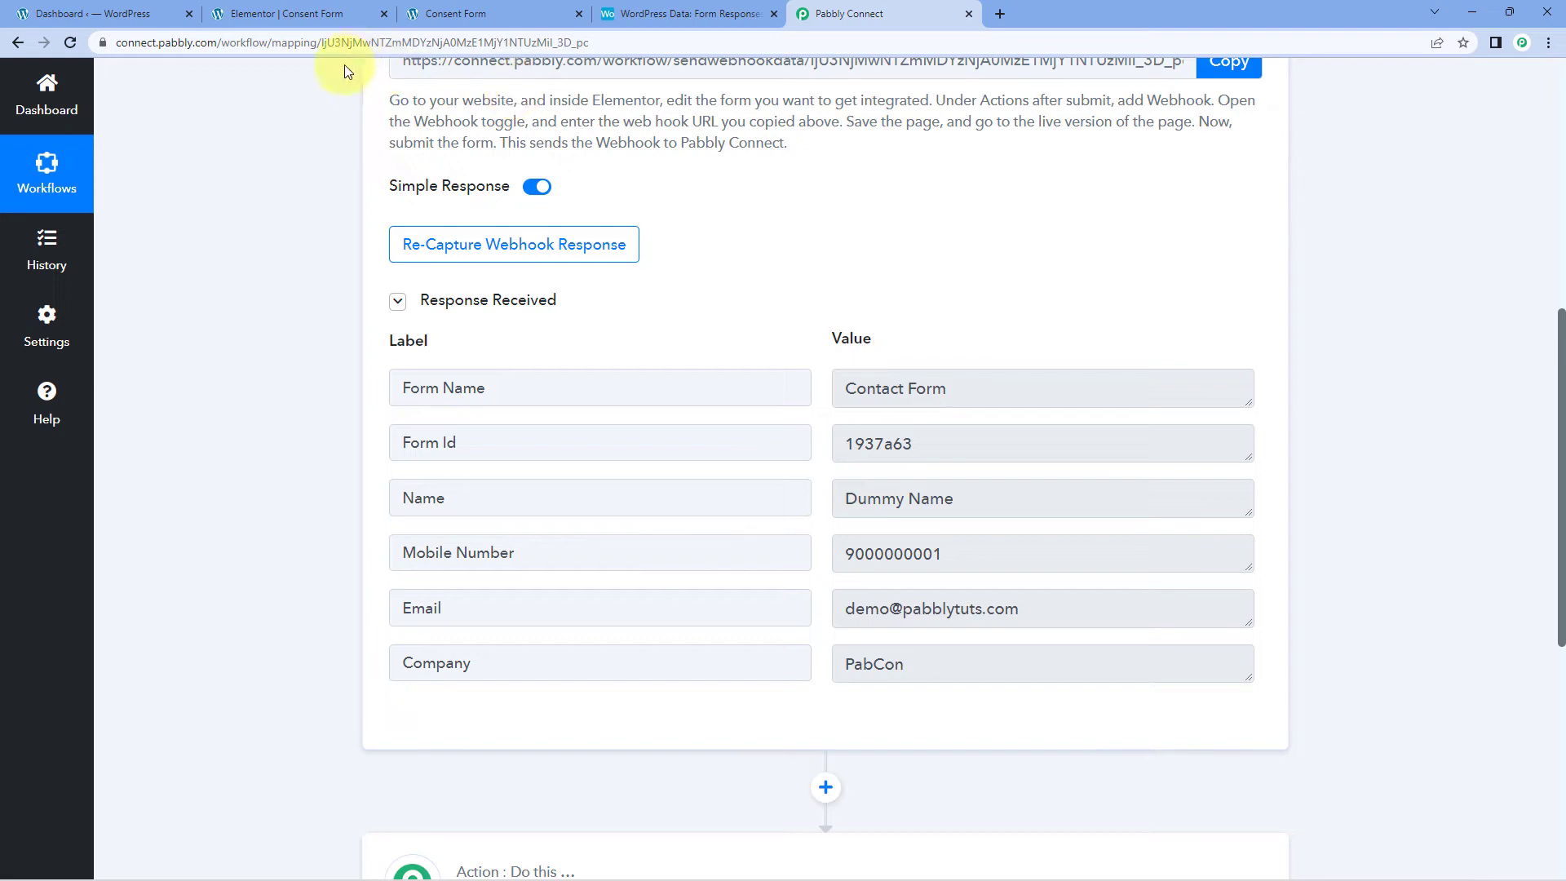
left_click(151, 13)
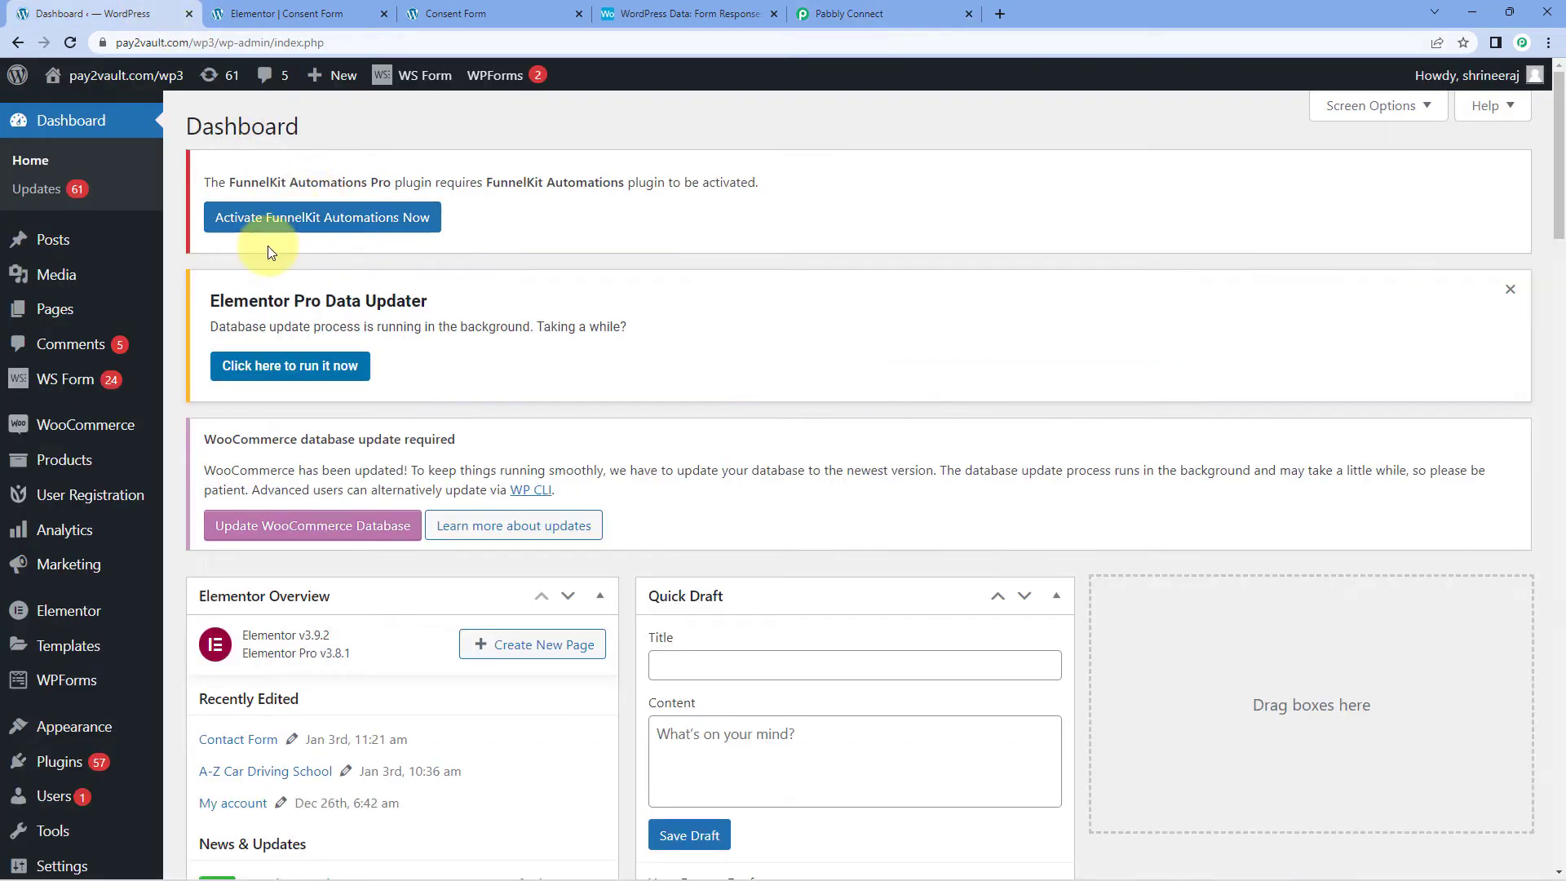
scroll(270, 245, "down", 5)
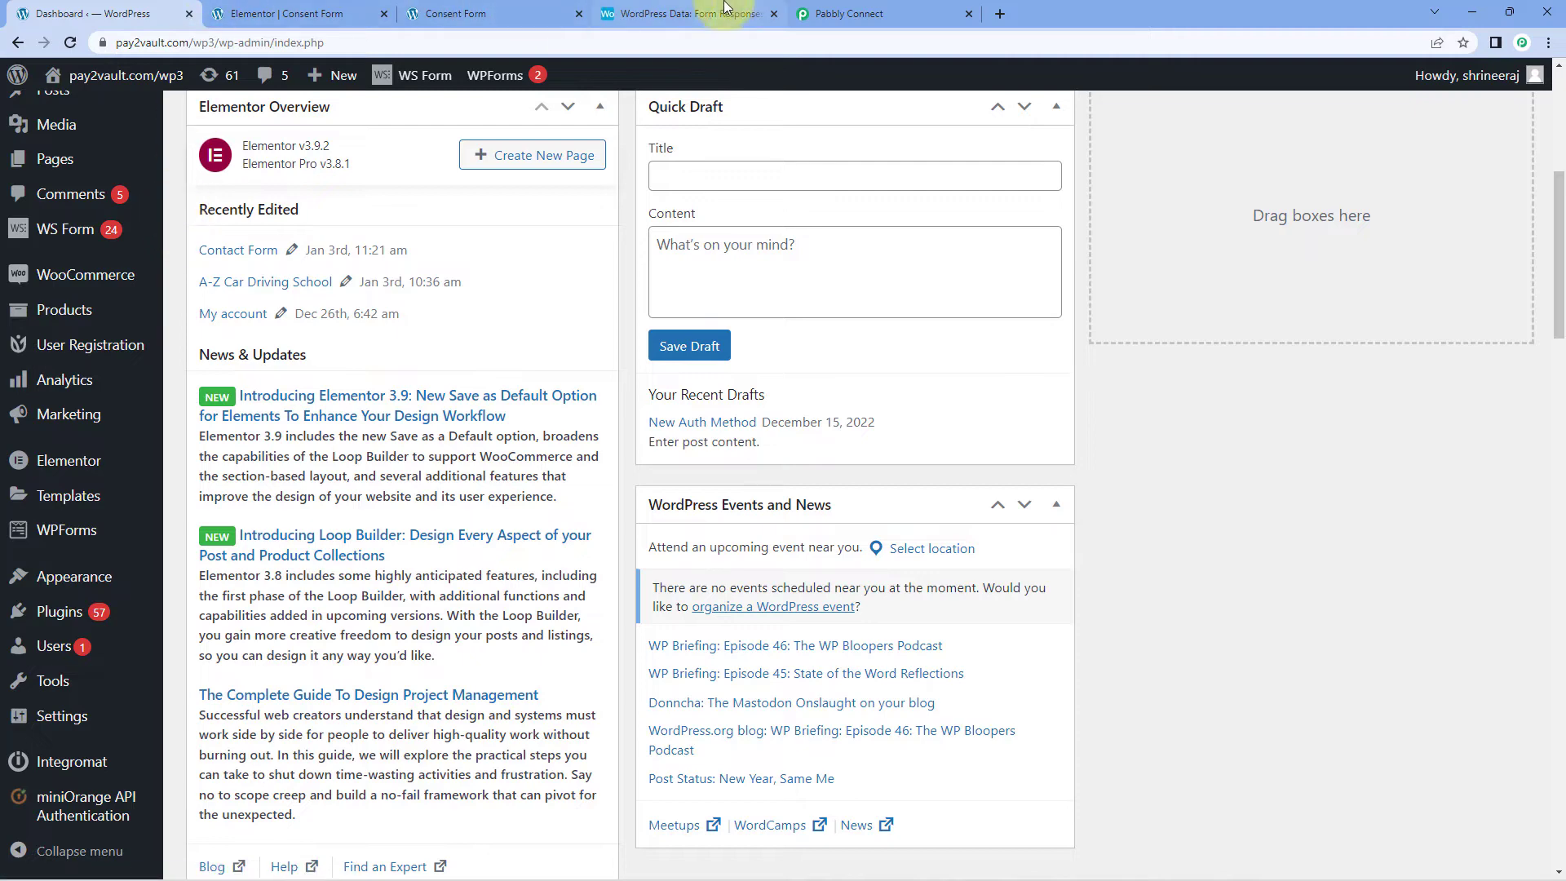
left_click(309, 17)
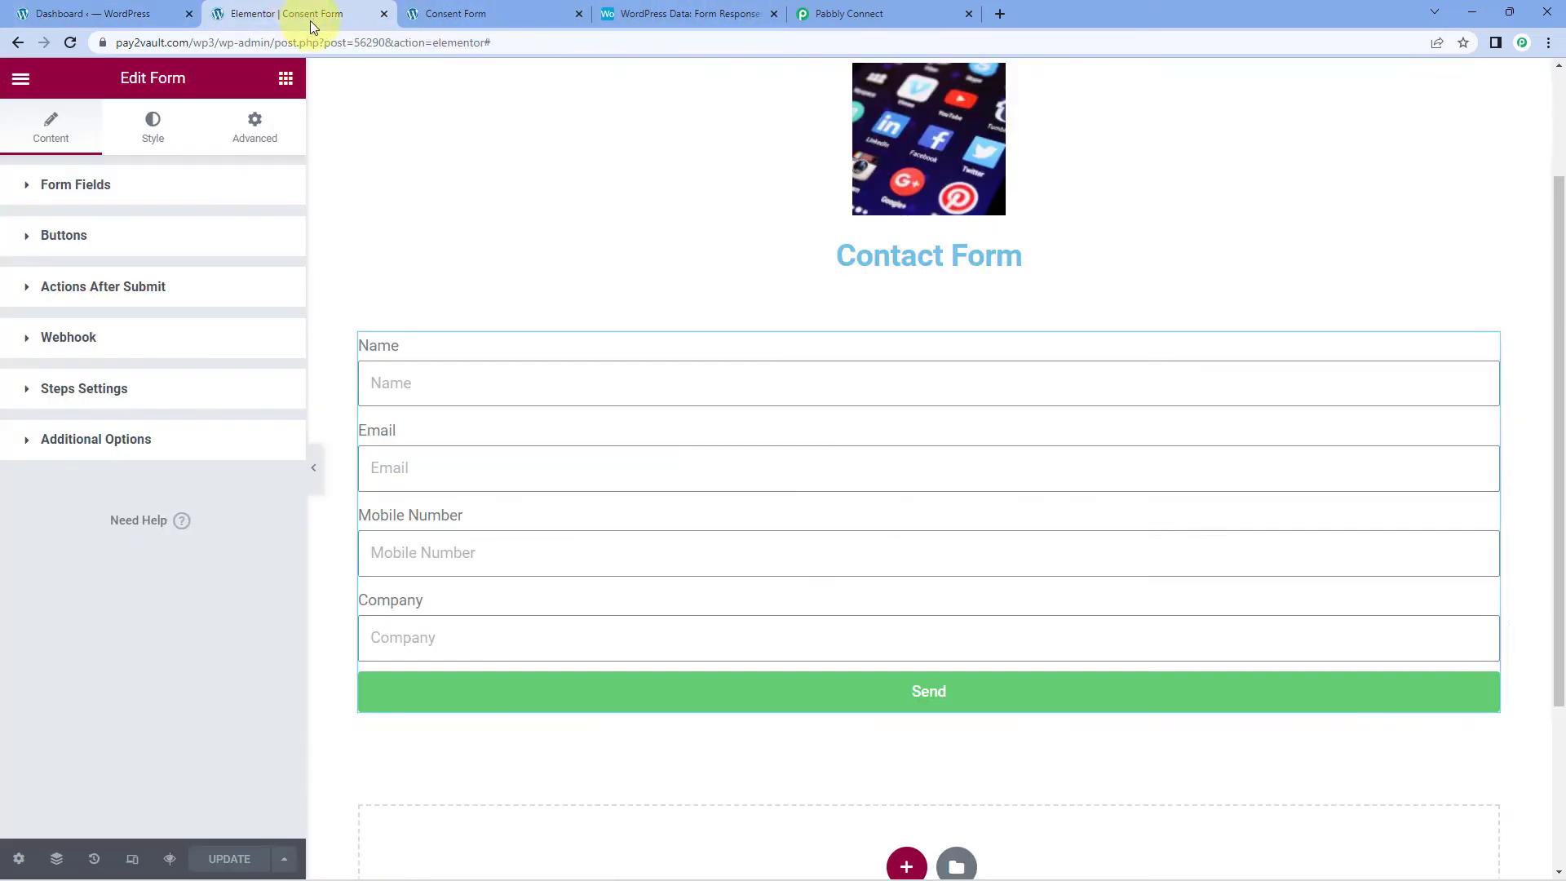
left_click(865, 14)
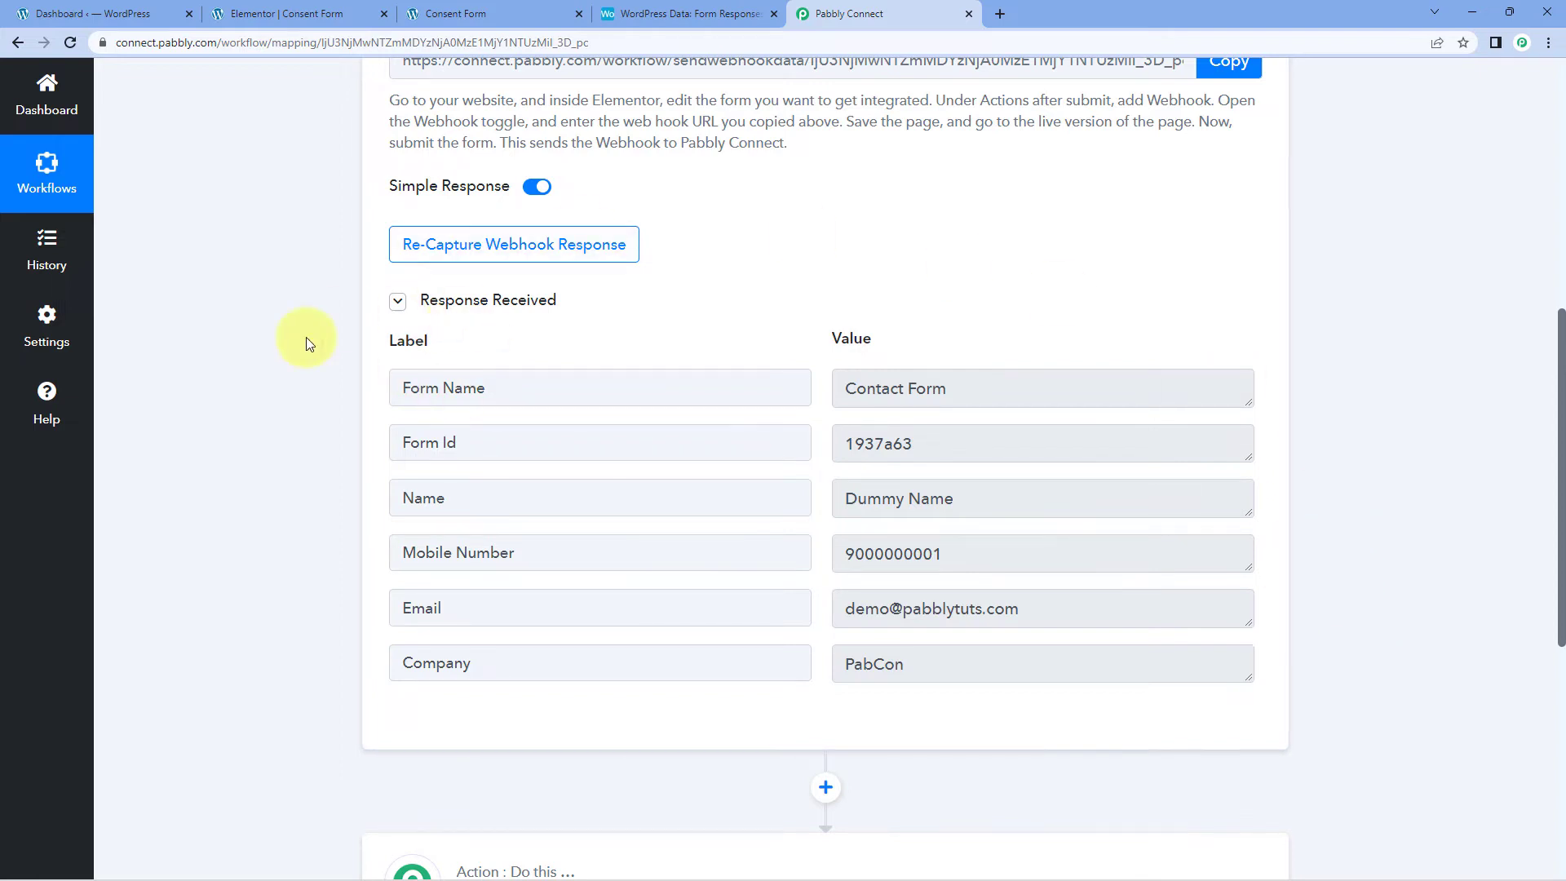
Step: Search 'Airta' in the empty action step and choose Airtable as the action app
scroll(305, 336, "down", 7)
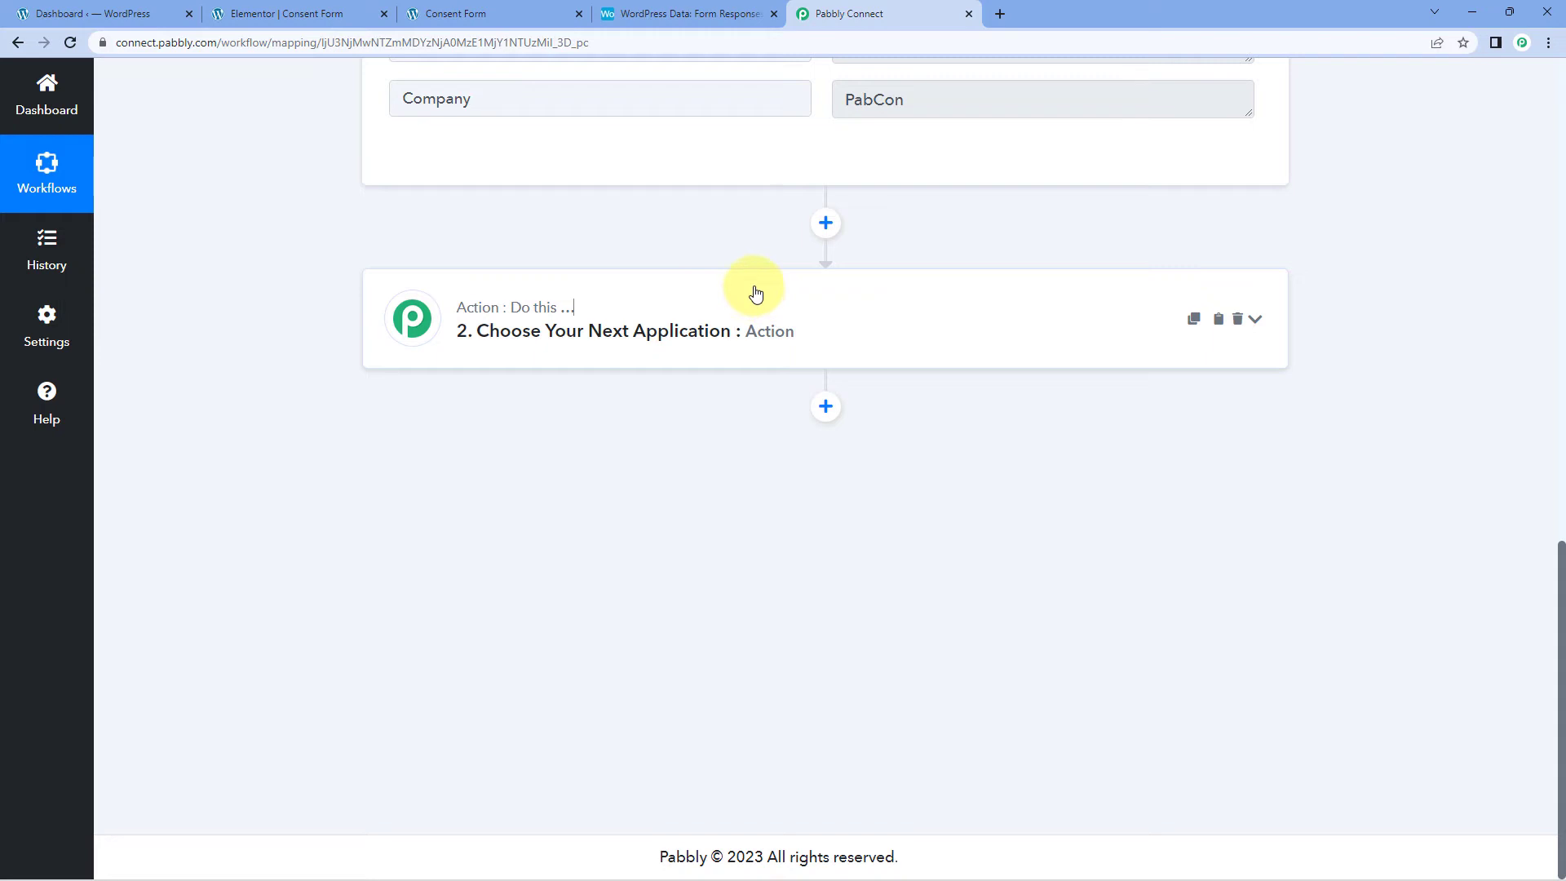
left_click(752, 297)
left_click(501, 448)
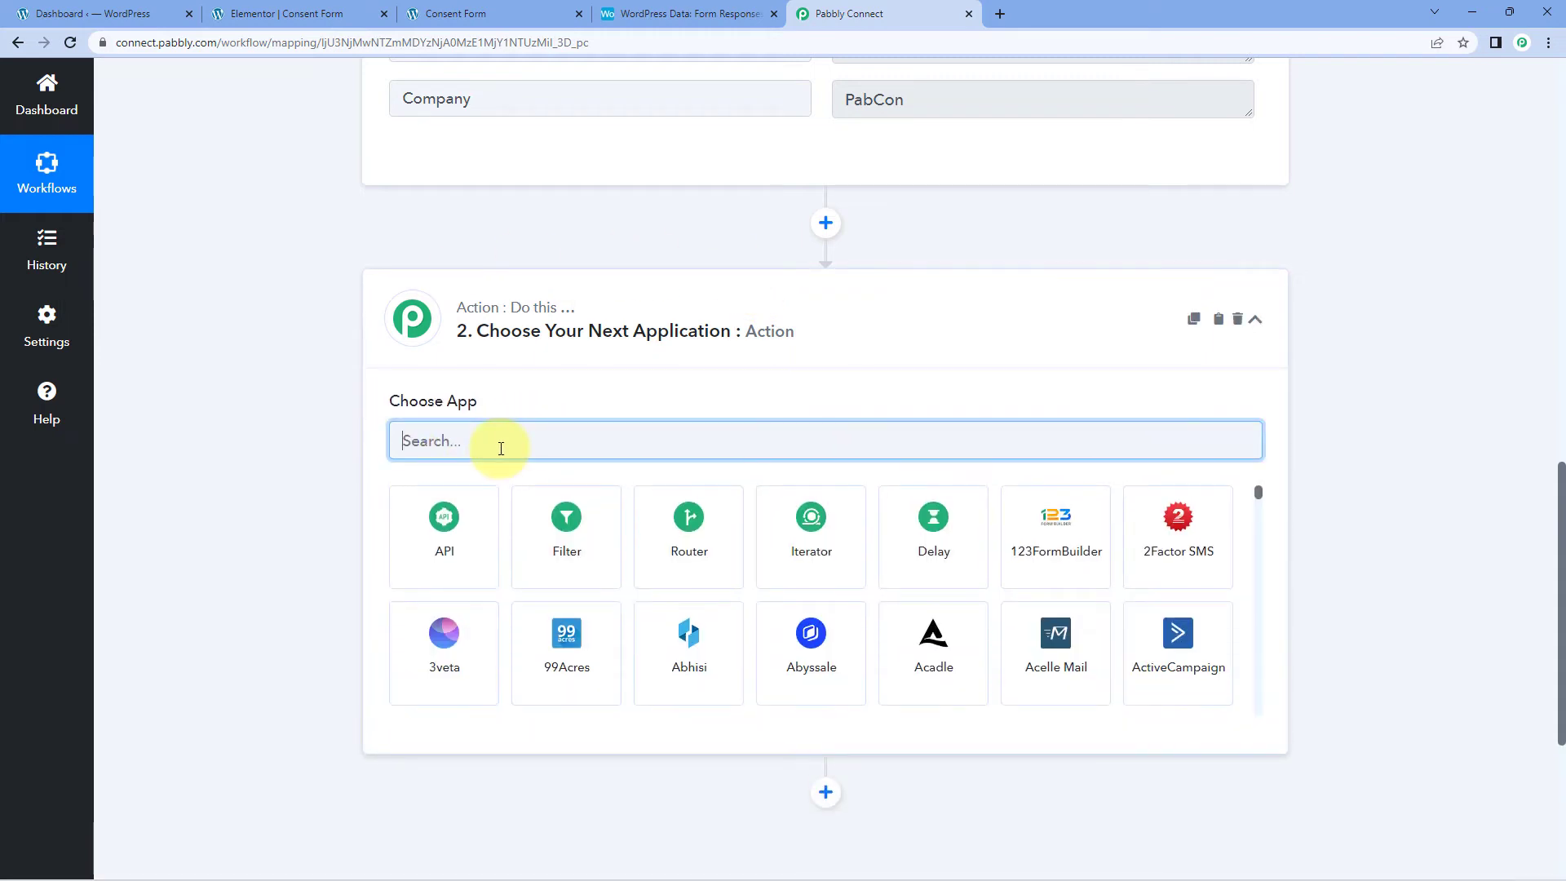
type("Airtable")
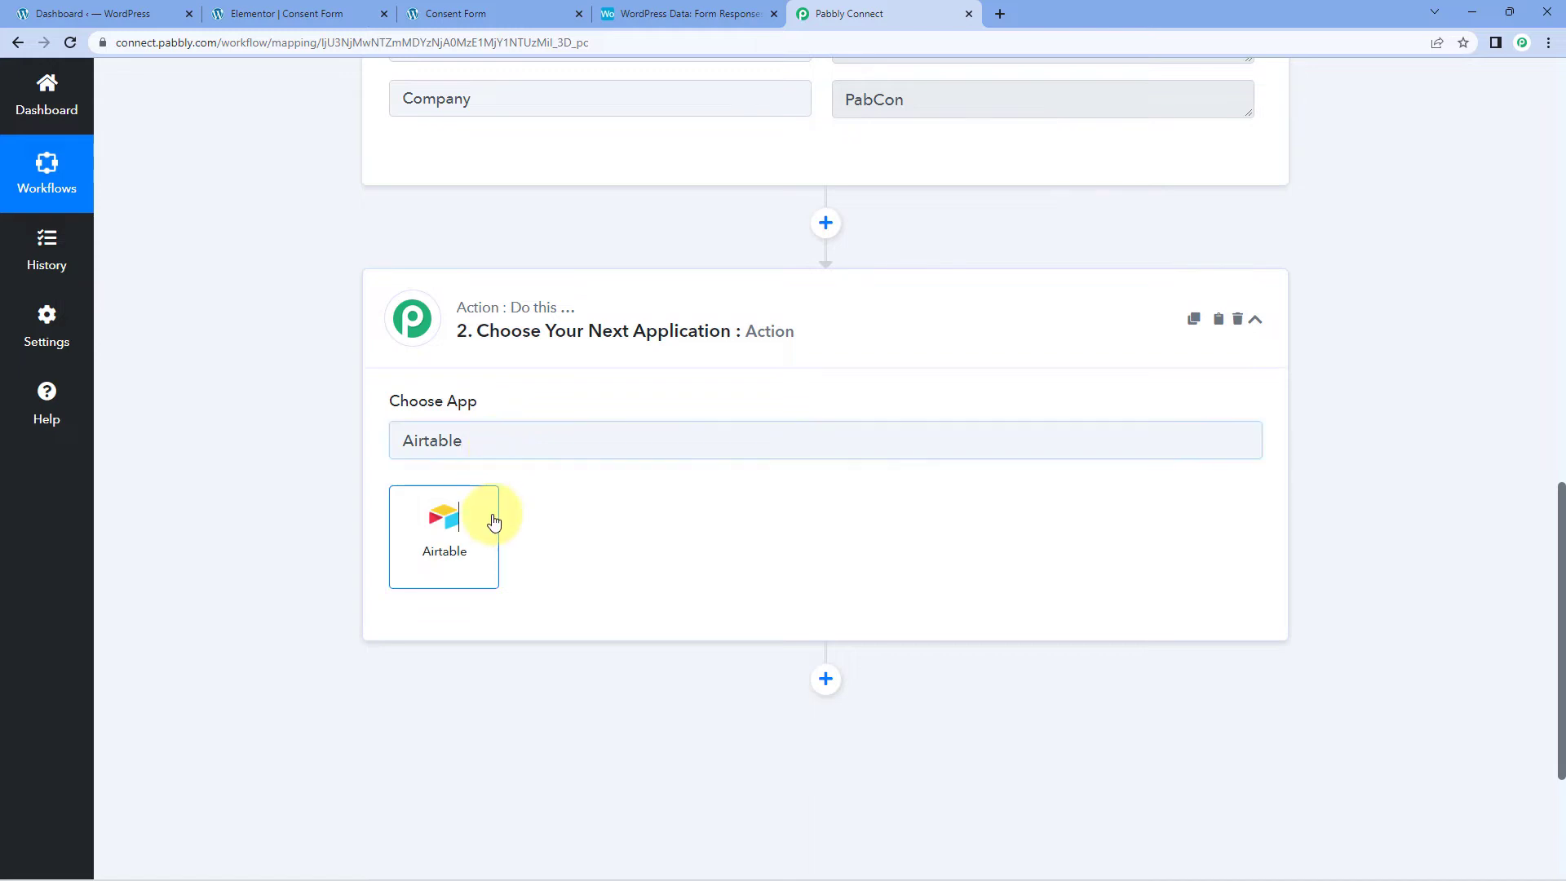
left_click(493, 521)
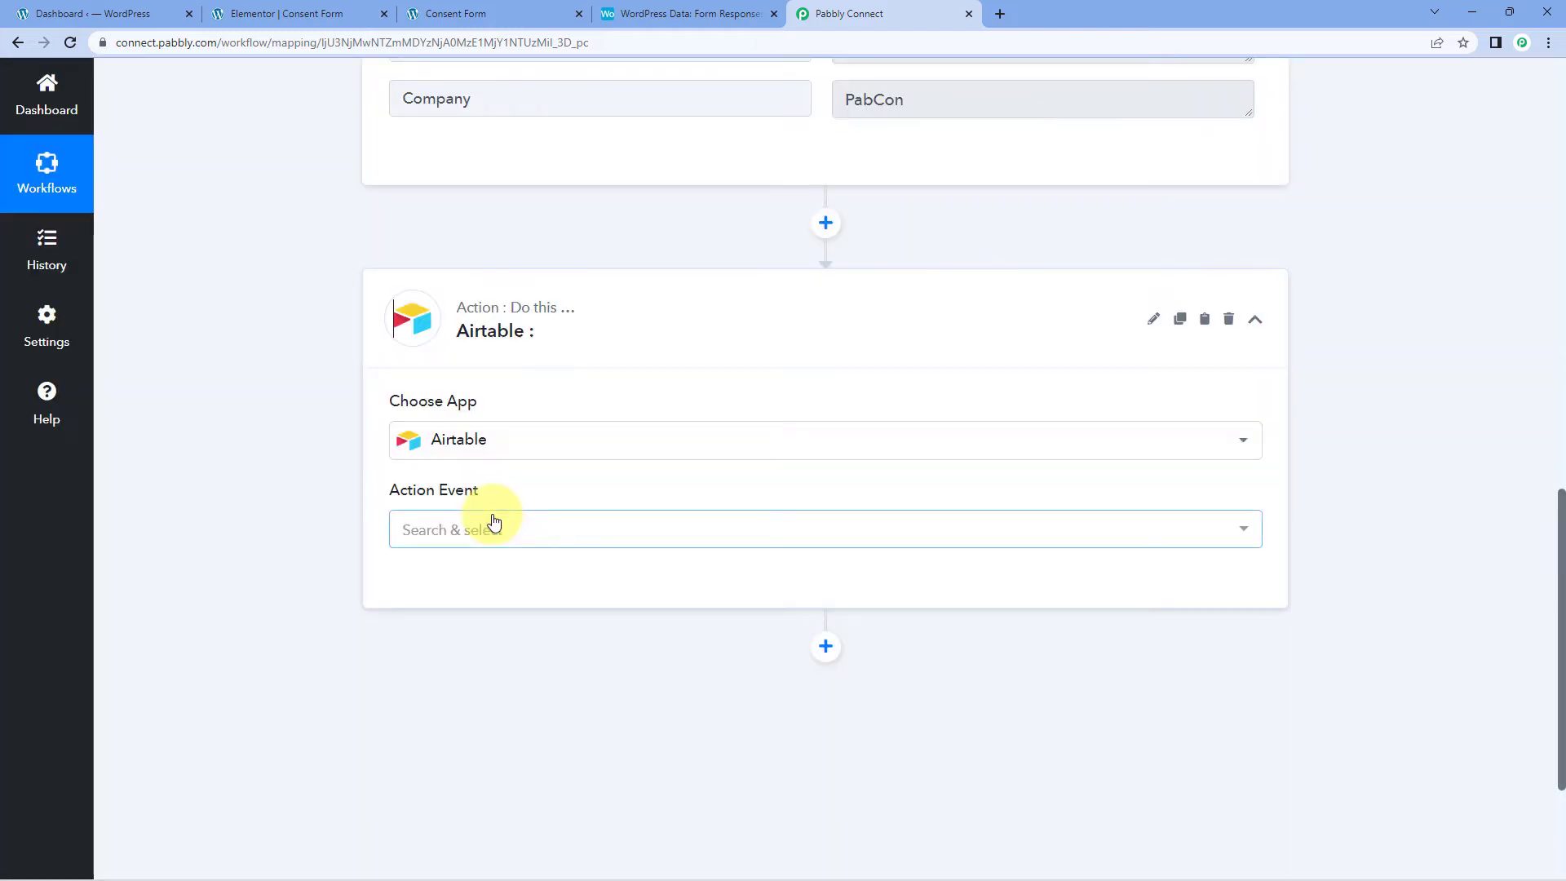
Step: Set the Airtable action event to Create Record and start a new account connection
mouse_move(409, 491)
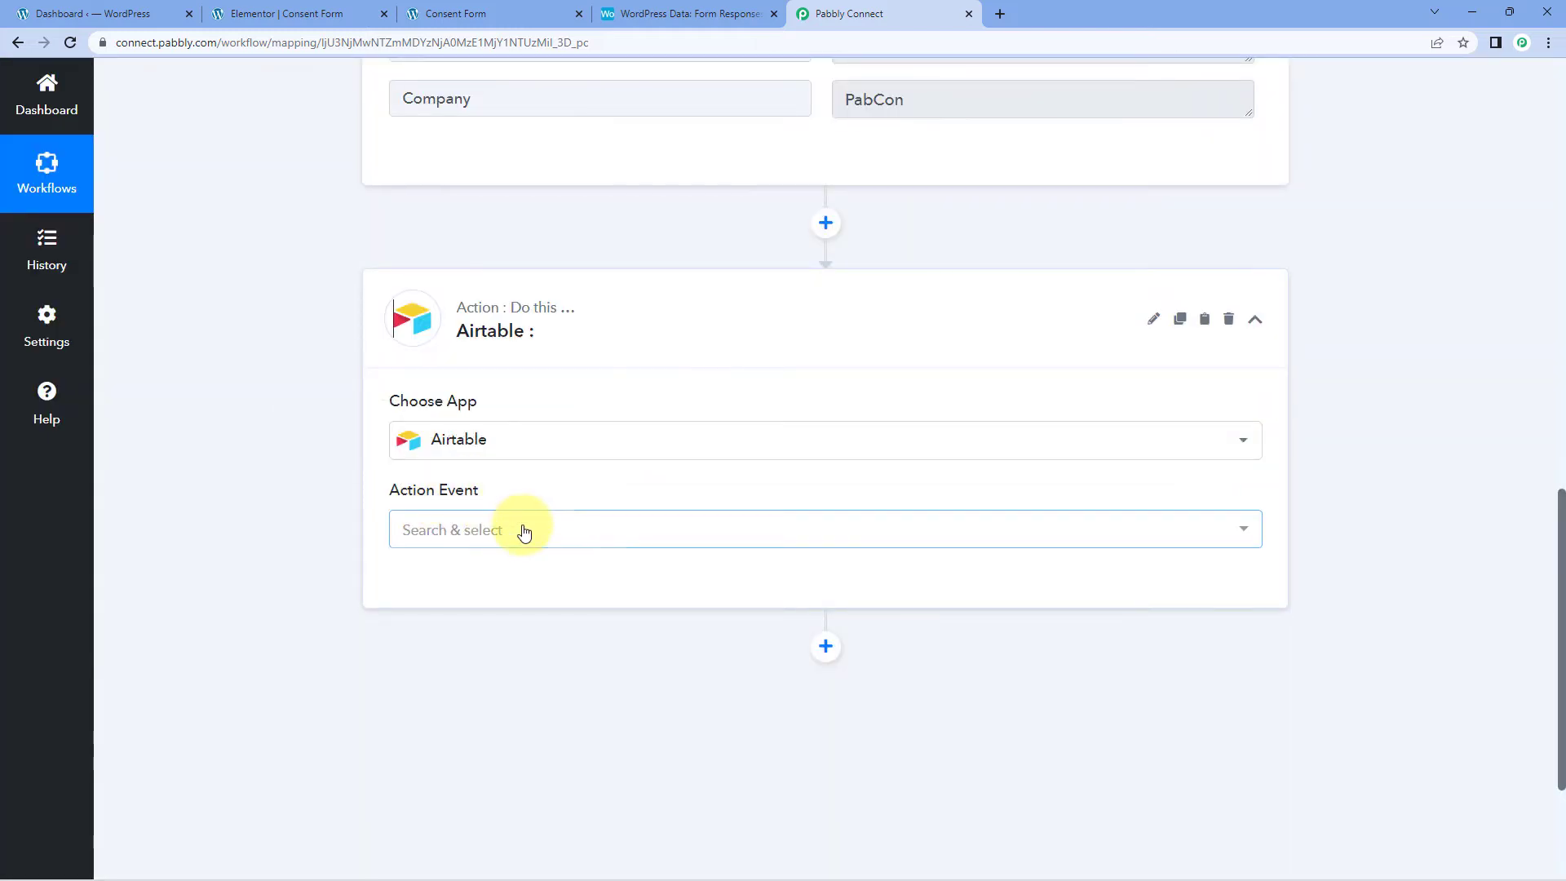
left_click(492, 528)
scroll(359, 526, "down", 2)
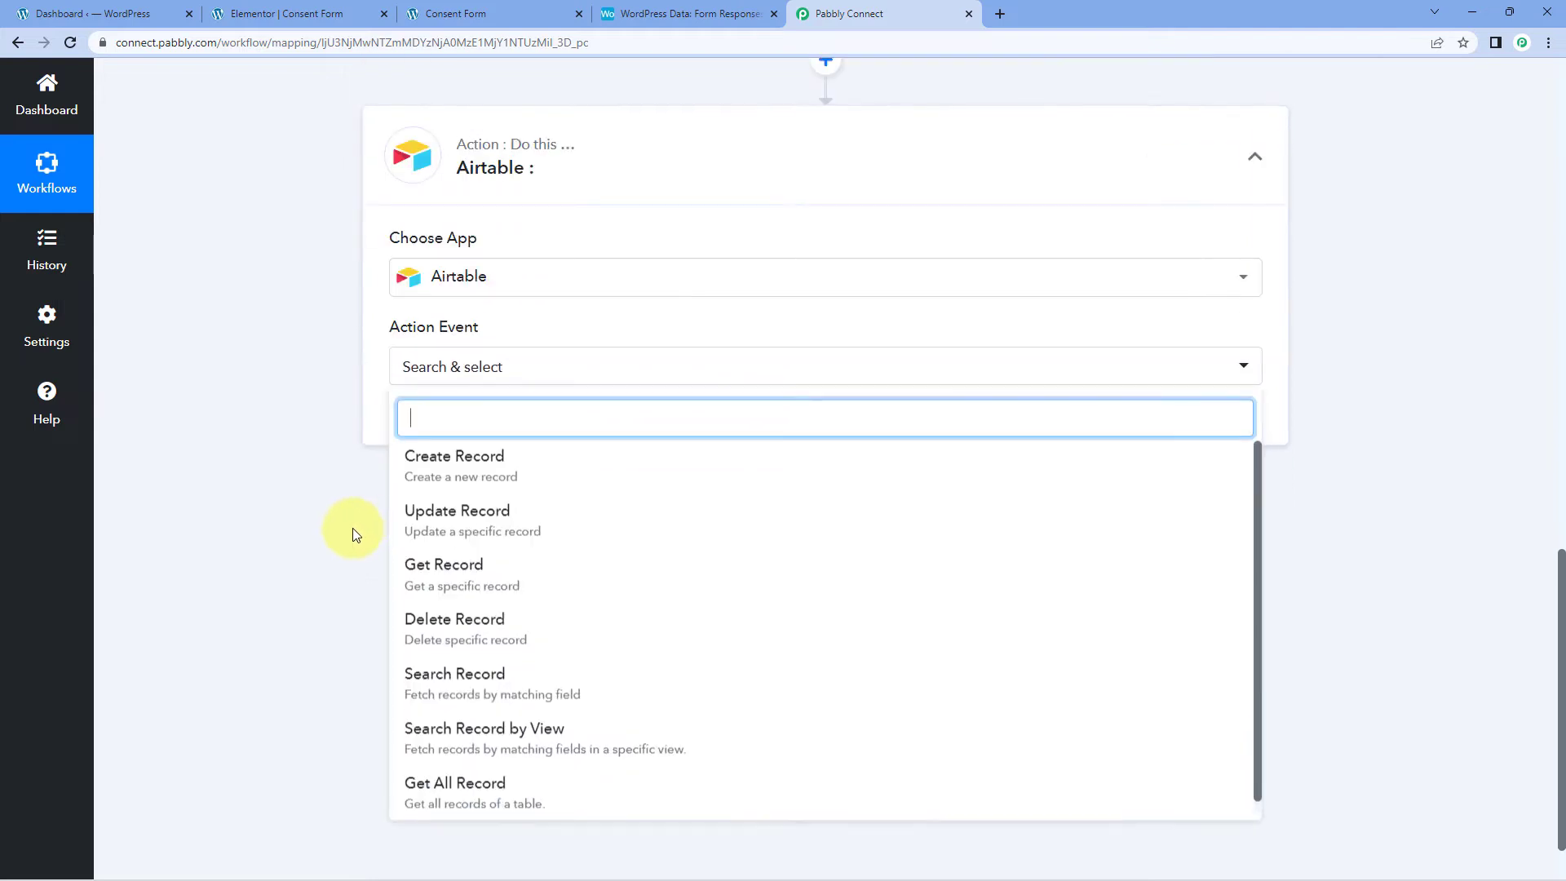
left_click(550, 471)
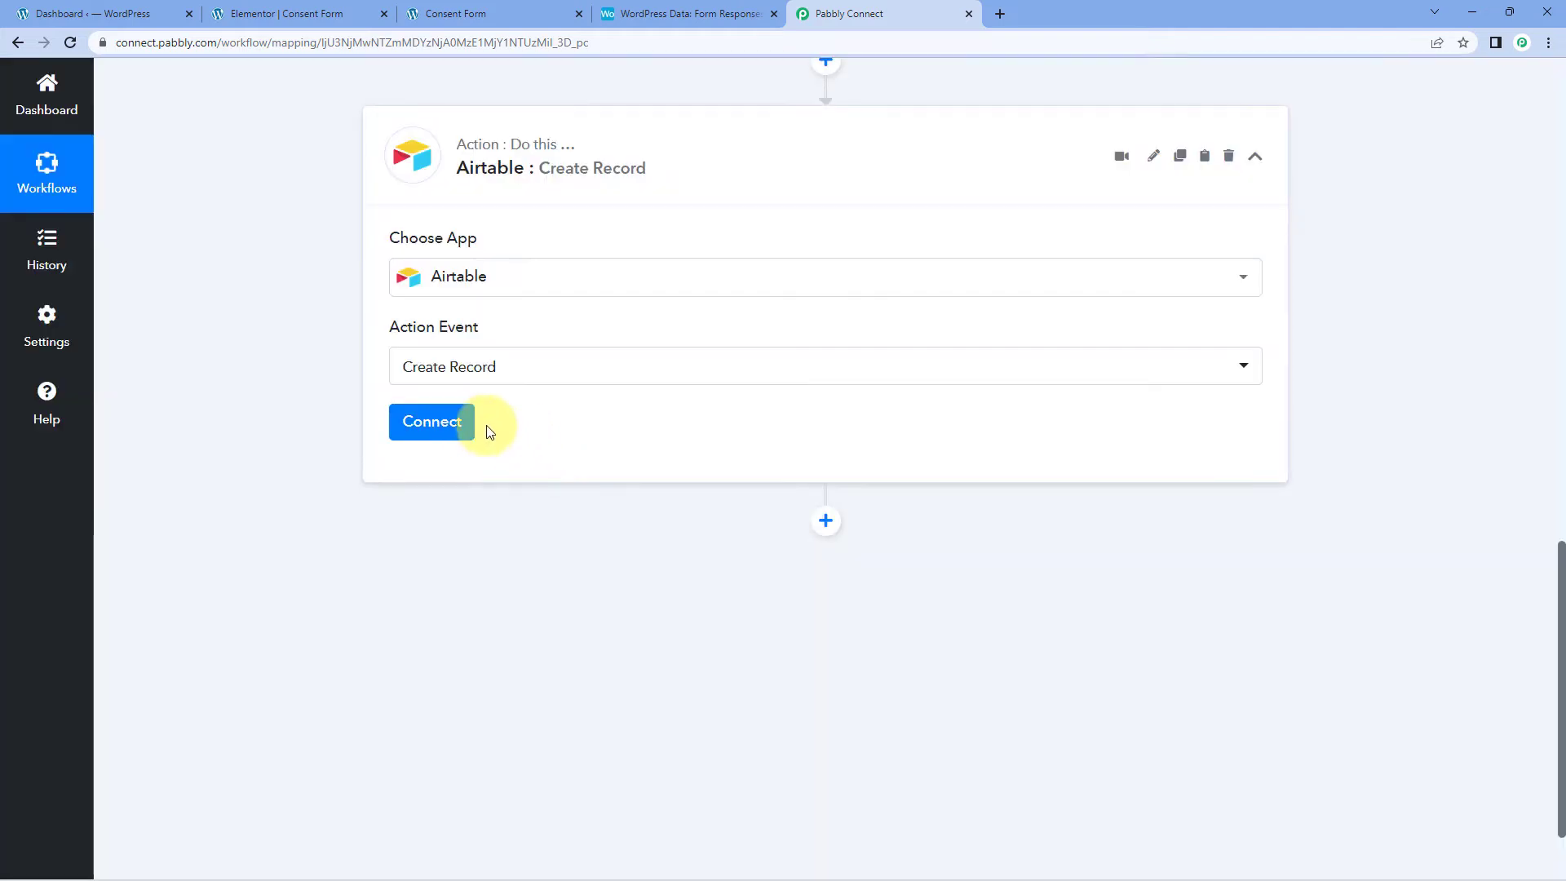
left_click(431, 421)
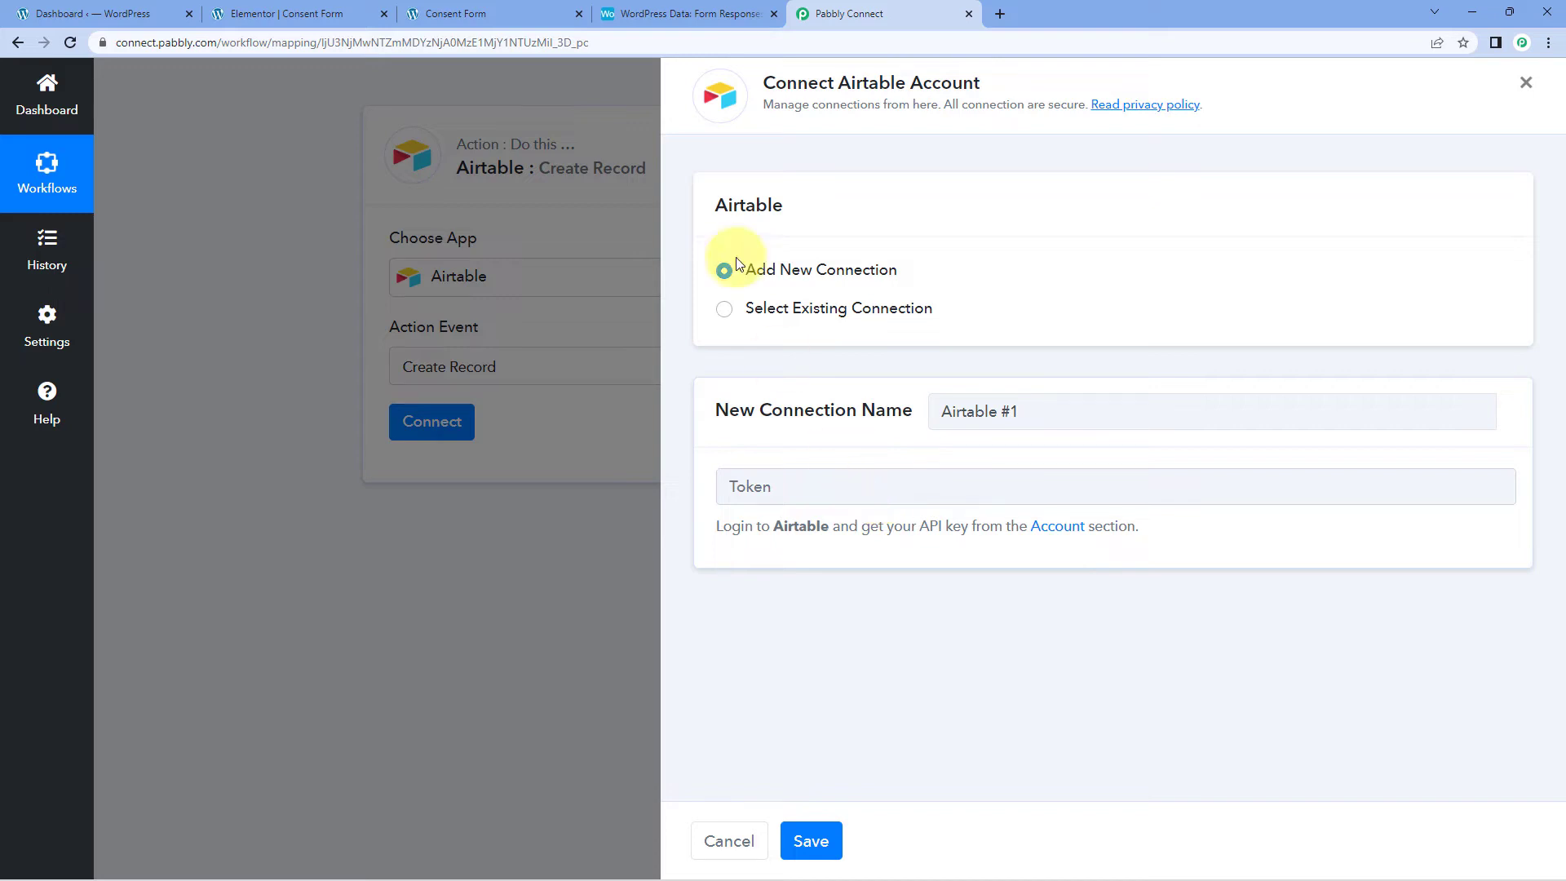
Step: Copy the API key from the Airtable account page
left_click(690, 13)
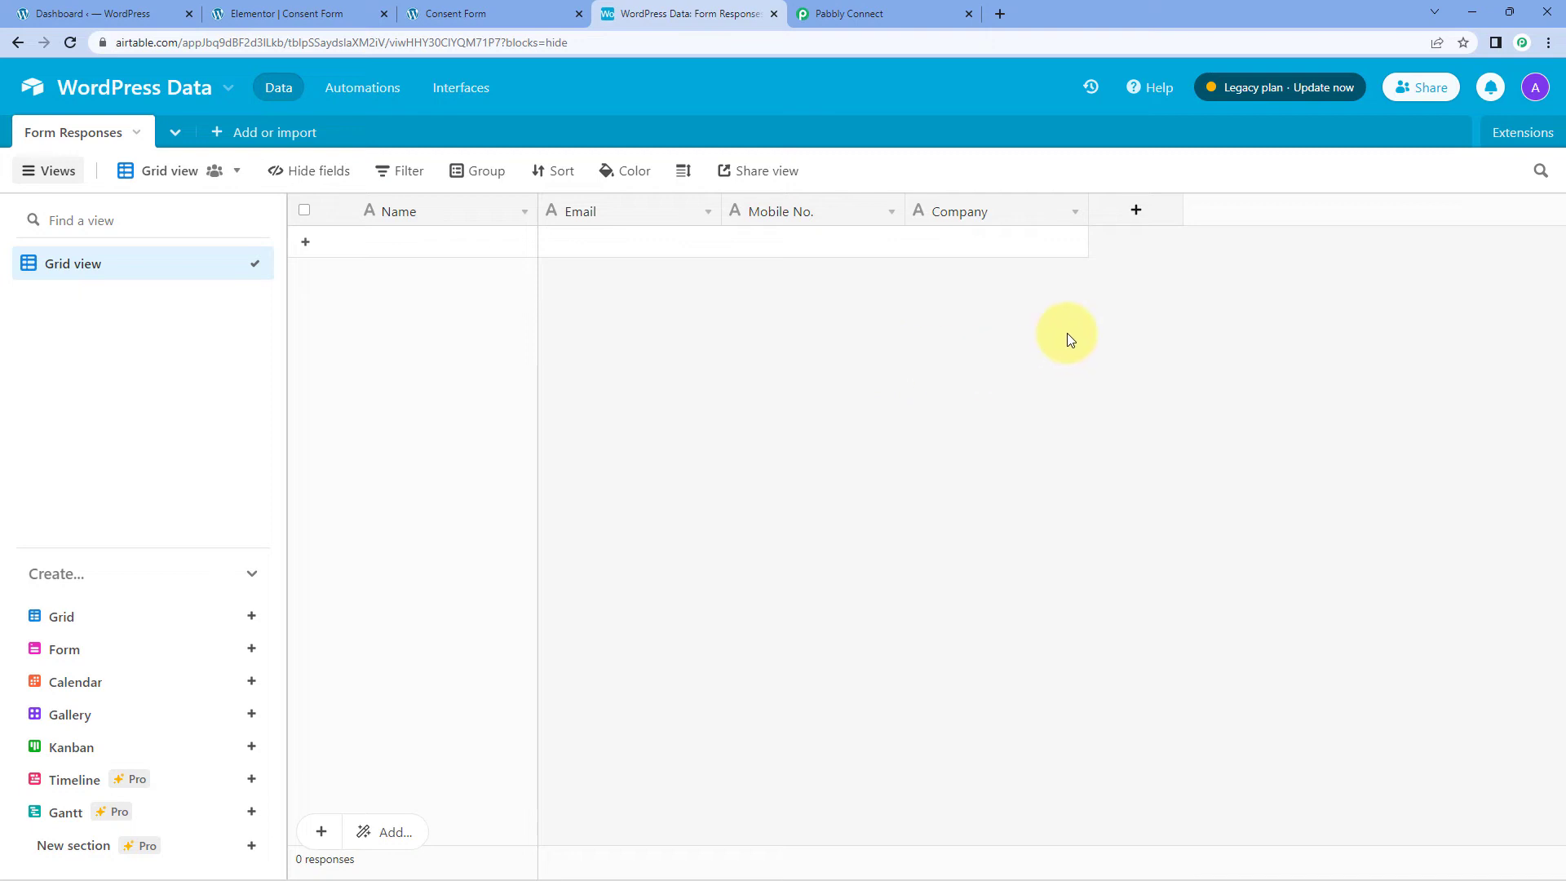
left_click(1538, 88)
left_click(1354, 194)
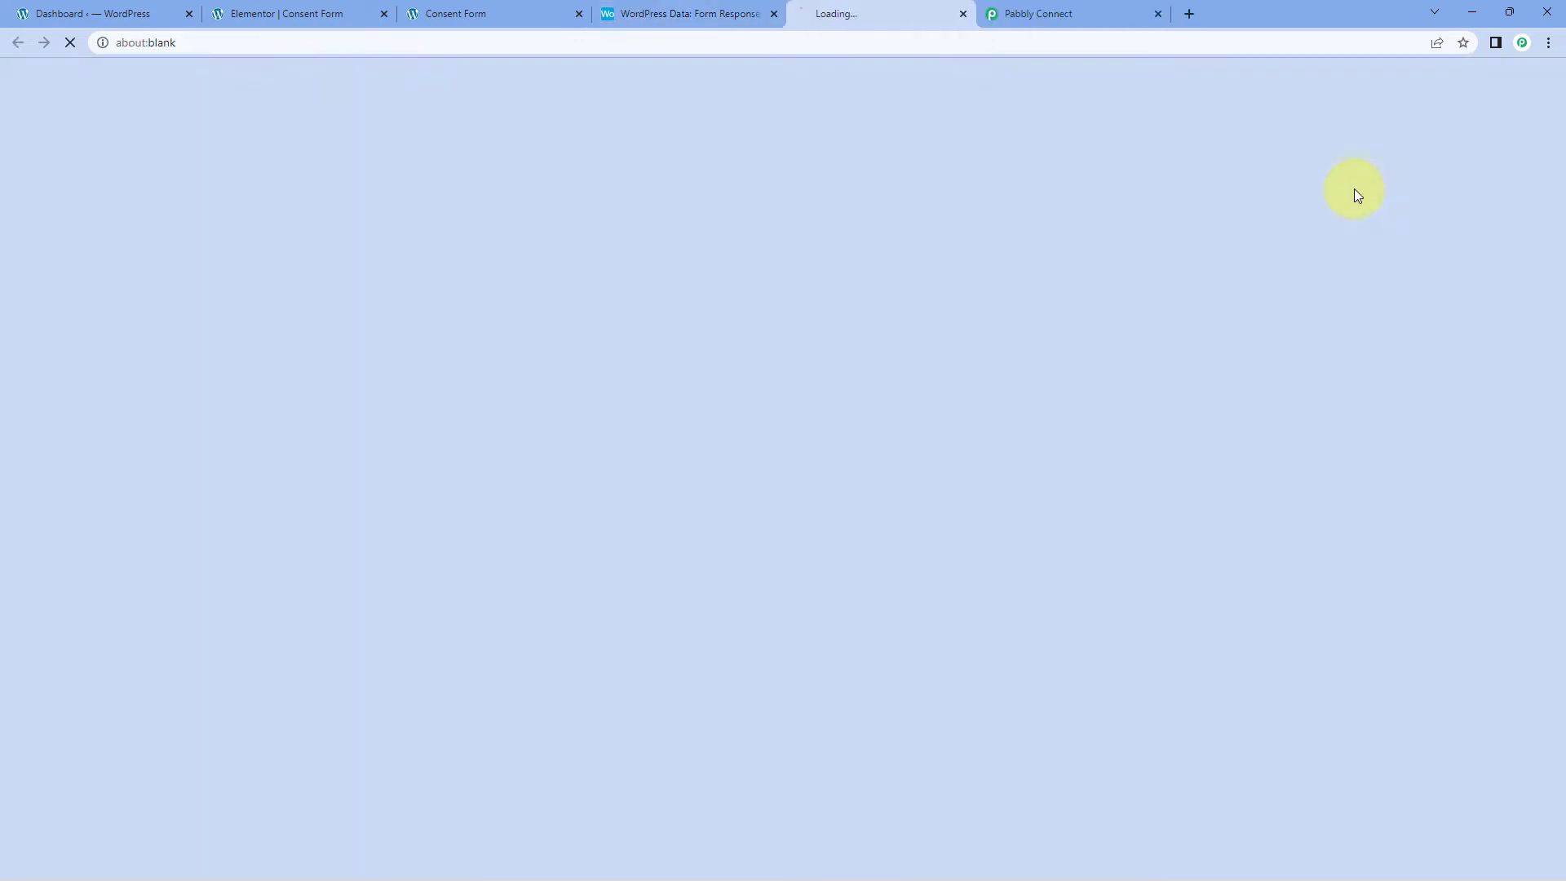
scroll(1015, 242, "down", 5)
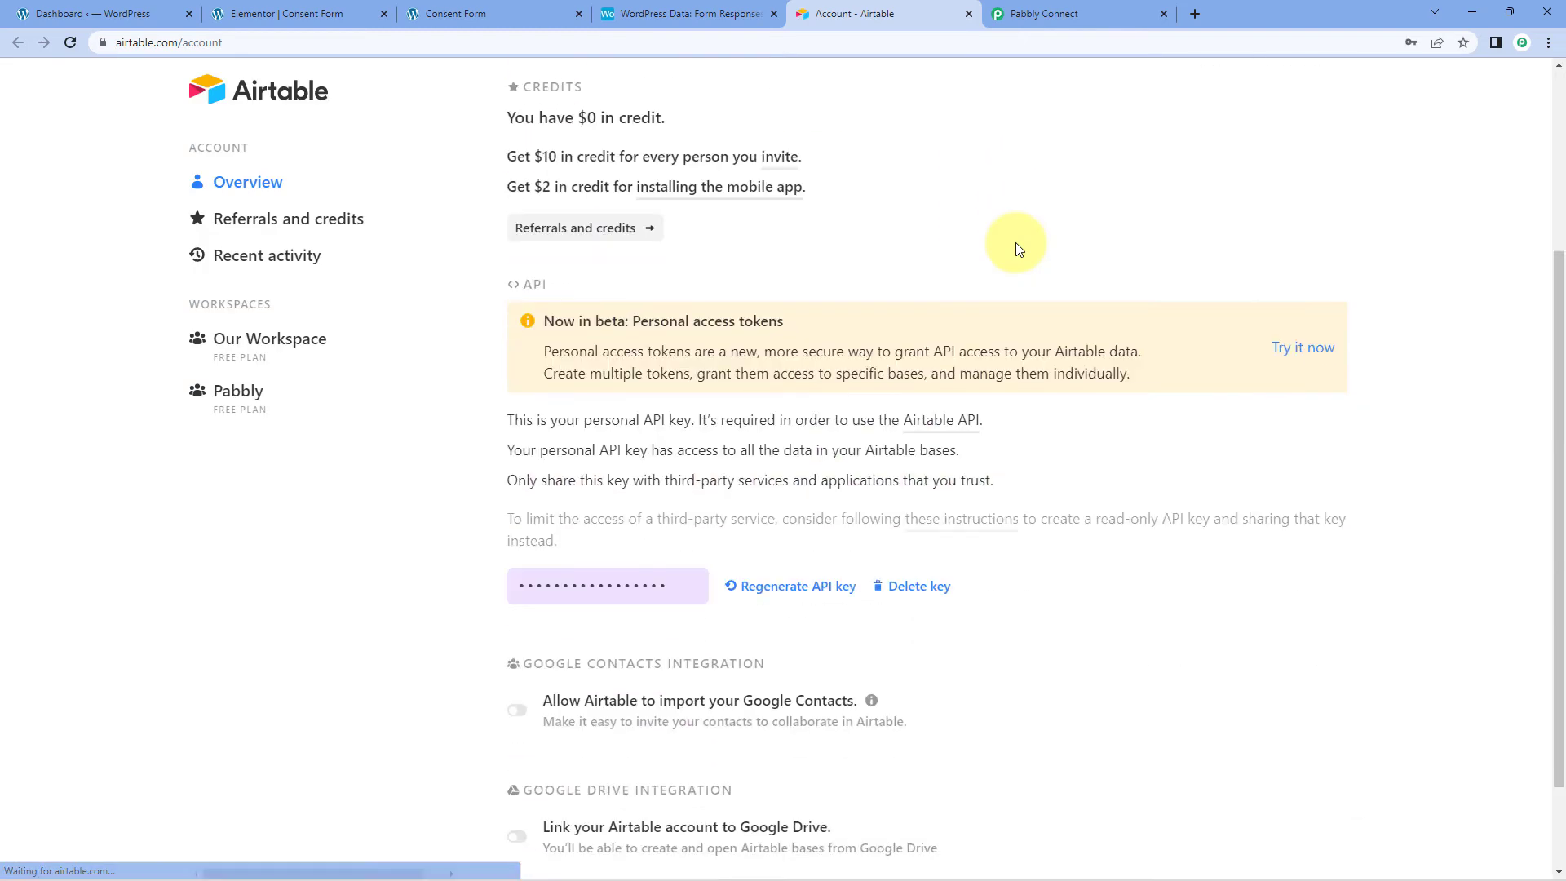
scroll(897, 159, "down", 1)
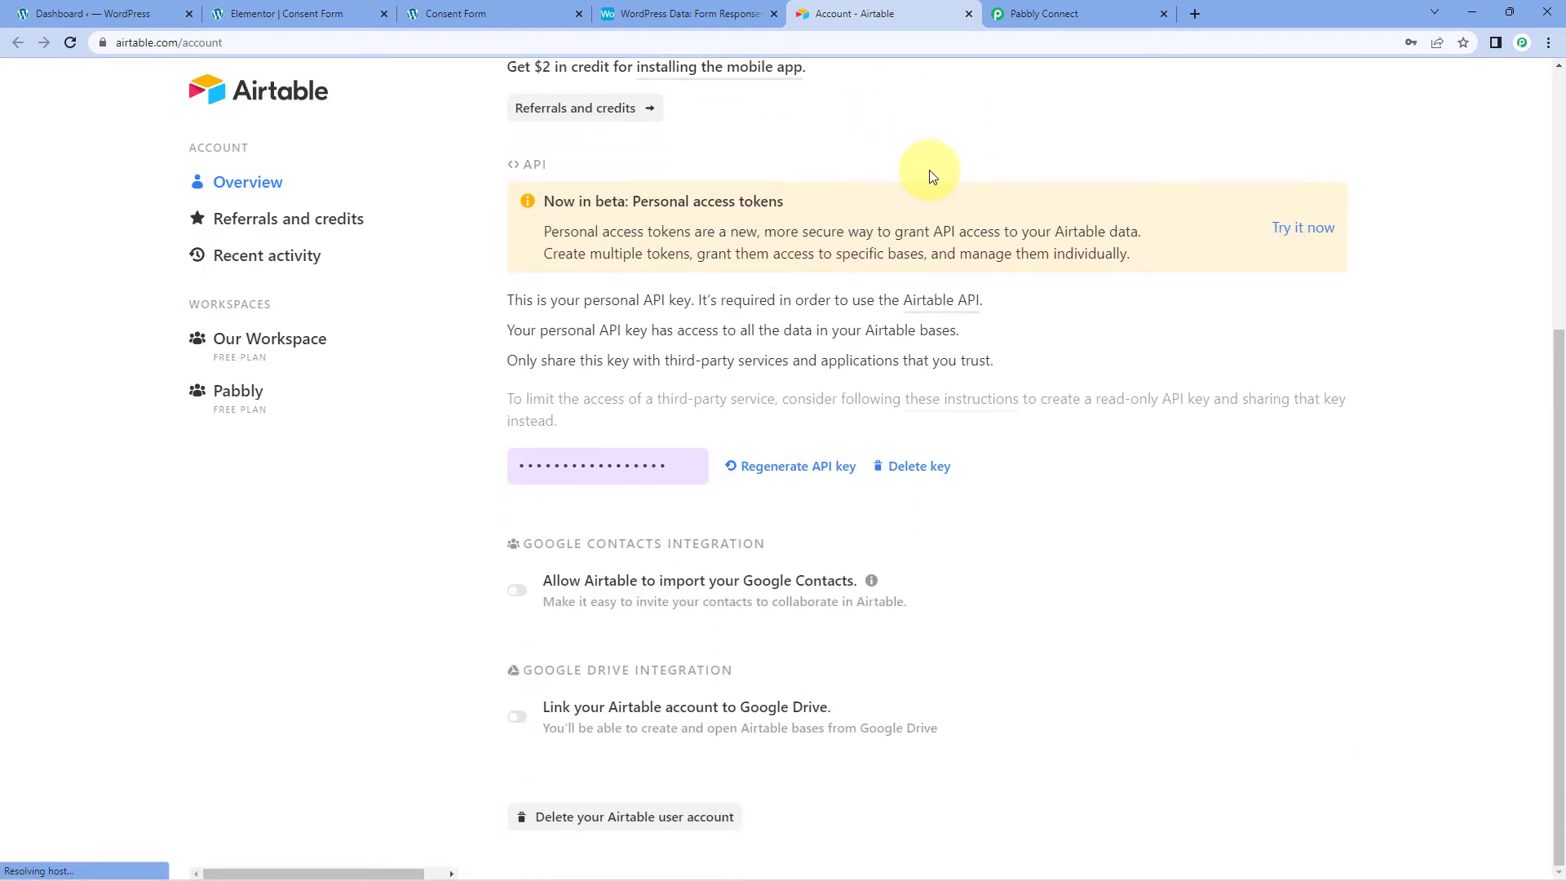
left_click(636, 466)
right_click(624, 465)
left_click(644, 481)
Step: Paste the Airtable API key into Pabbly's Token field and save the connection
left_click(1053, 13)
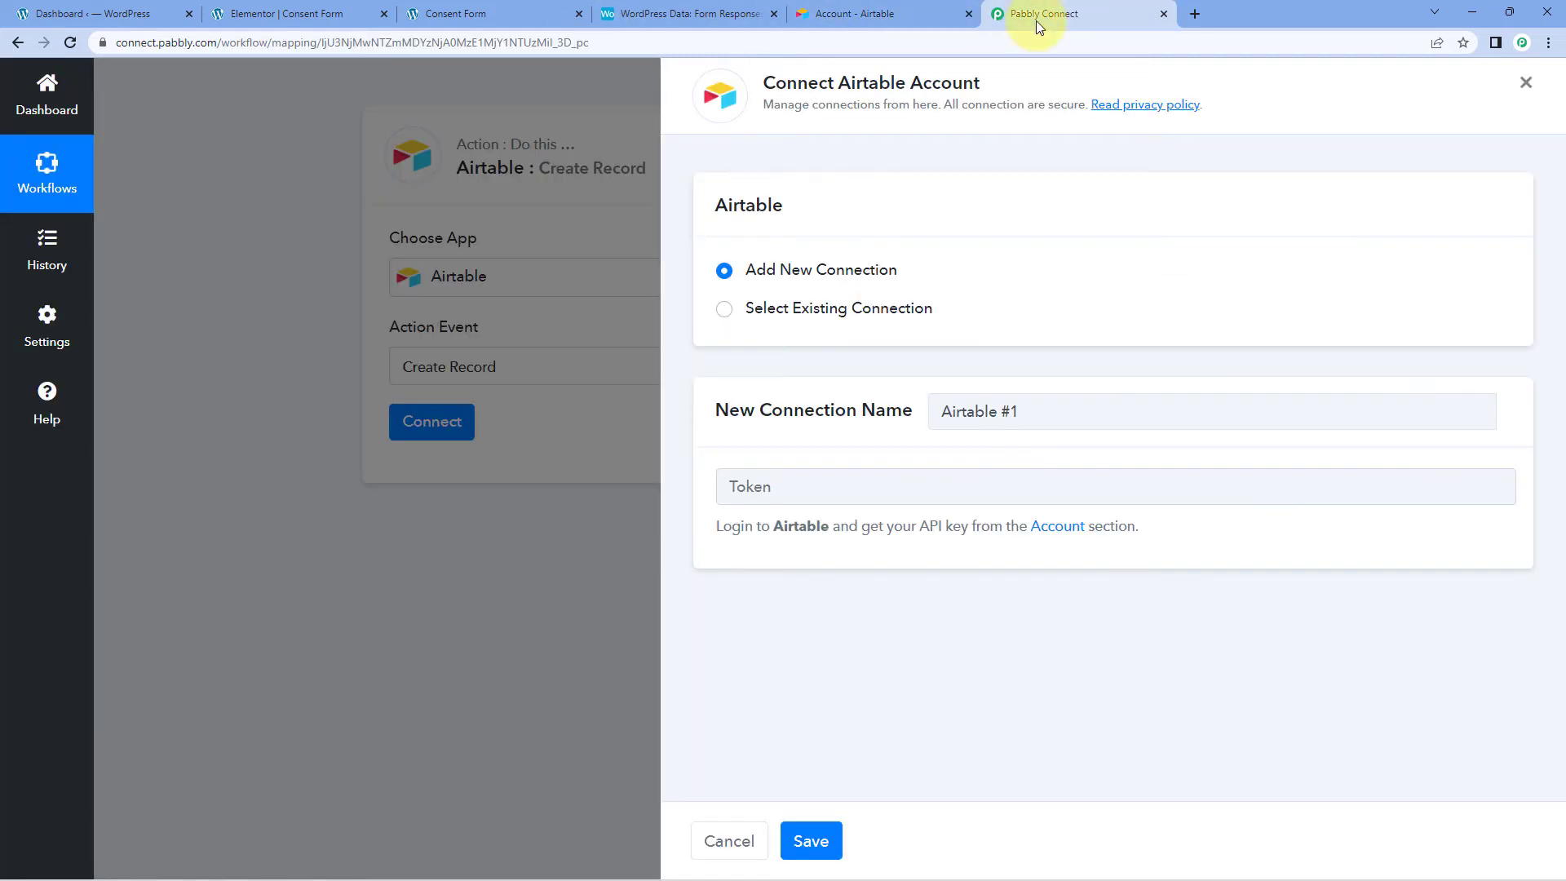
left_click(816, 493)
right_click(816, 494)
left_click(878, 619)
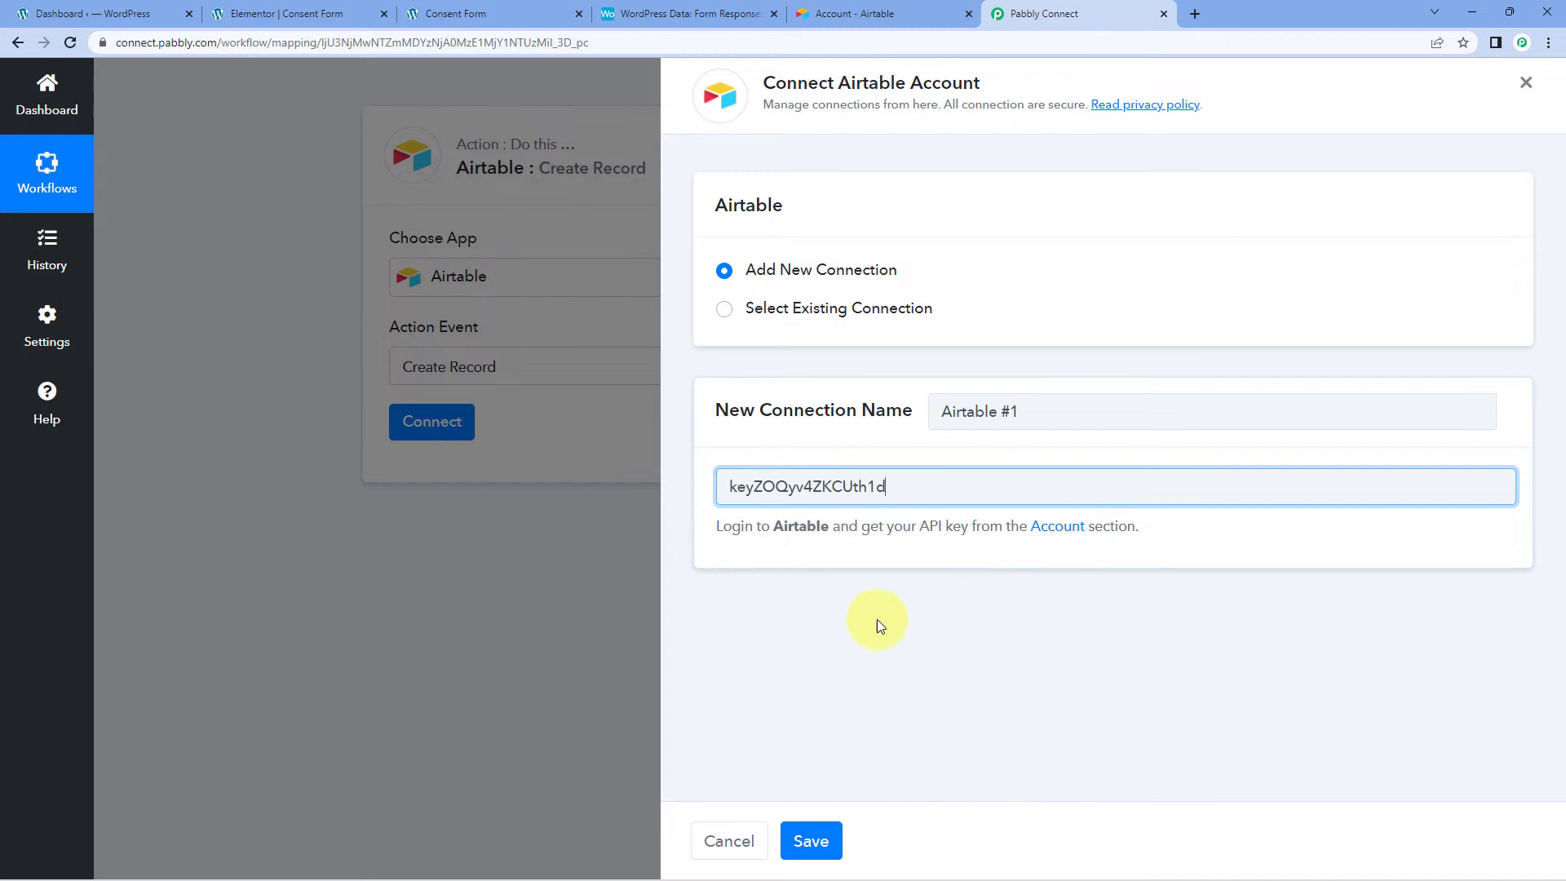
left_click(811, 841)
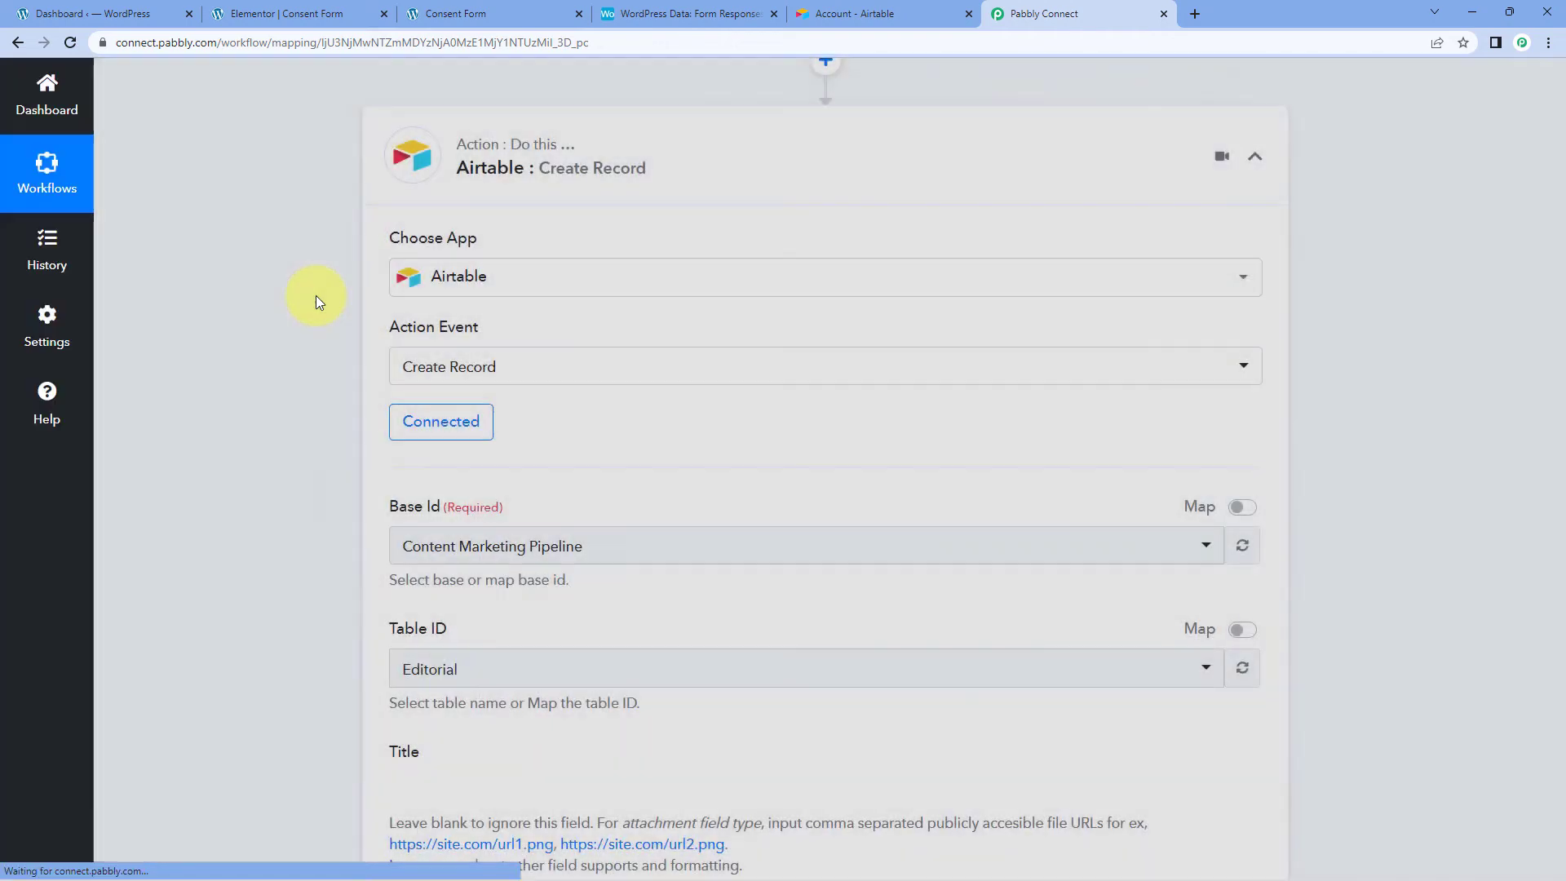
Step: Select WordPress Data as the Airtable base, checking its name in the Airtable tab
scroll(315, 296, "down", 3)
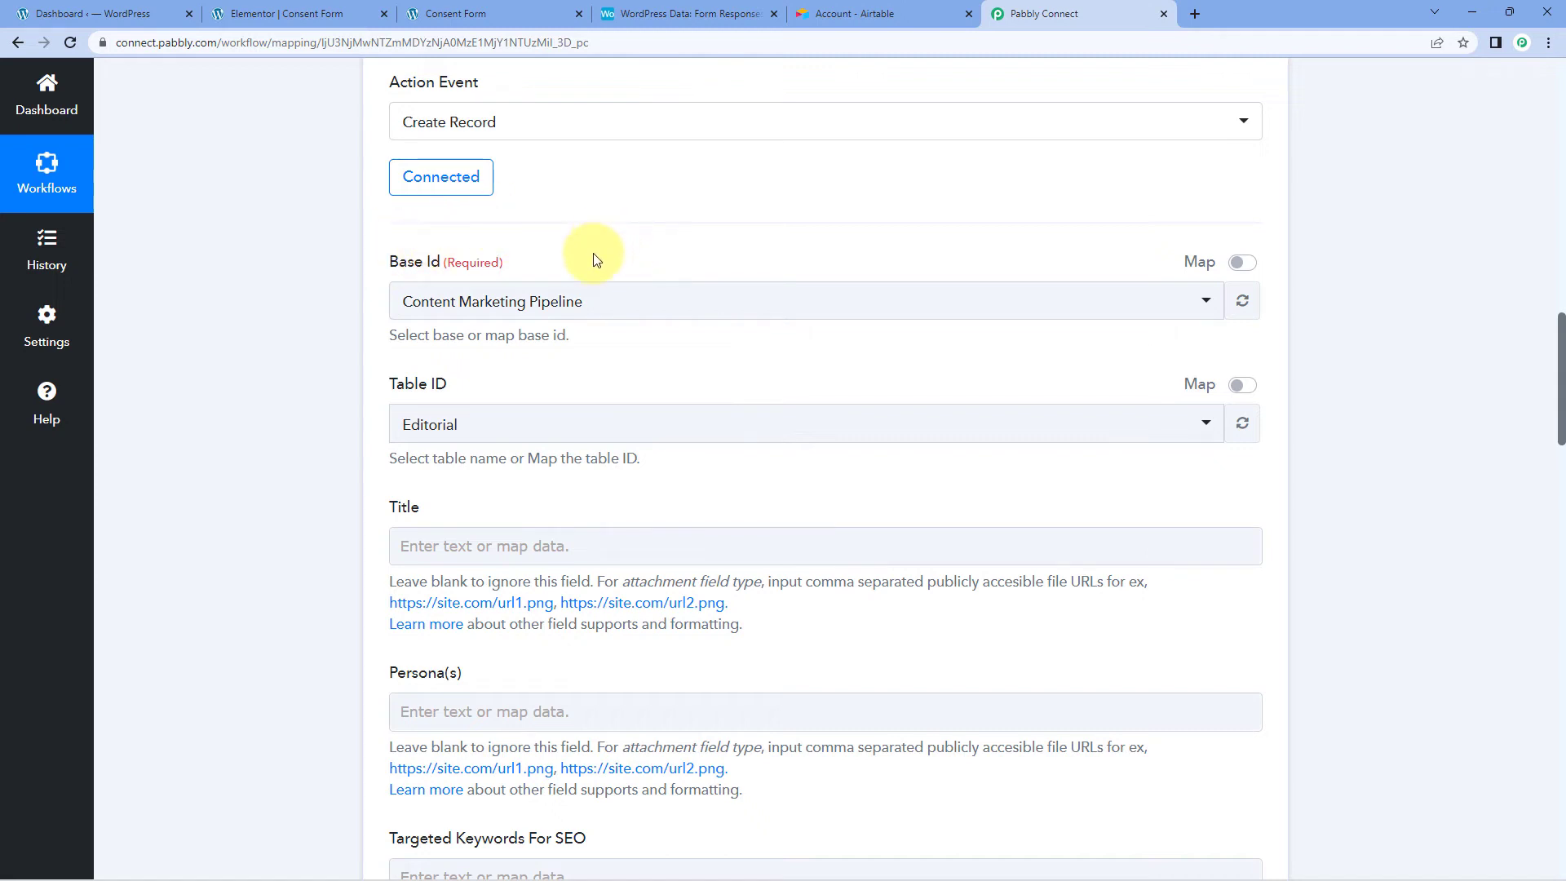
left_click(622, 305)
scroll(321, 336, "down", 1)
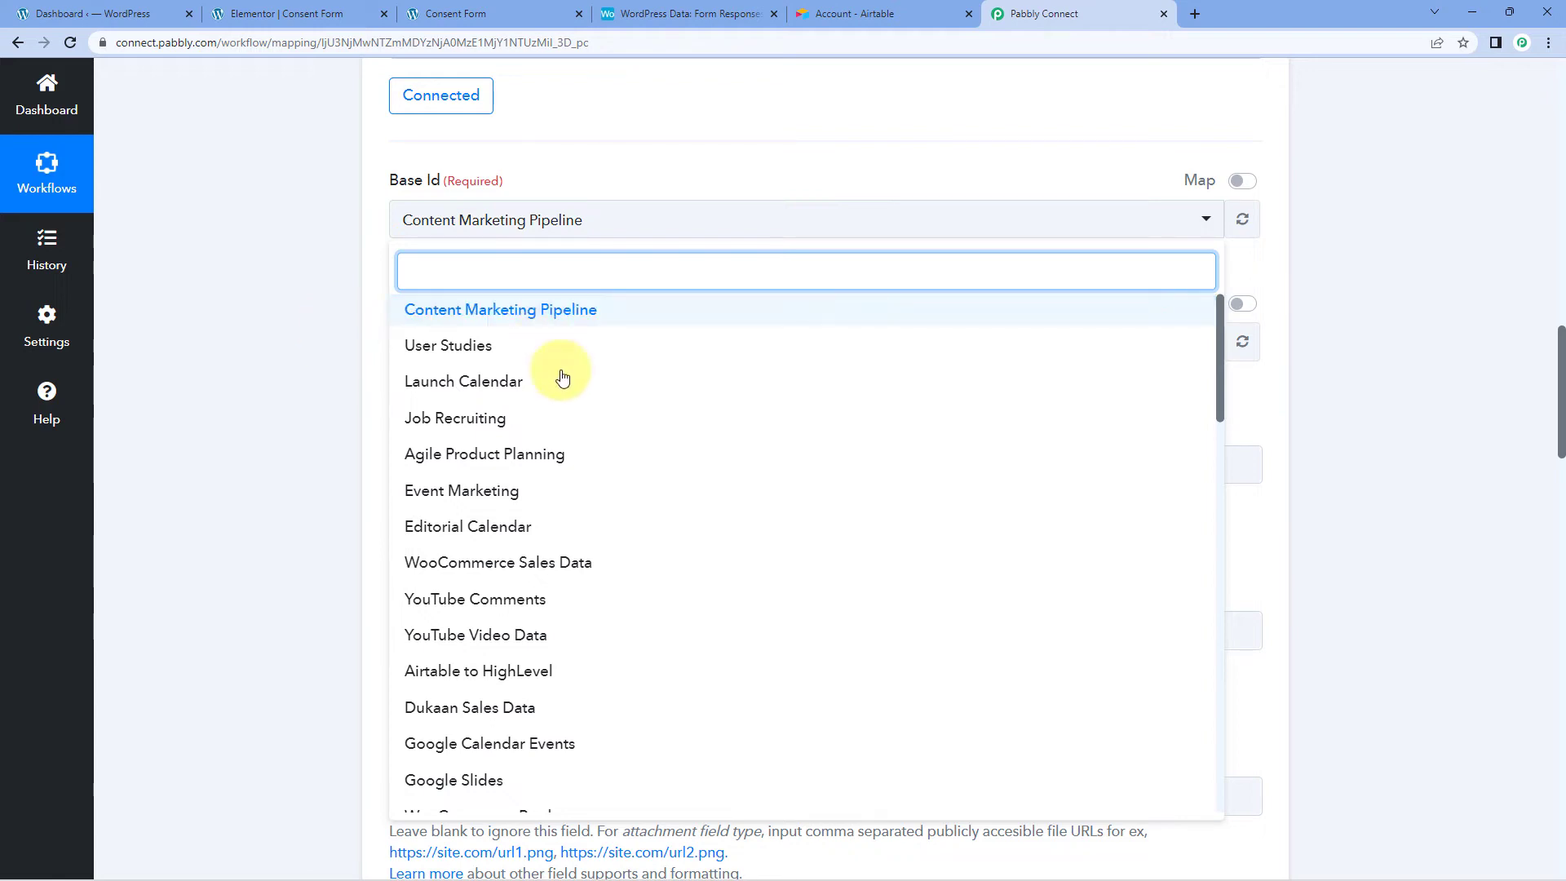
scroll(576, 399, "down", 5)
scroll(577, 401, "up", 5)
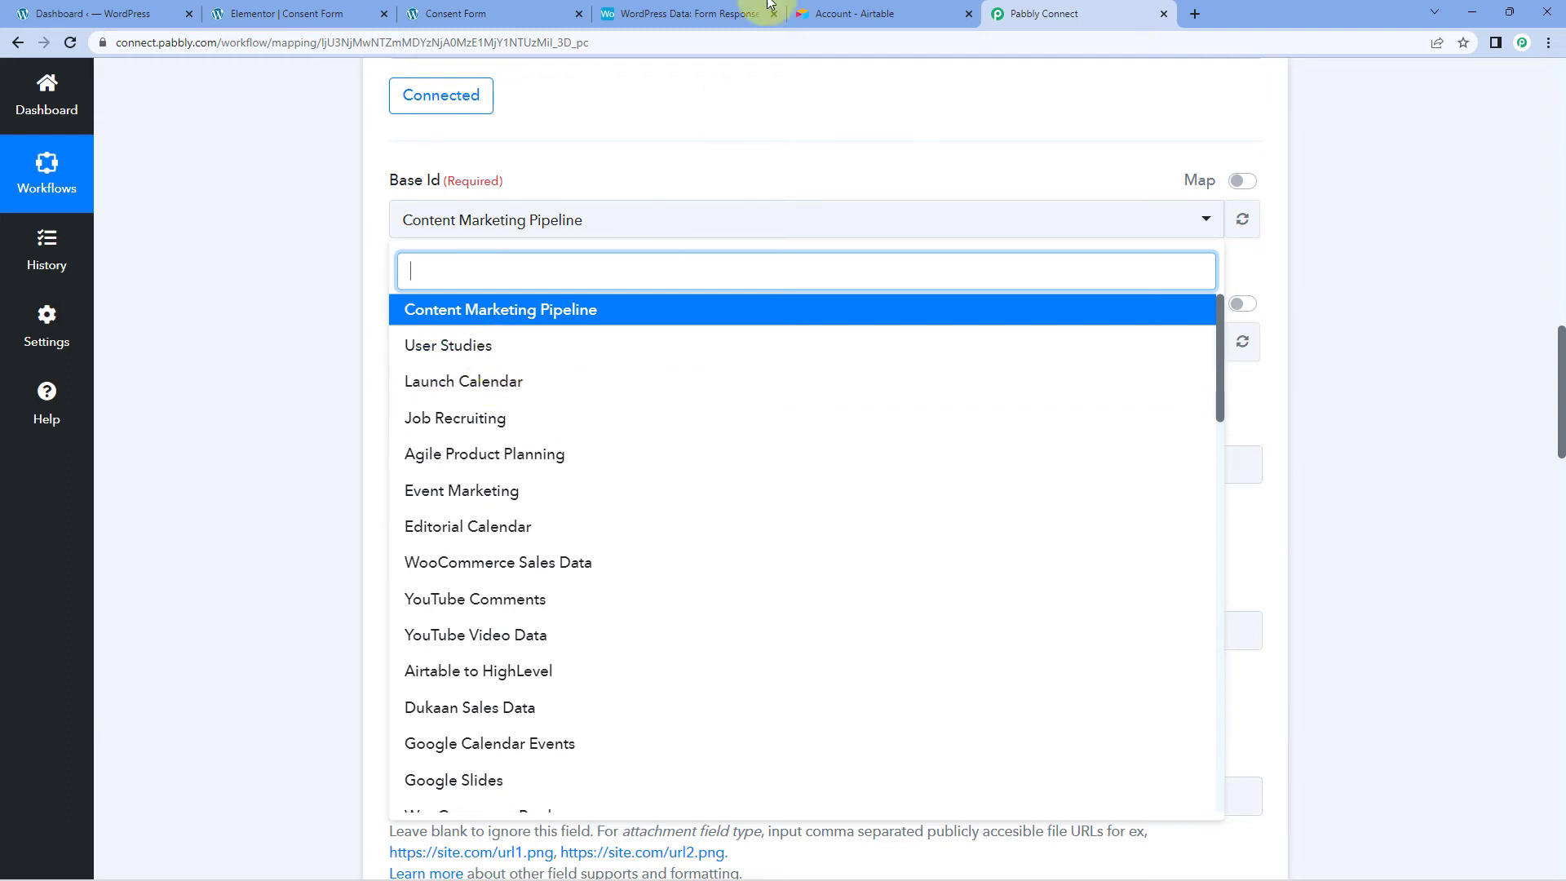
left_click(691, 14)
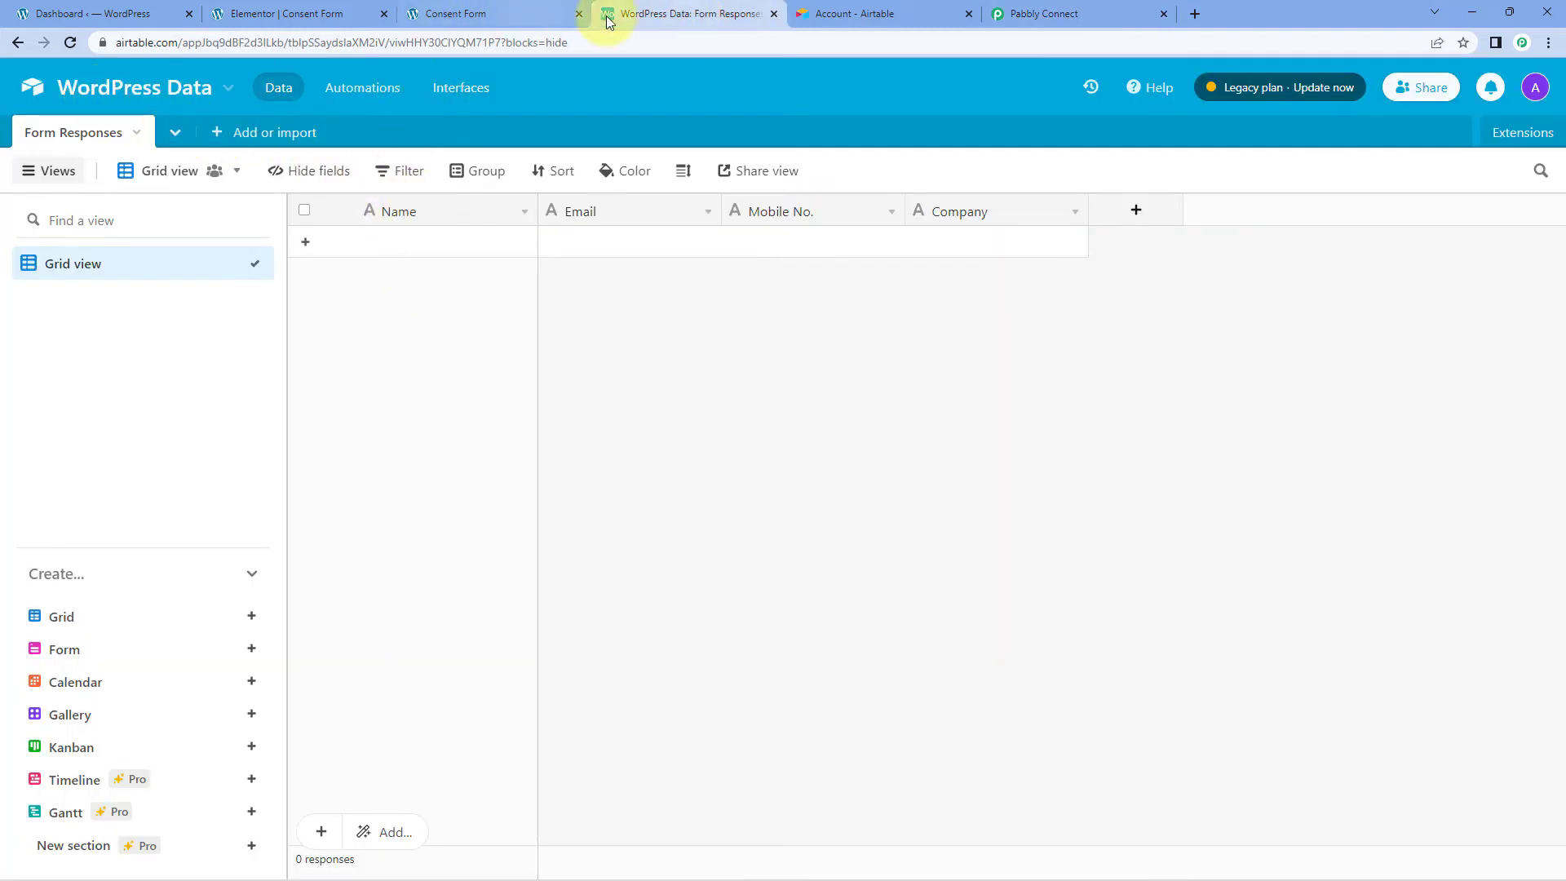
left_click(999, 13)
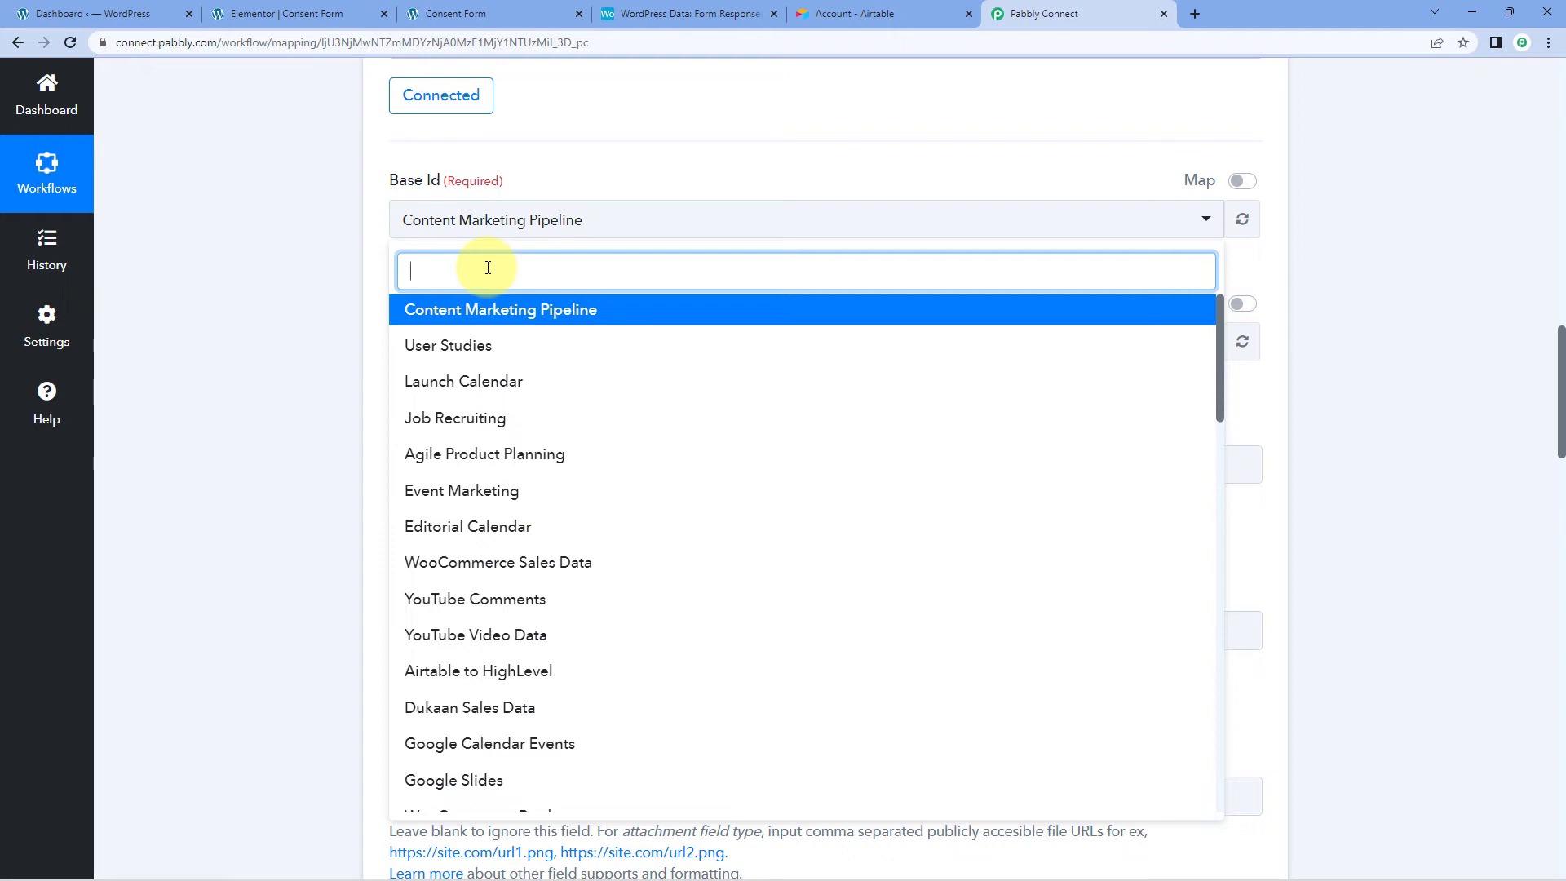
type("Word")
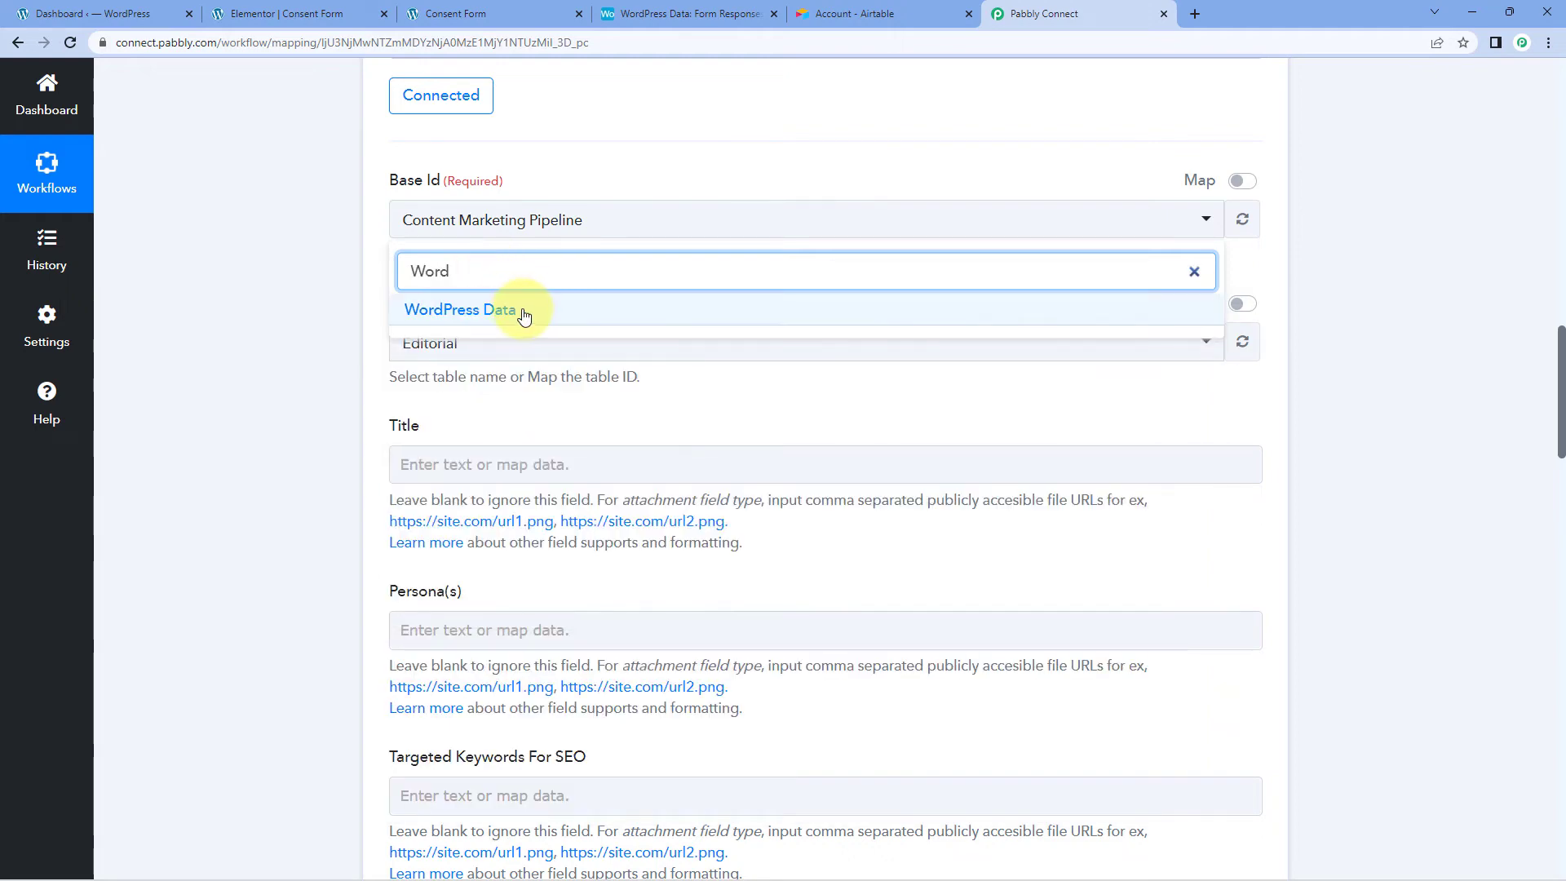
left_click(526, 317)
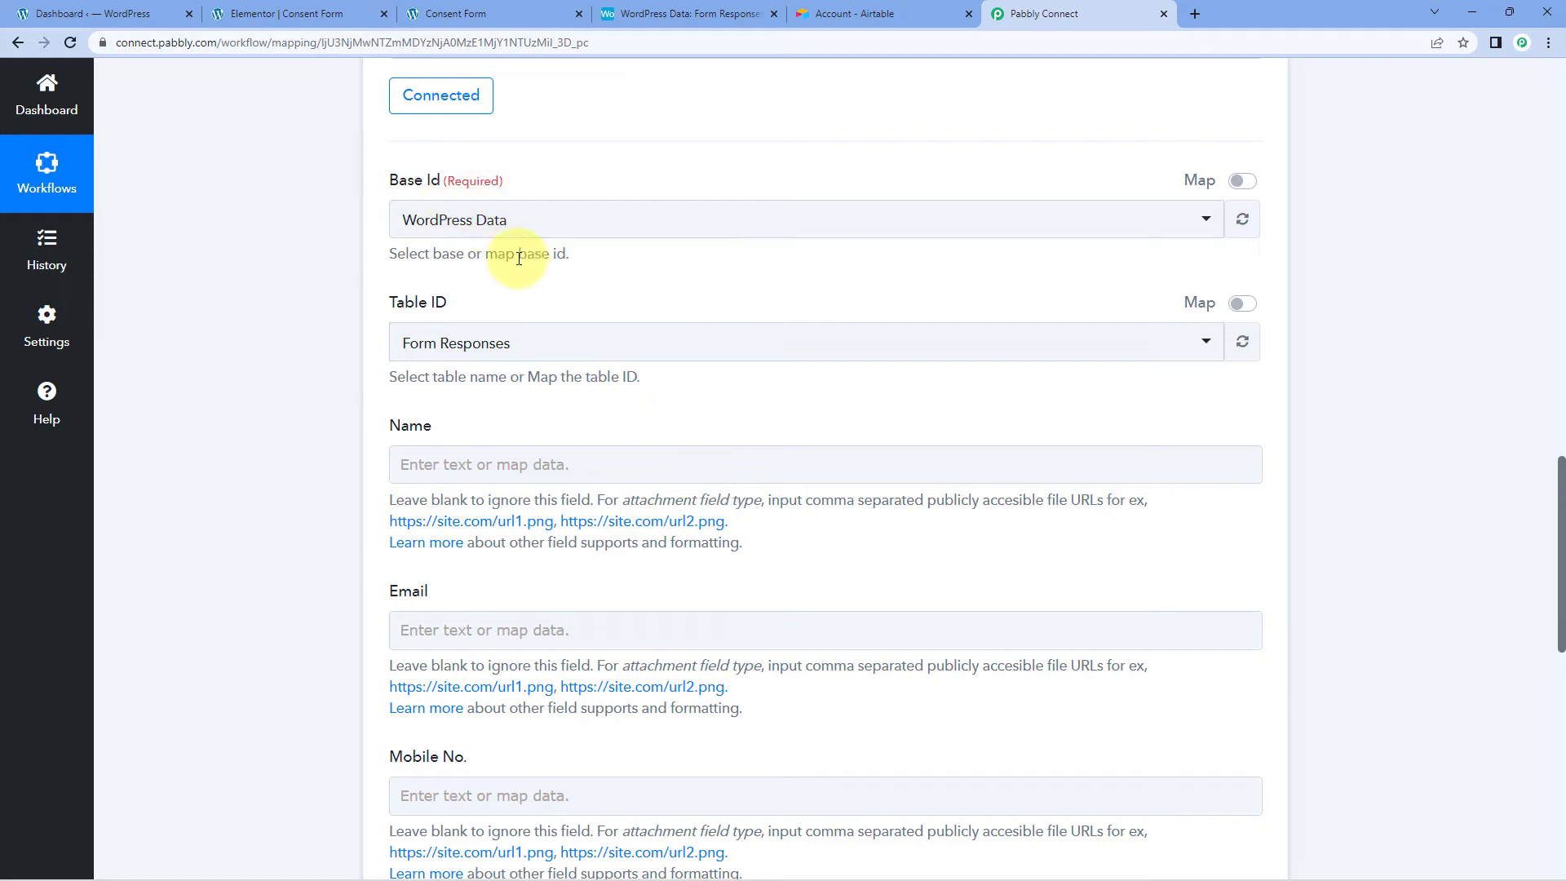
Step: Choose Form Responses as the table after viewing it in Airtable
left_click(822, 7)
left_click(689, 13)
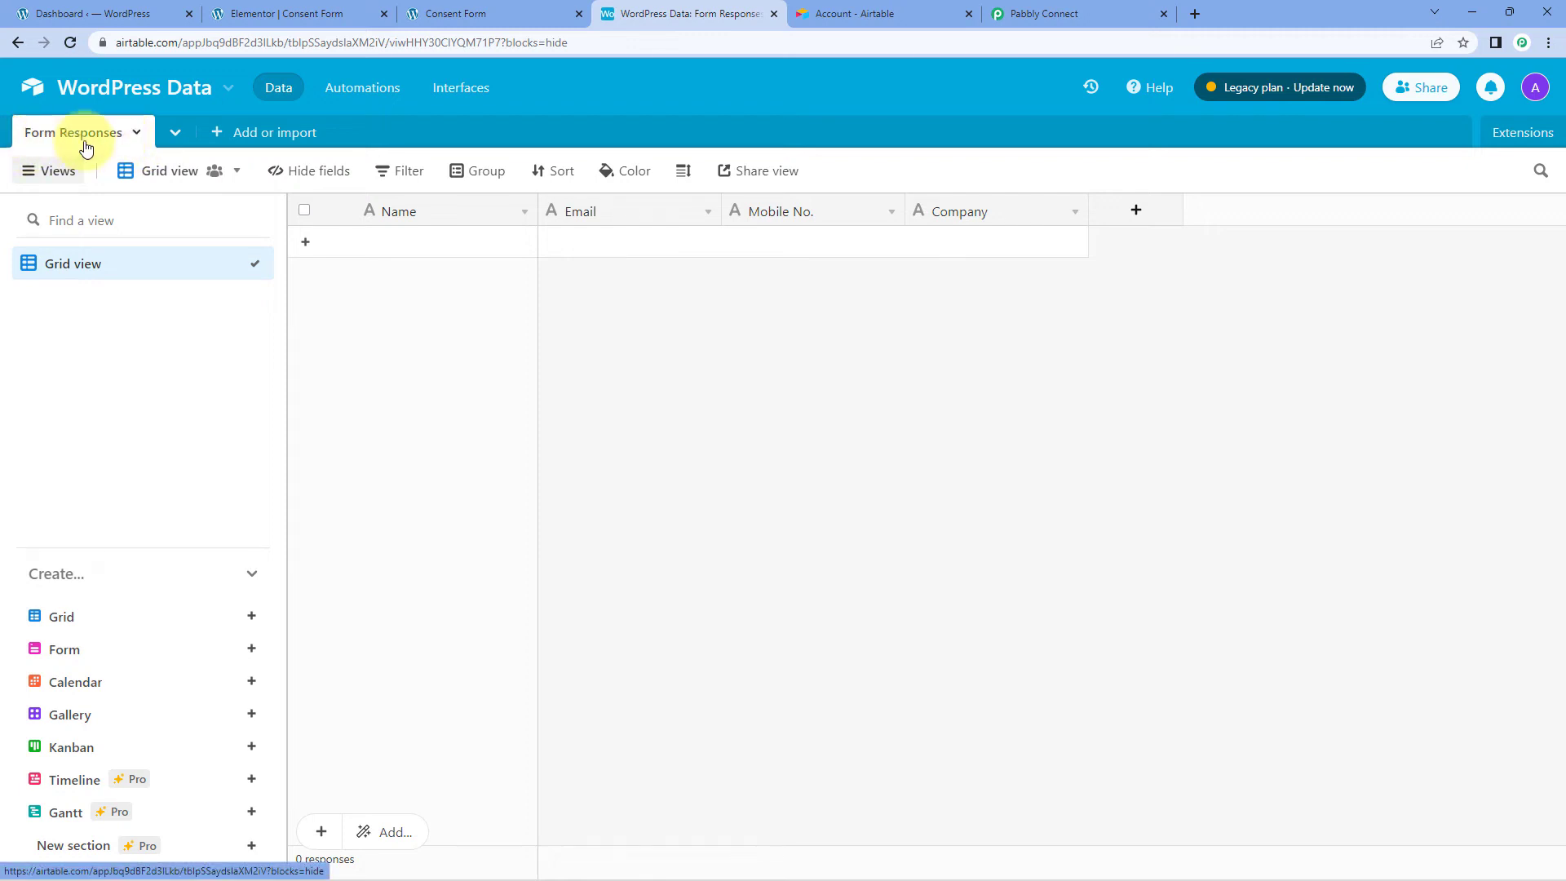
left_click(1048, 13)
left_click(440, 342)
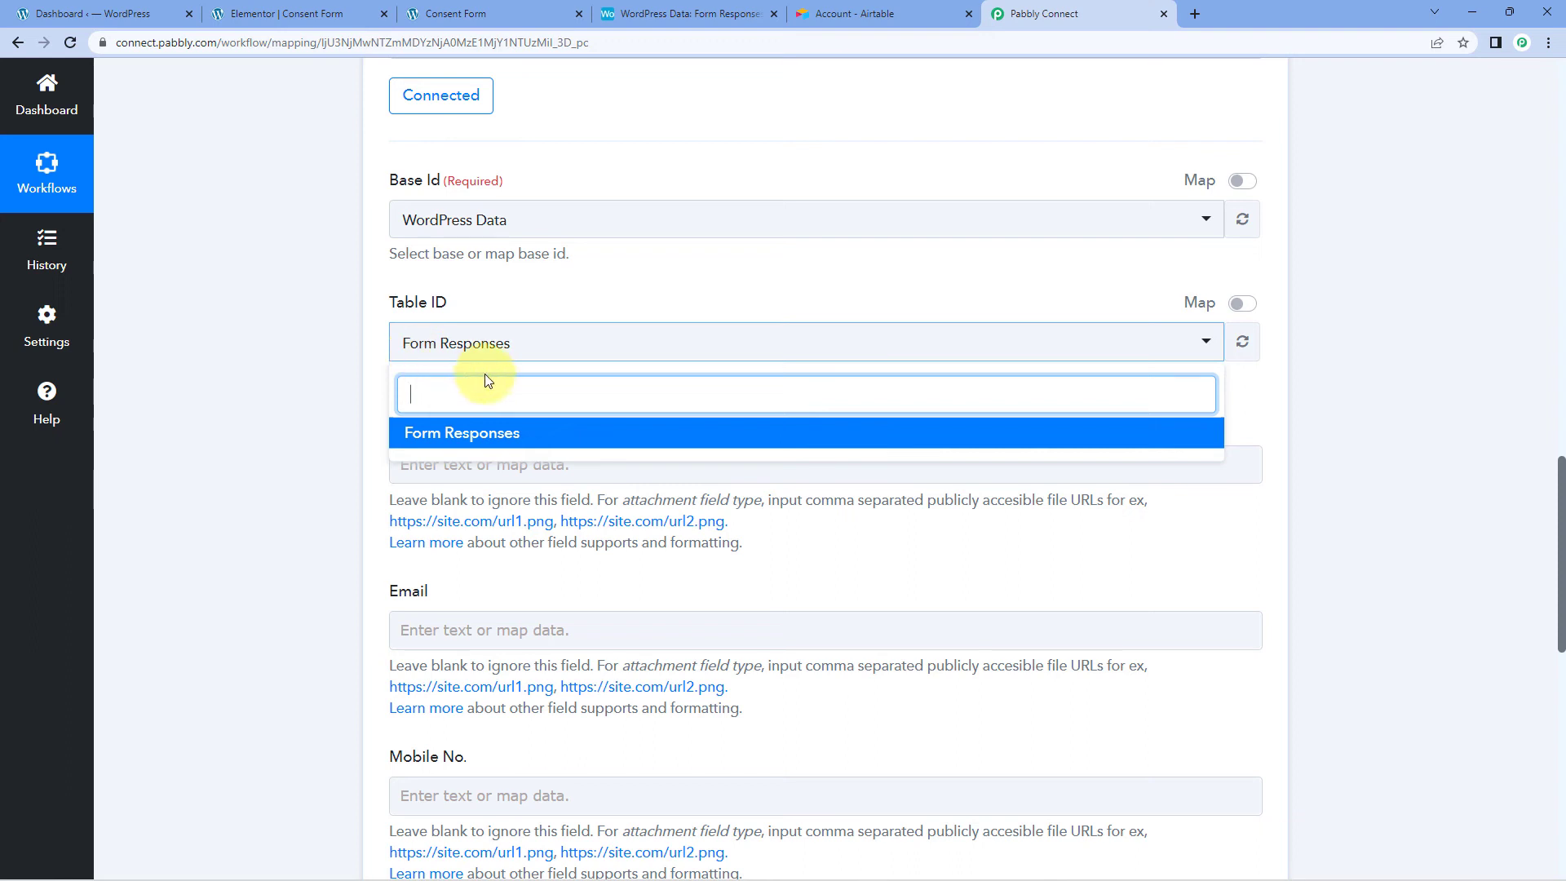
left_click(425, 435)
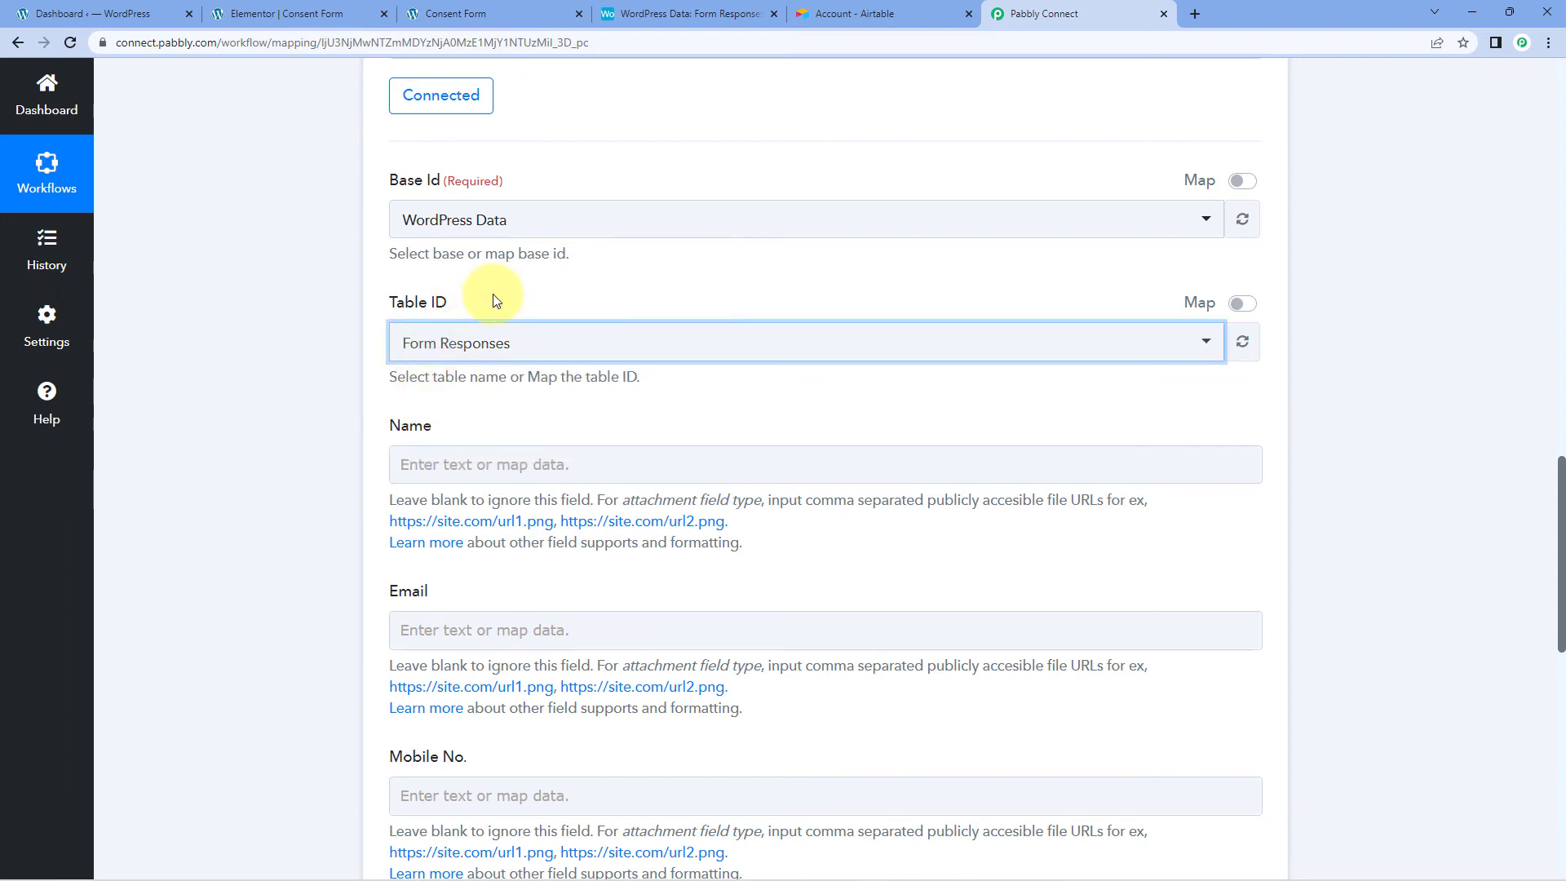
Step: Review the Form Responses table columns in Airtable before mapping
scroll(493, 299, "down", 3)
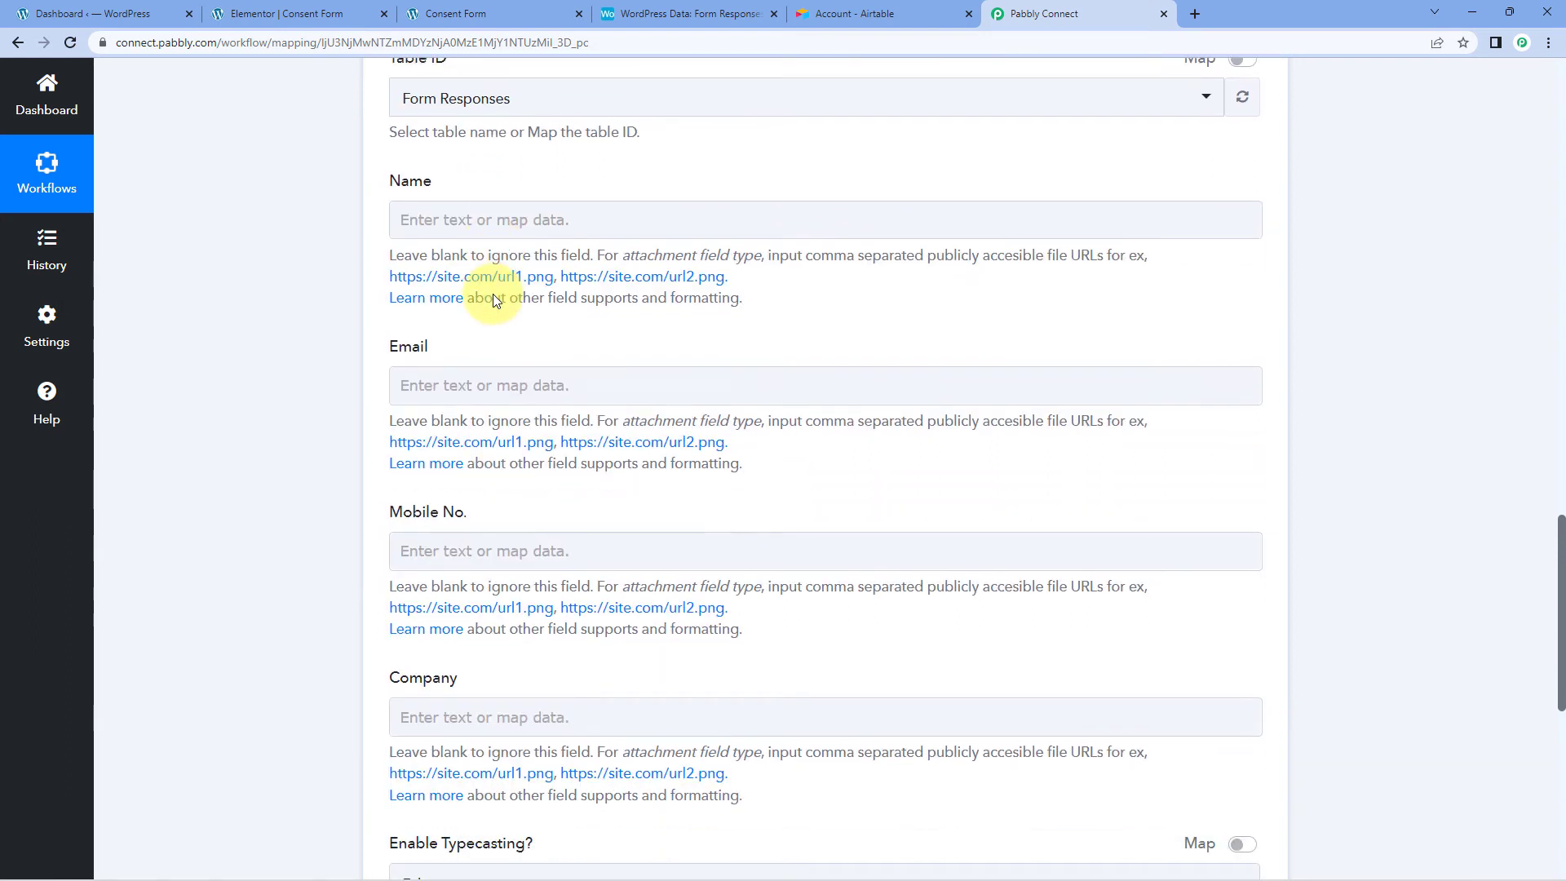
scroll(493, 298, "down", 1)
scroll(493, 298, "up", 1)
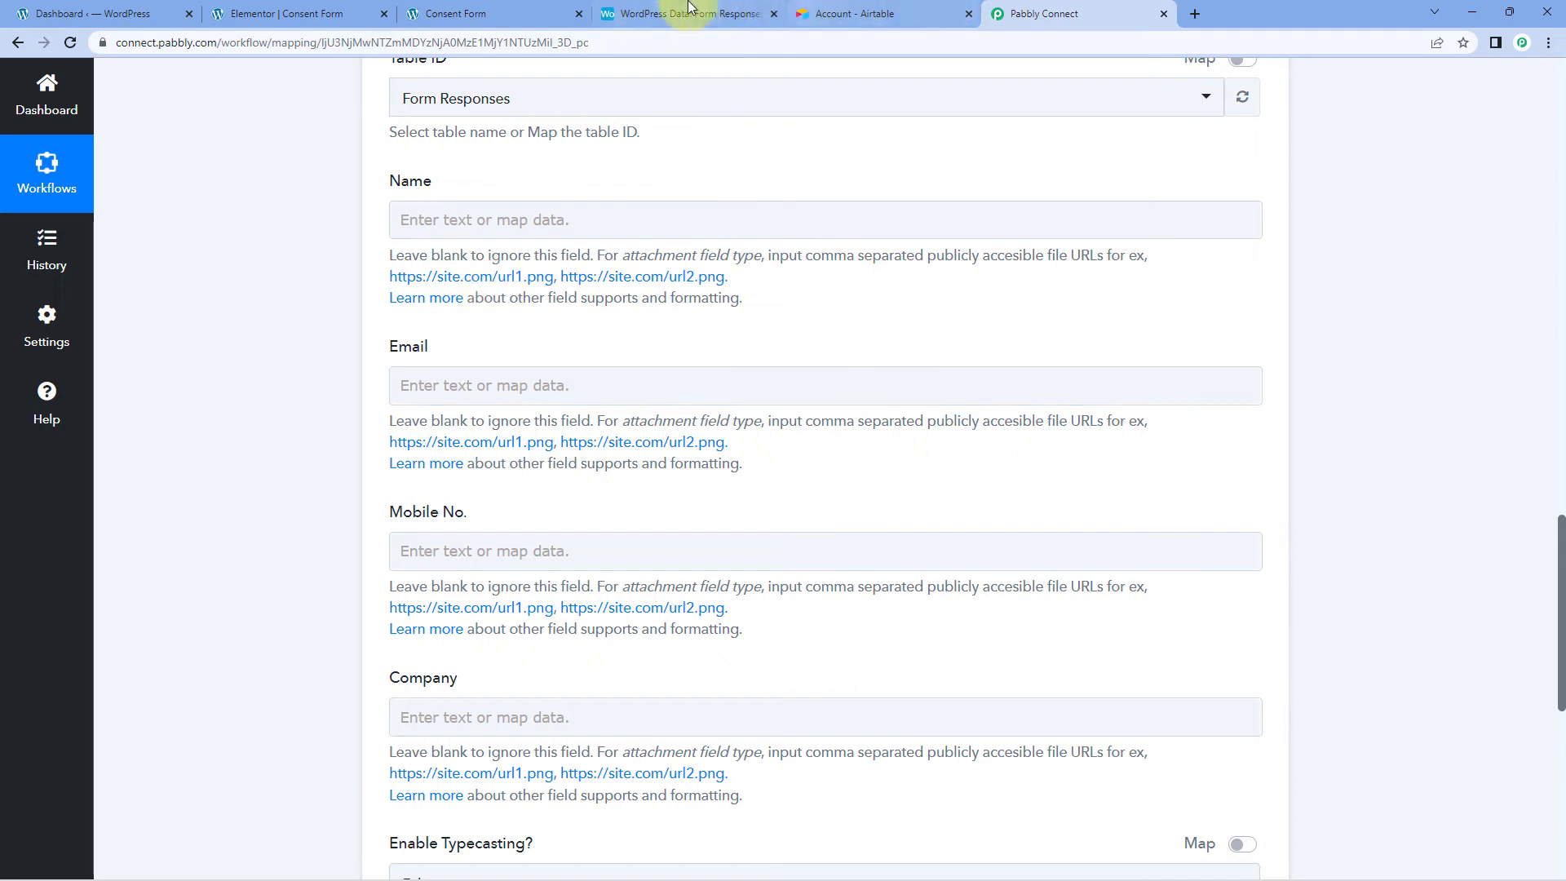
left_click(695, 10)
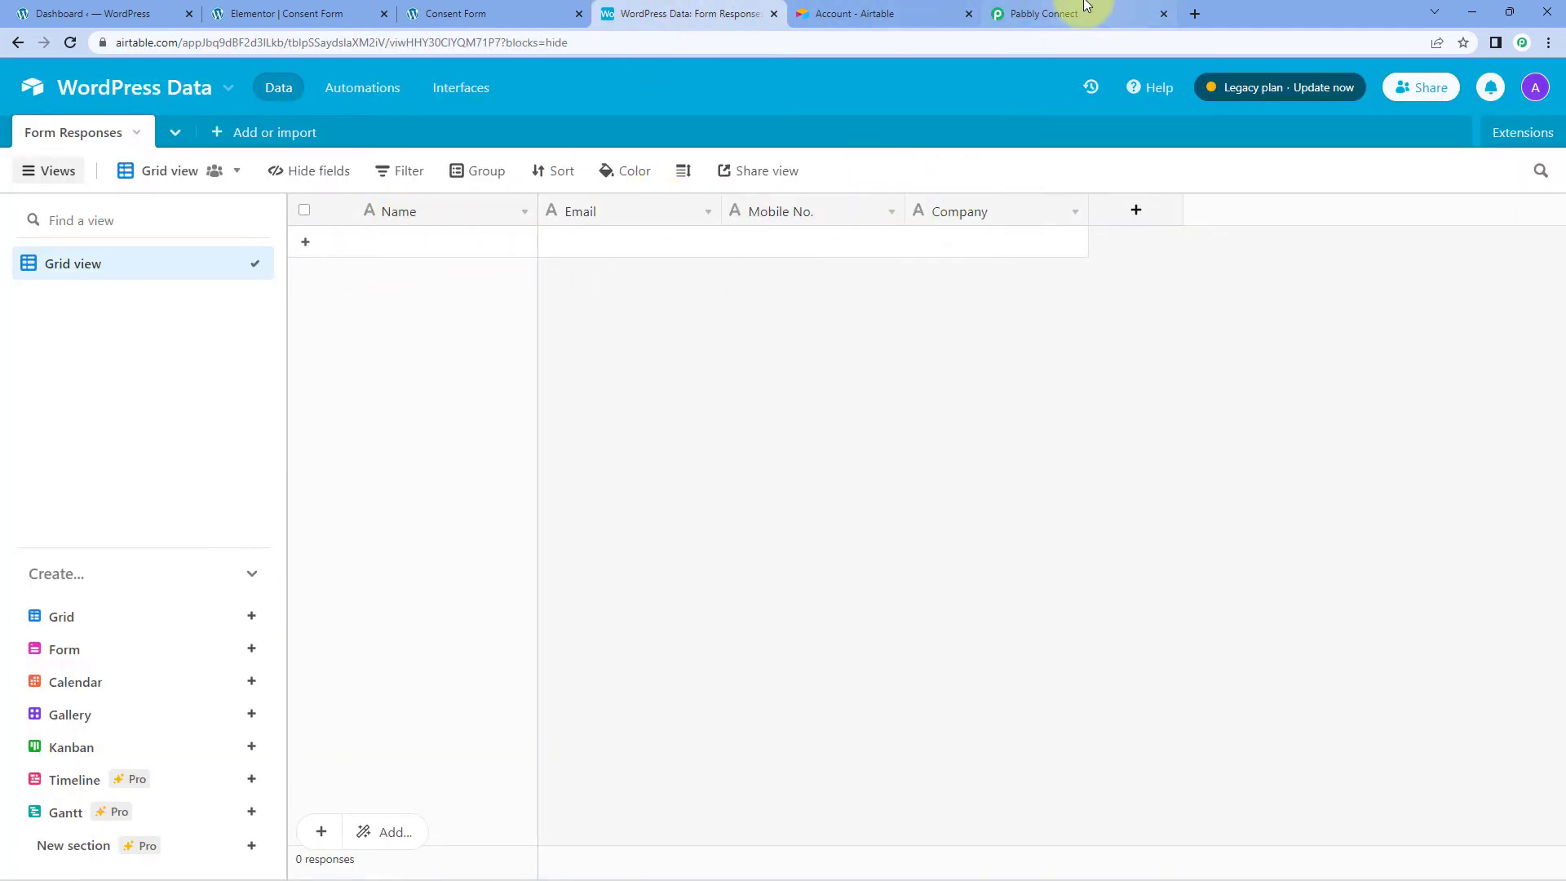
left_click(1060, 13)
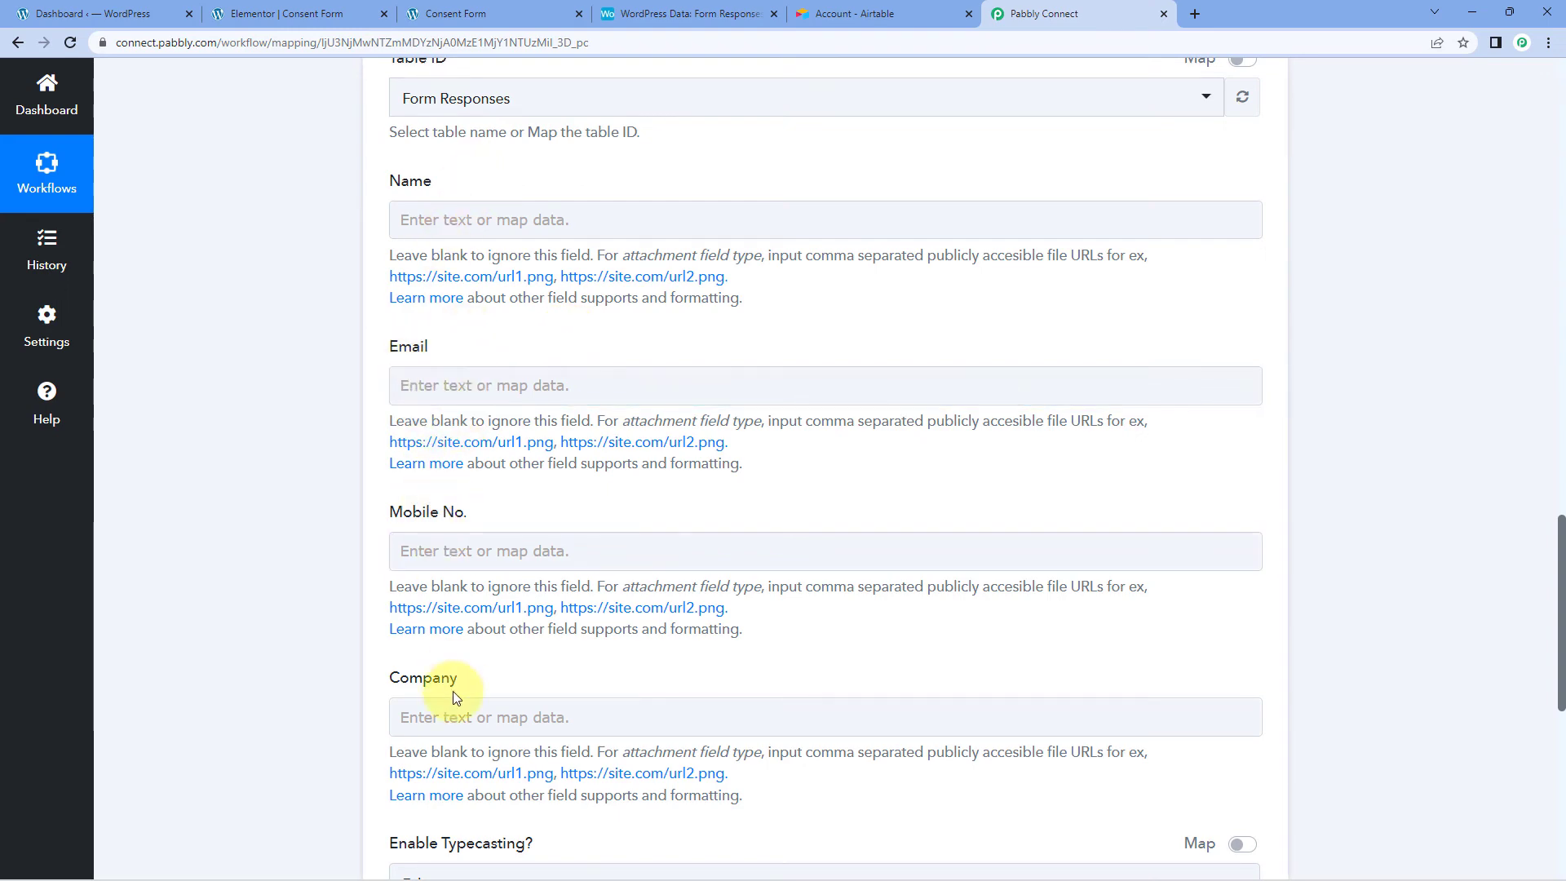
scroll(747, 423, "up", 2)
scroll(746, 423, "up", 13)
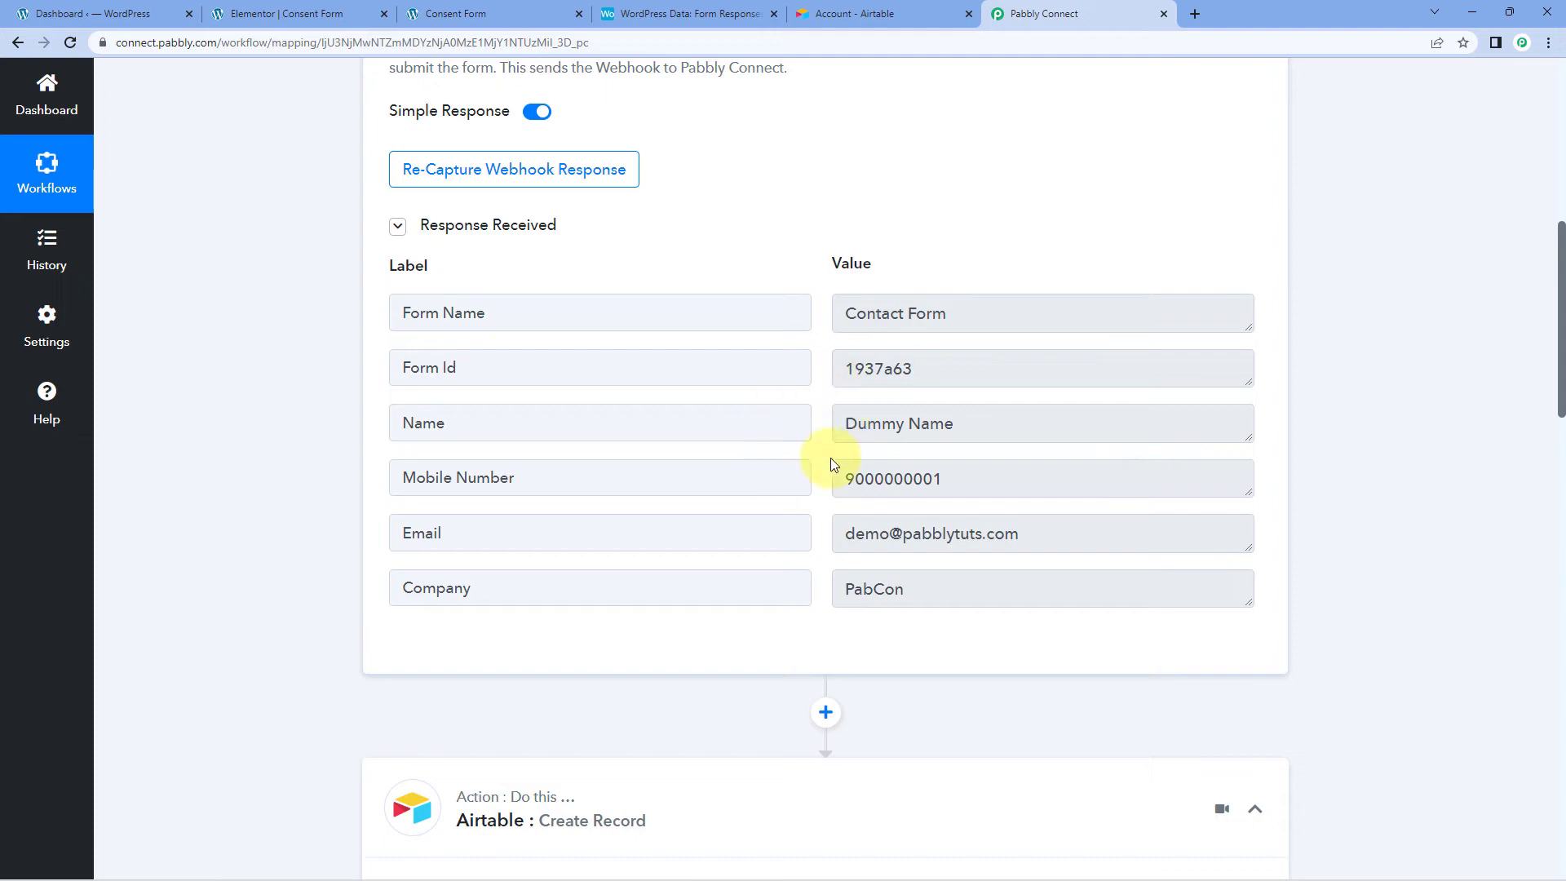
left_click_drag(841, 427, 979, 433)
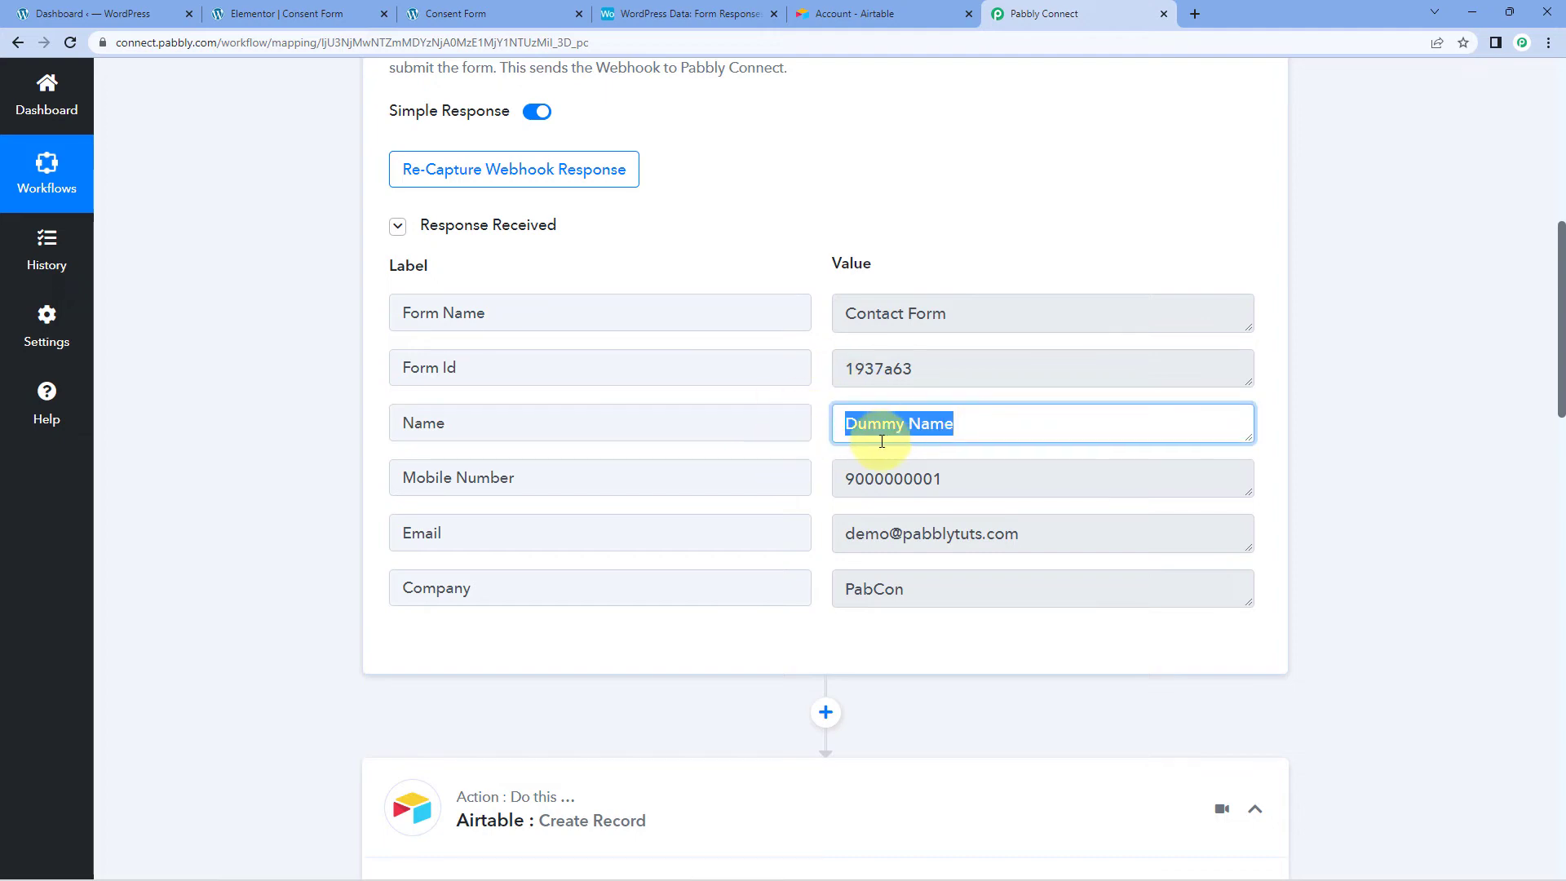
scroll(688, 489, "down", 6)
scroll(392, 525, "down", 9)
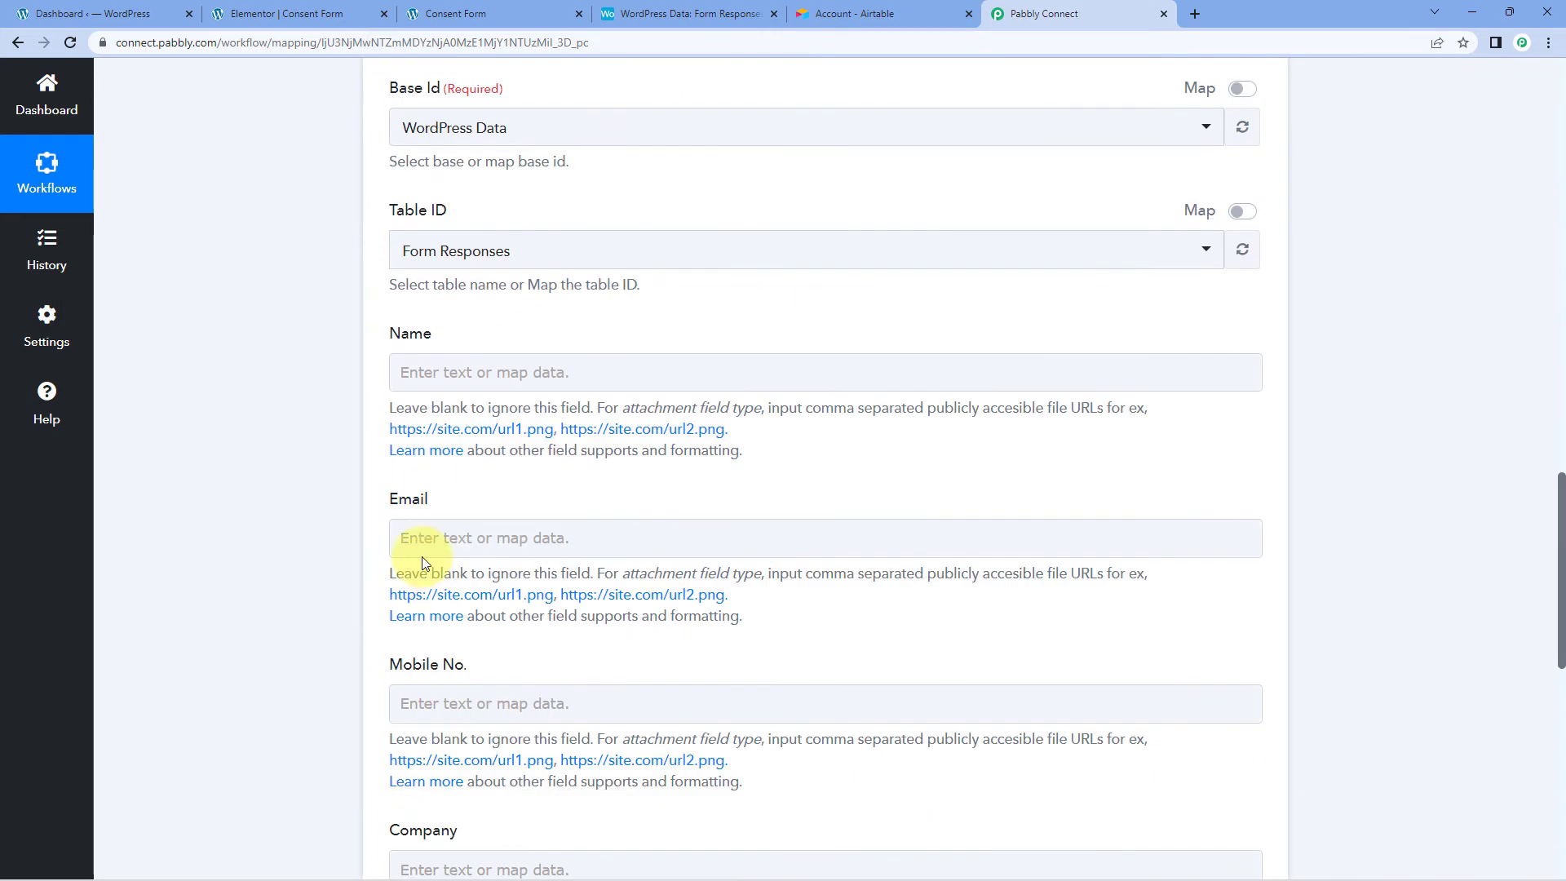
Step: Map the Elementor submission's Name and Email values into the Airtable Name and Email fields
left_click(450, 384)
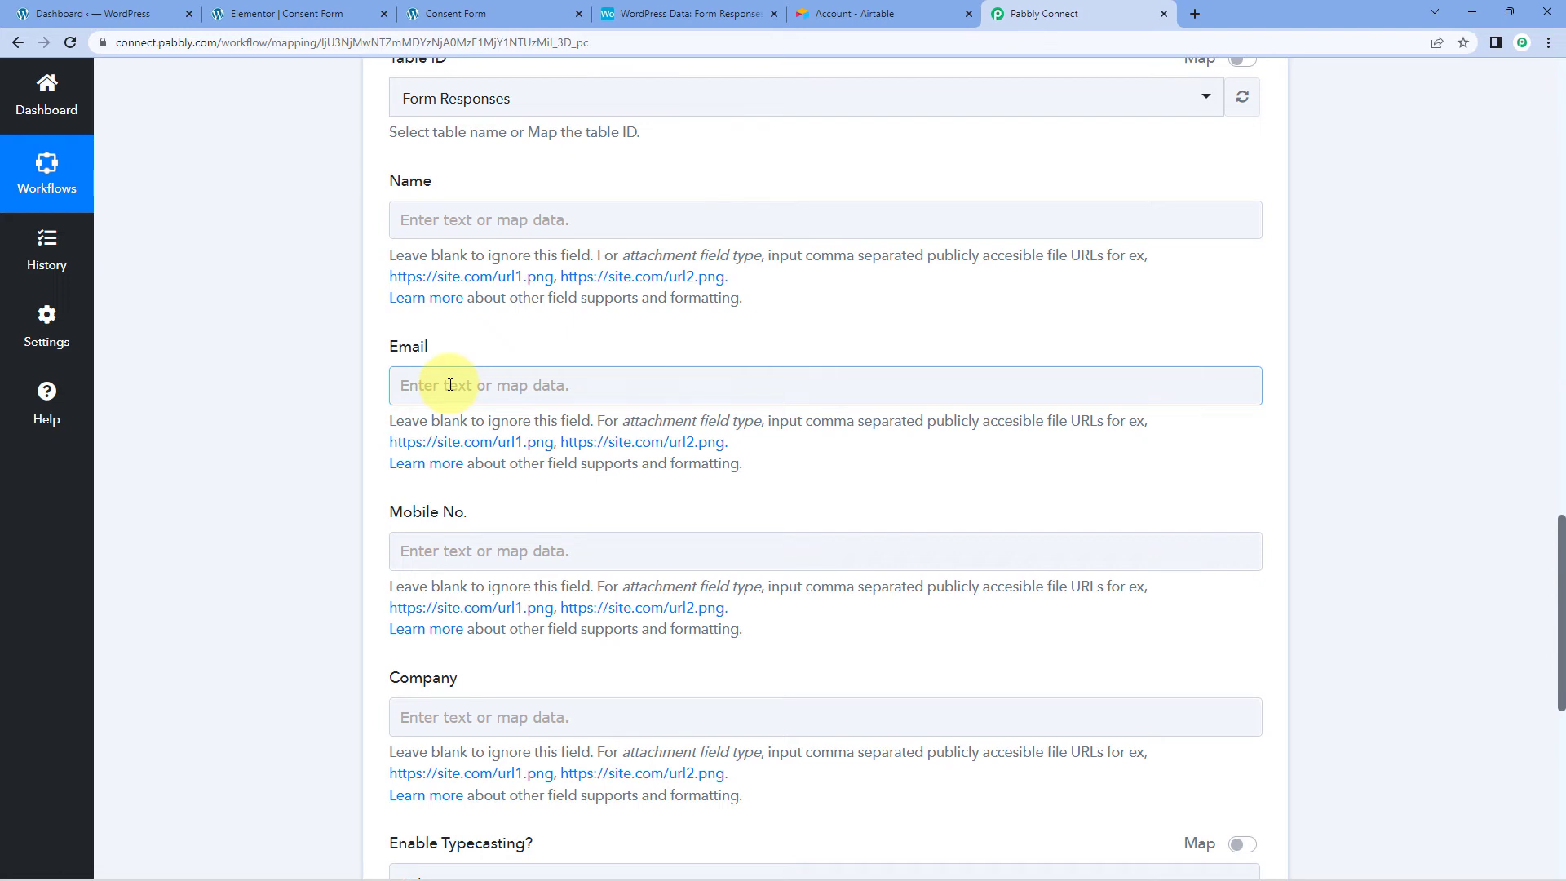
left_click(424, 218)
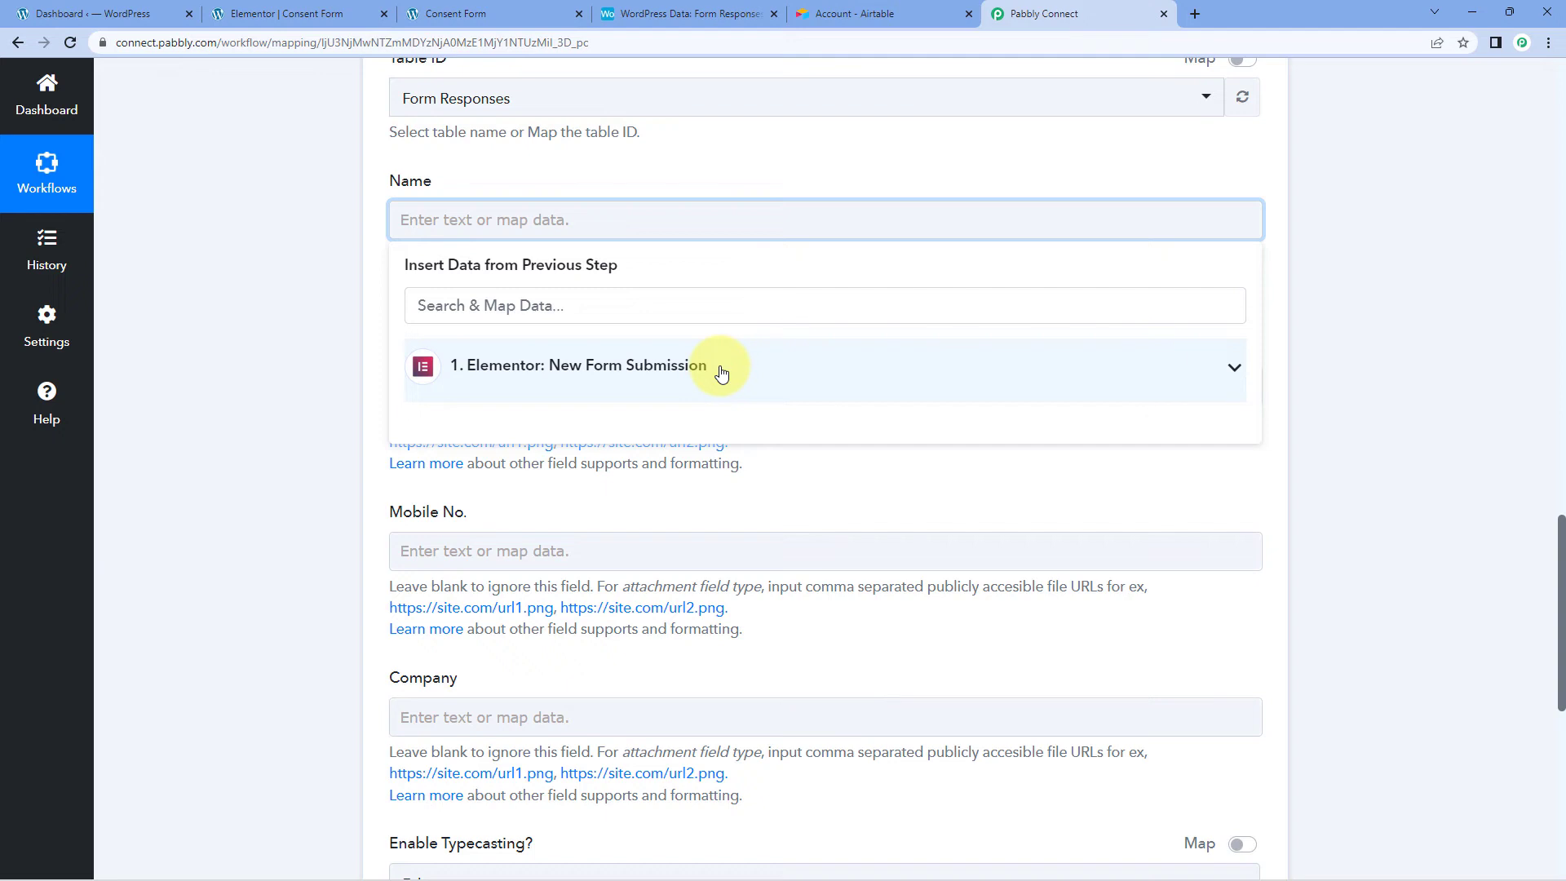
left_click(722, 369)
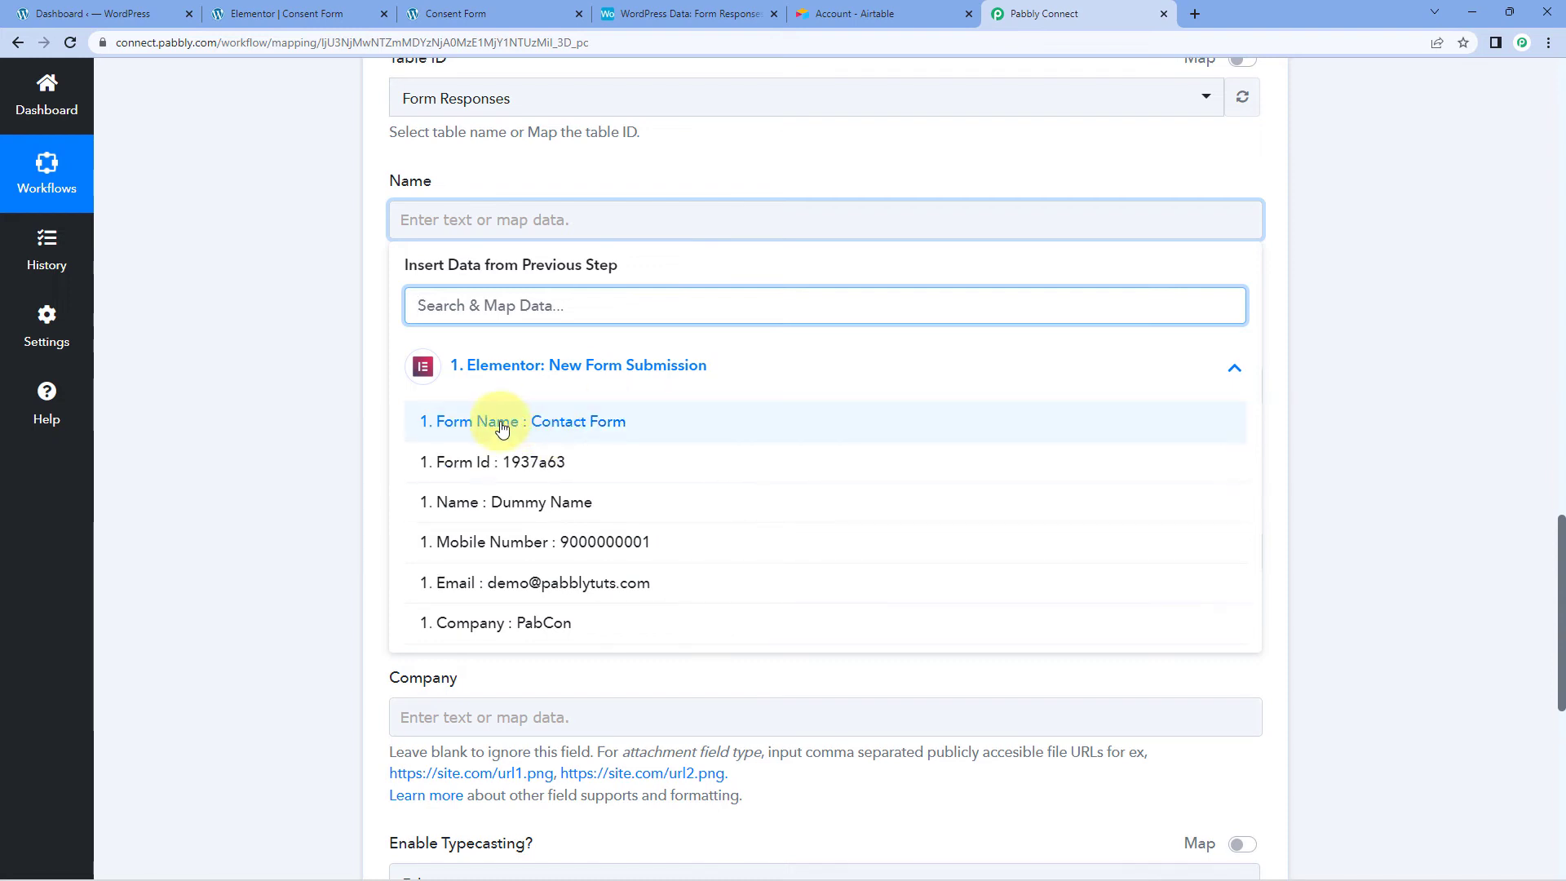
left_click(461, 508)
left_click(385, 298)
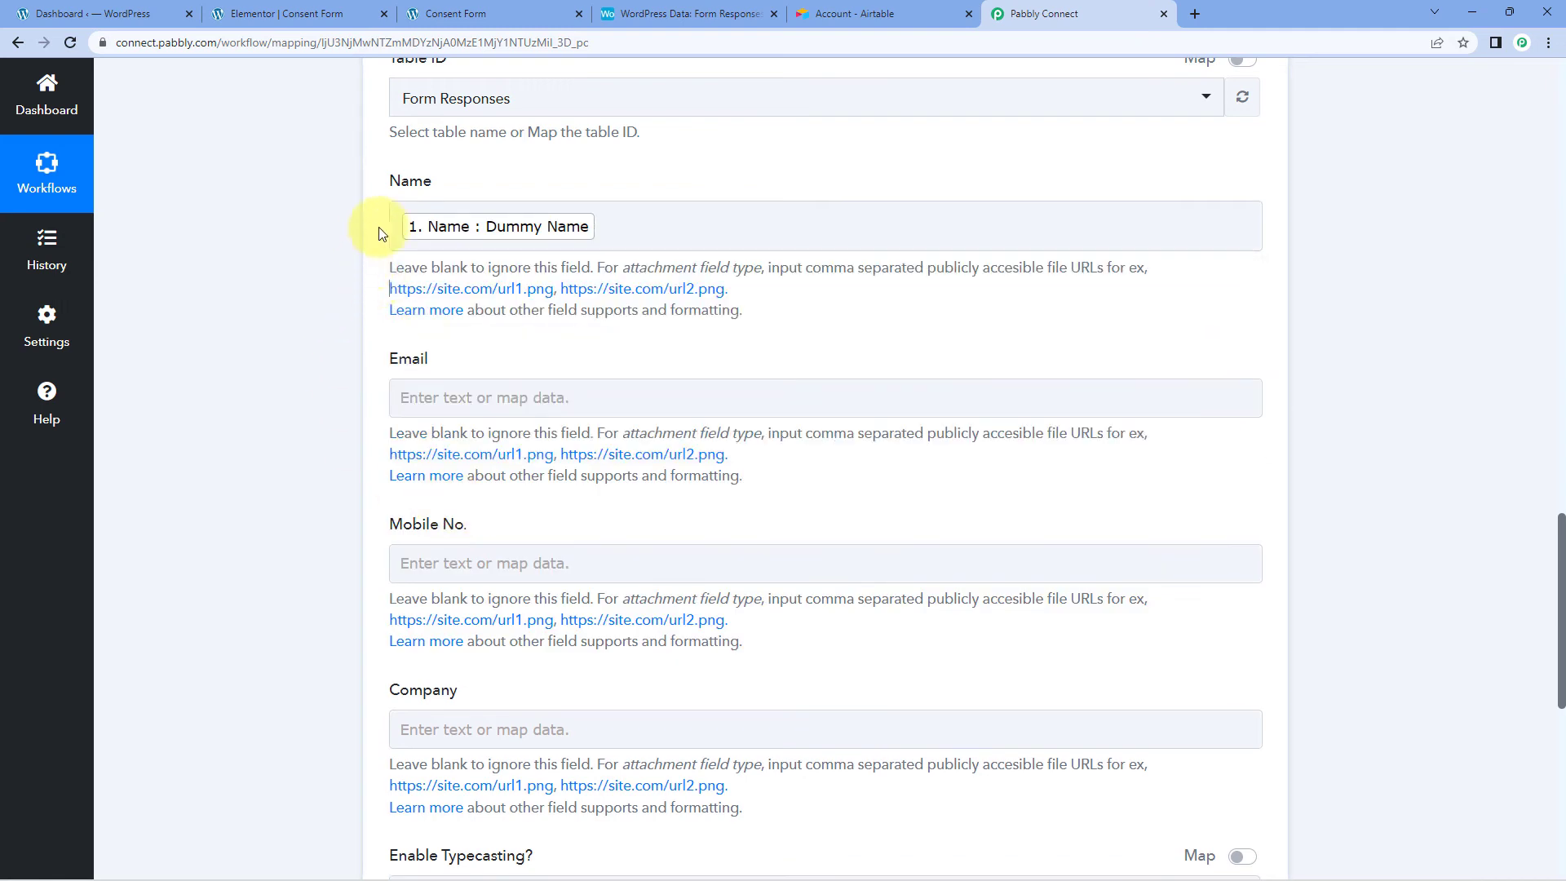
scroll(376, 257, "down", 1)
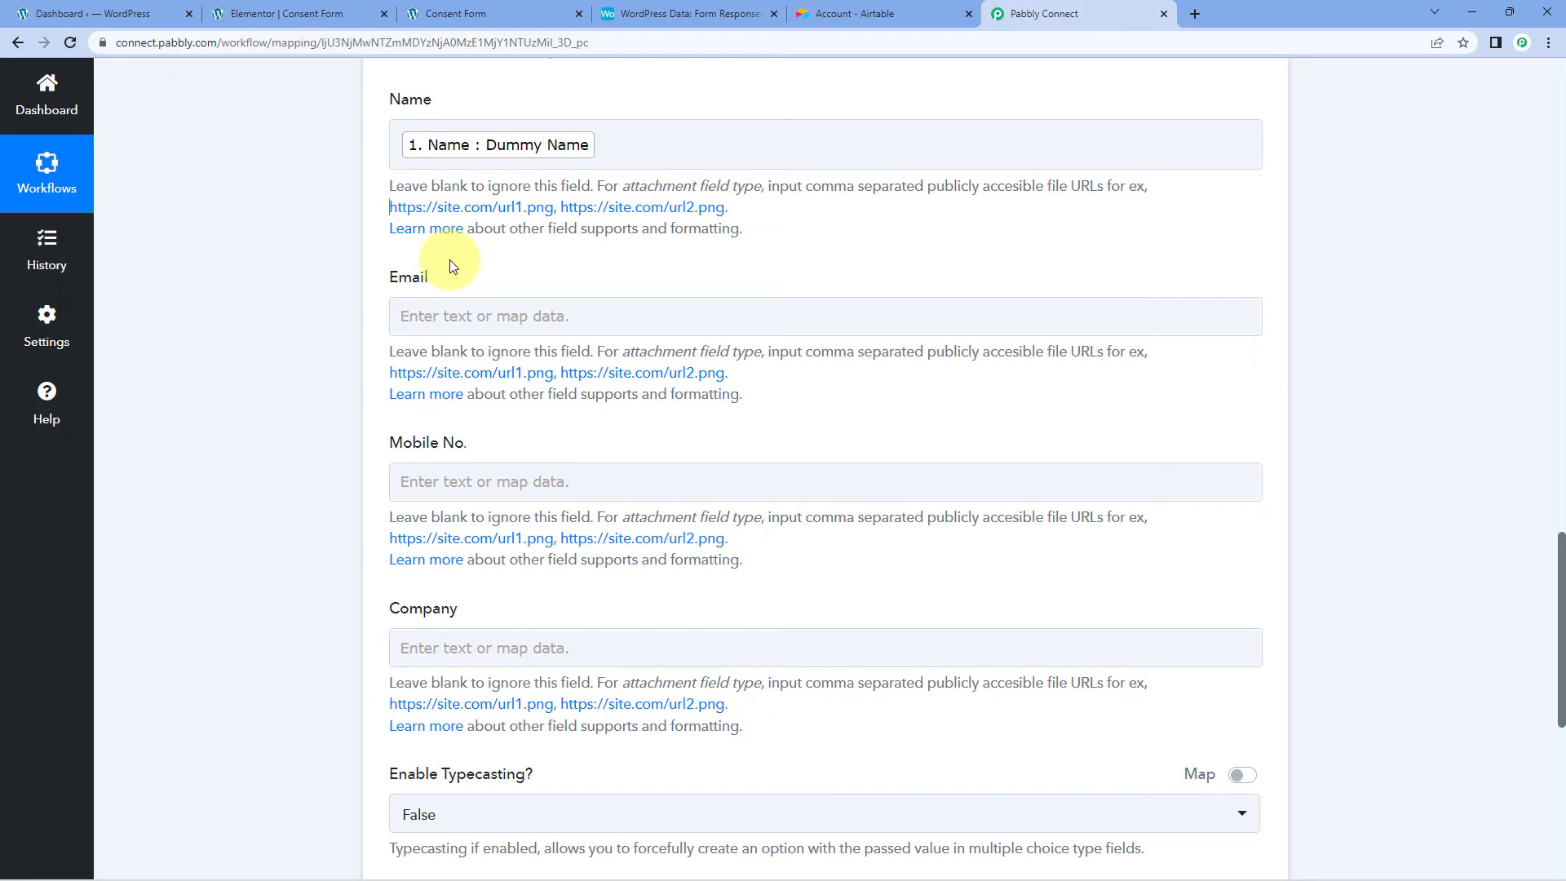
scroll(449, 267, "down", 1)
left_click(448, 237)
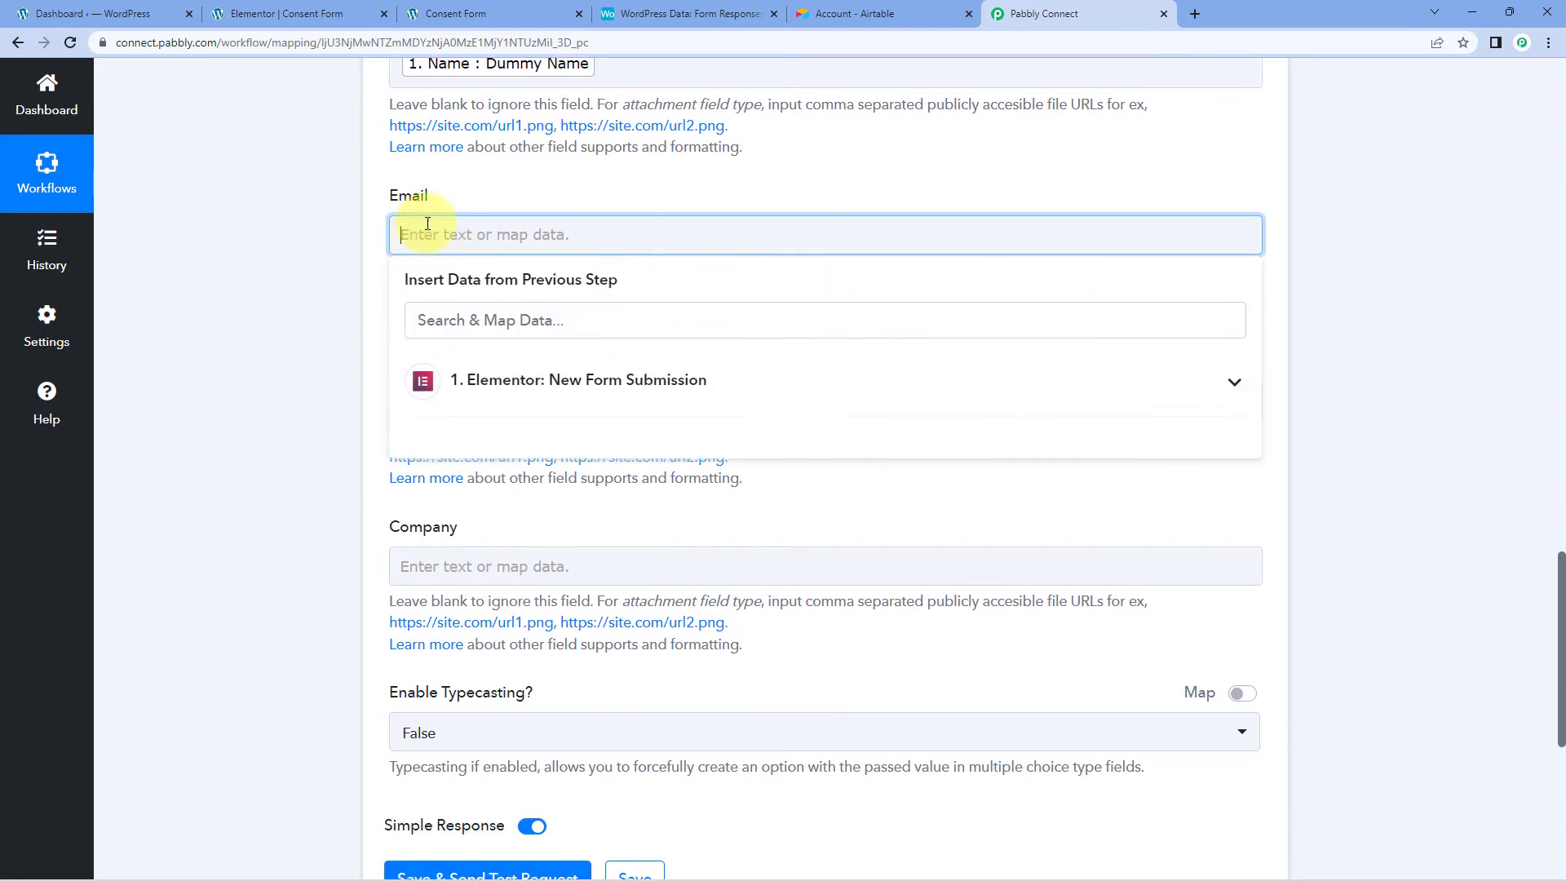
left_click(517, 387)
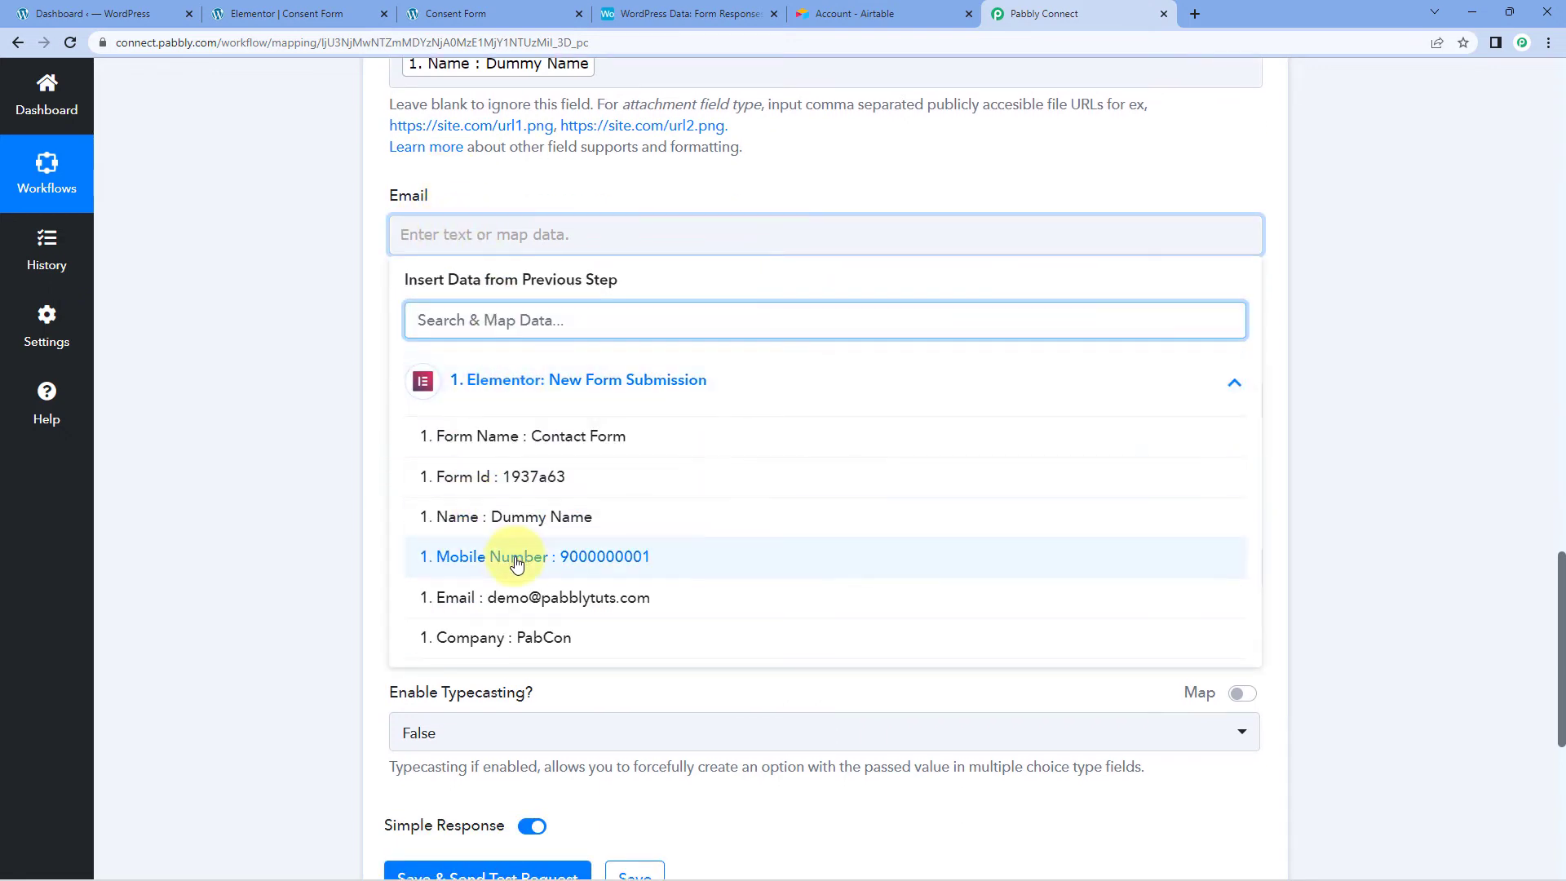
left_click(521, 598)
left_click(368, 341)
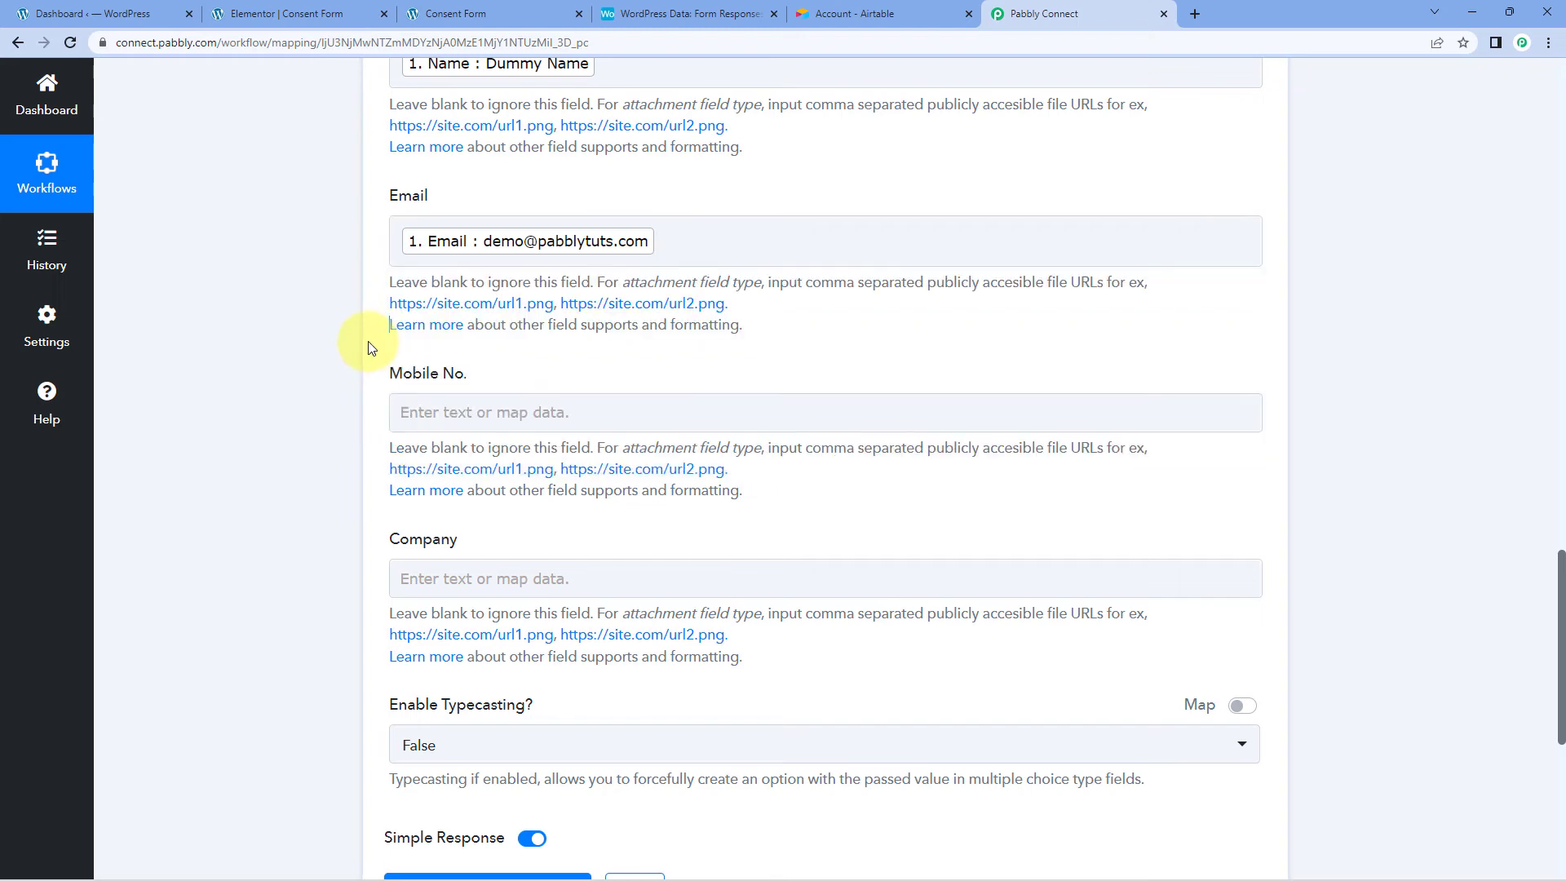
Step: Map the submitted Mobile Number and Company values into the Airtable Mobile No. and Company fields
scroll(369, 341, "down", 1)
left_click(450, 328)
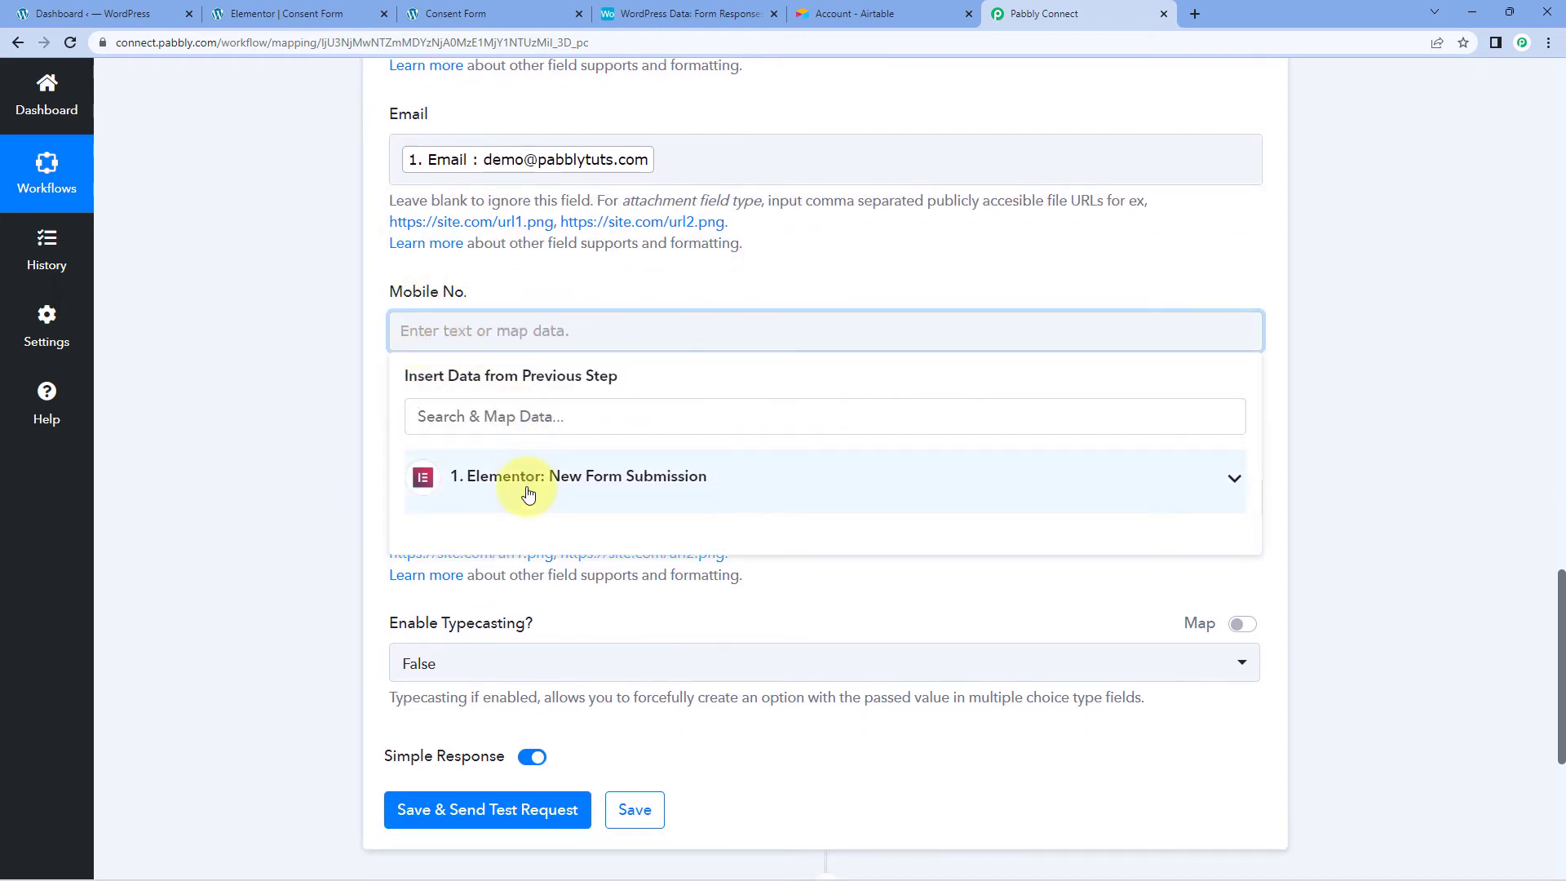
left_click(529, 492)
left_click(469, 657)
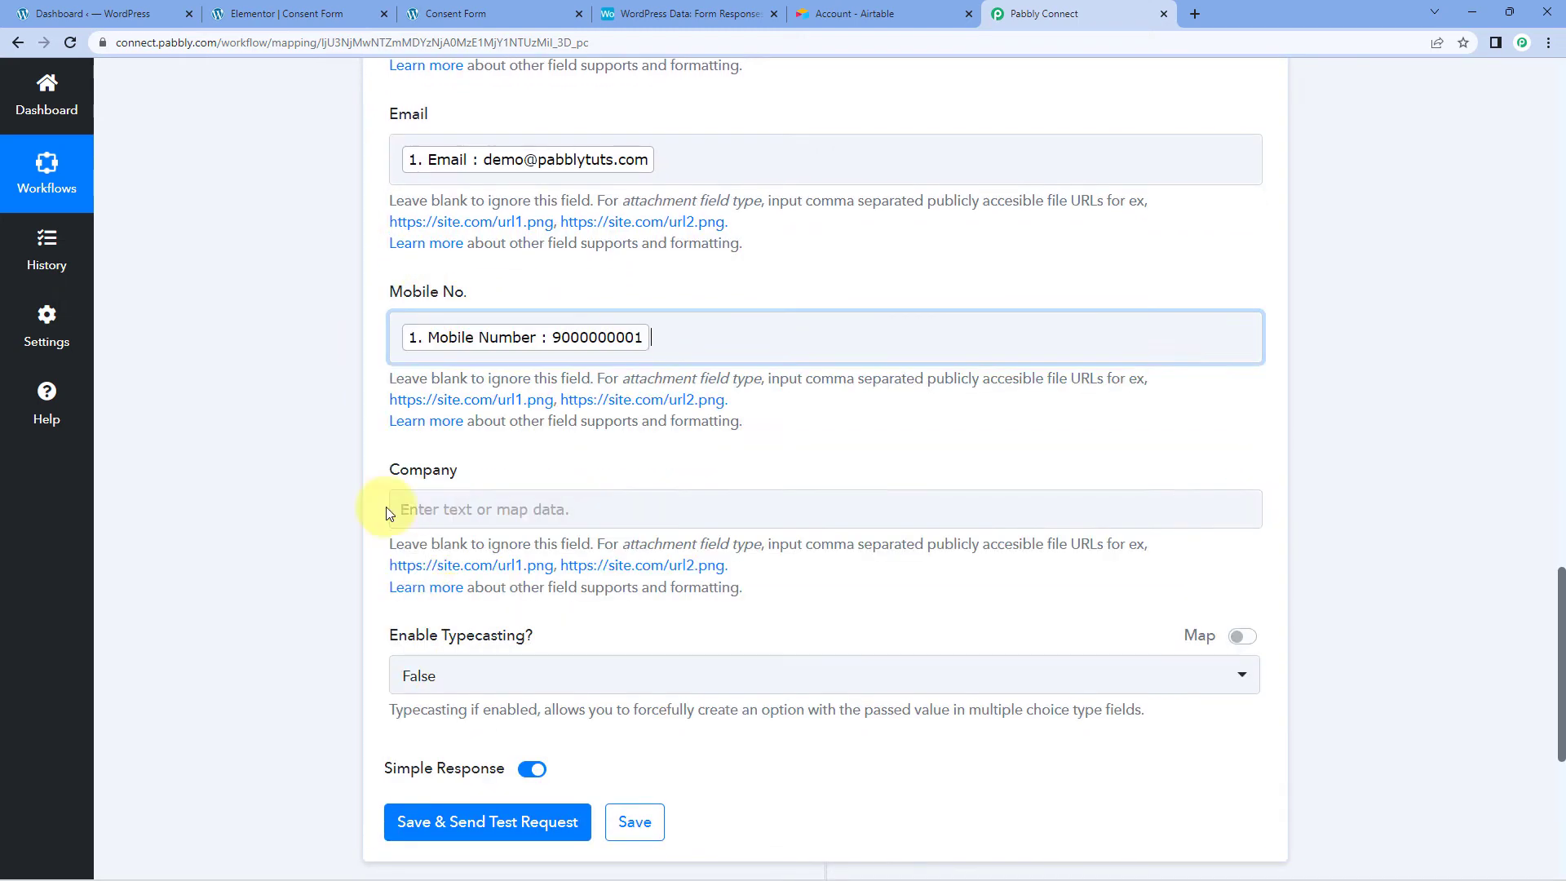
left_click(336, 408)
scroll(367, 391, "down", 2)
left_click(443, 346)
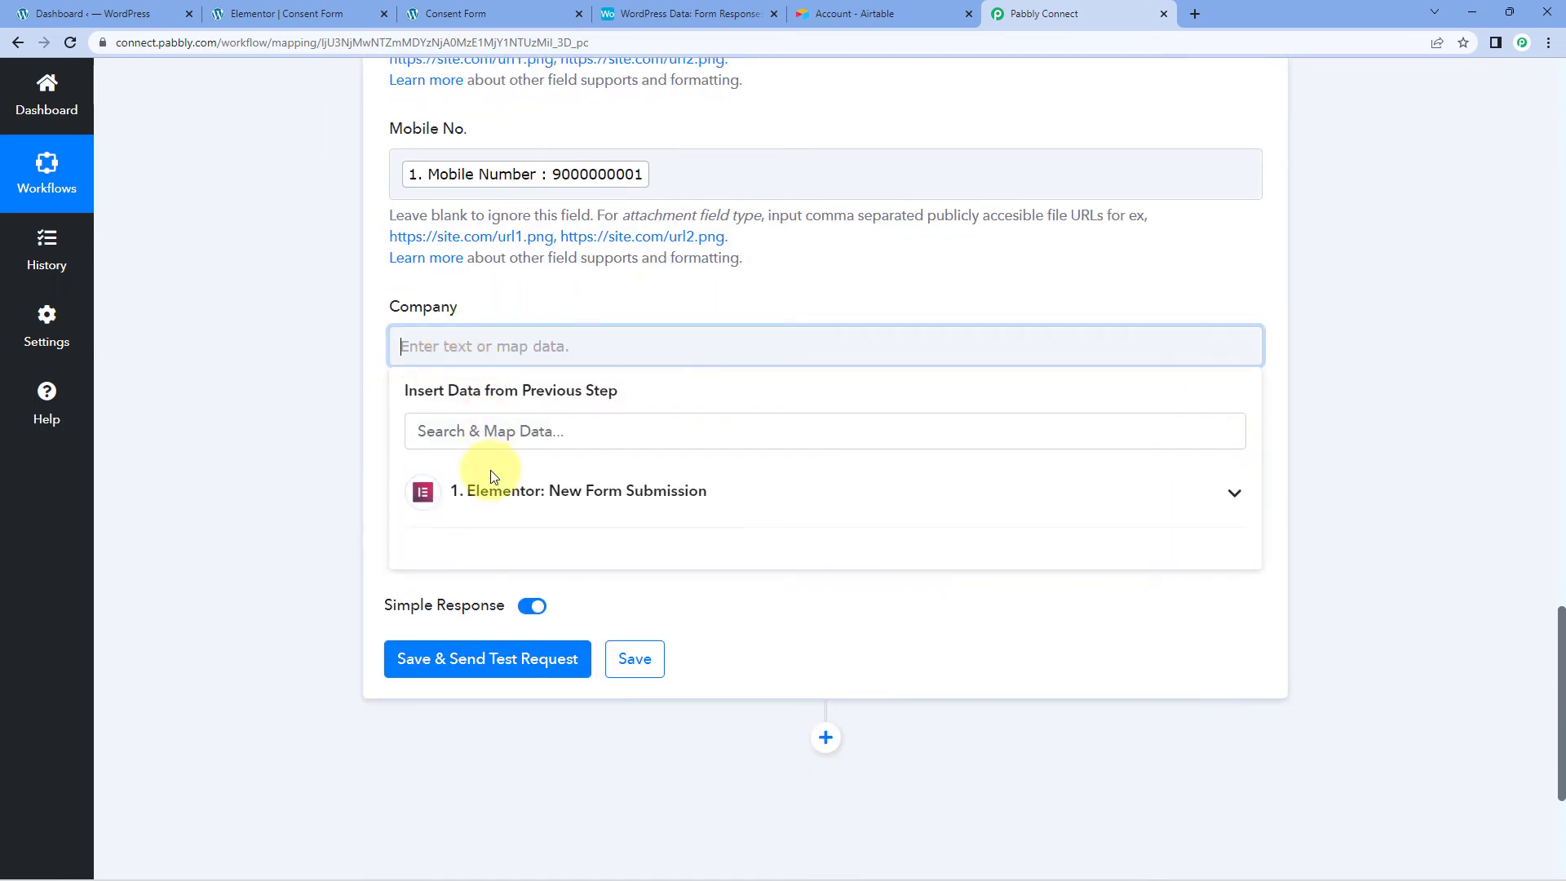
left_click(499, 512)
left_click(491, 745)
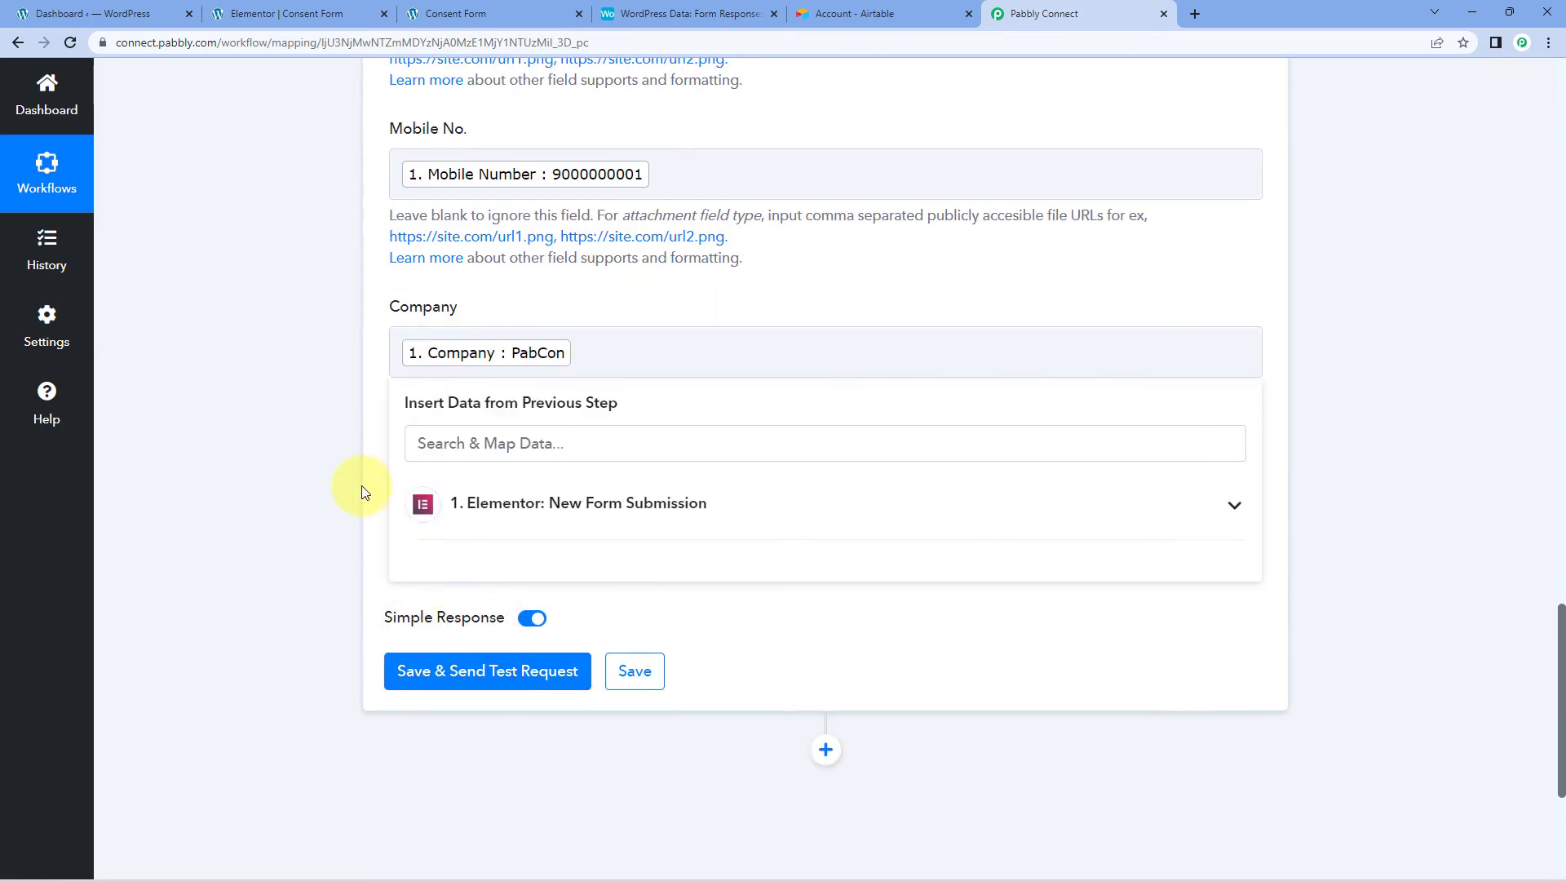
left_click(361, 486)
scroll(360, 419, "up", 1)
scroll(507, 217, "up", 12)
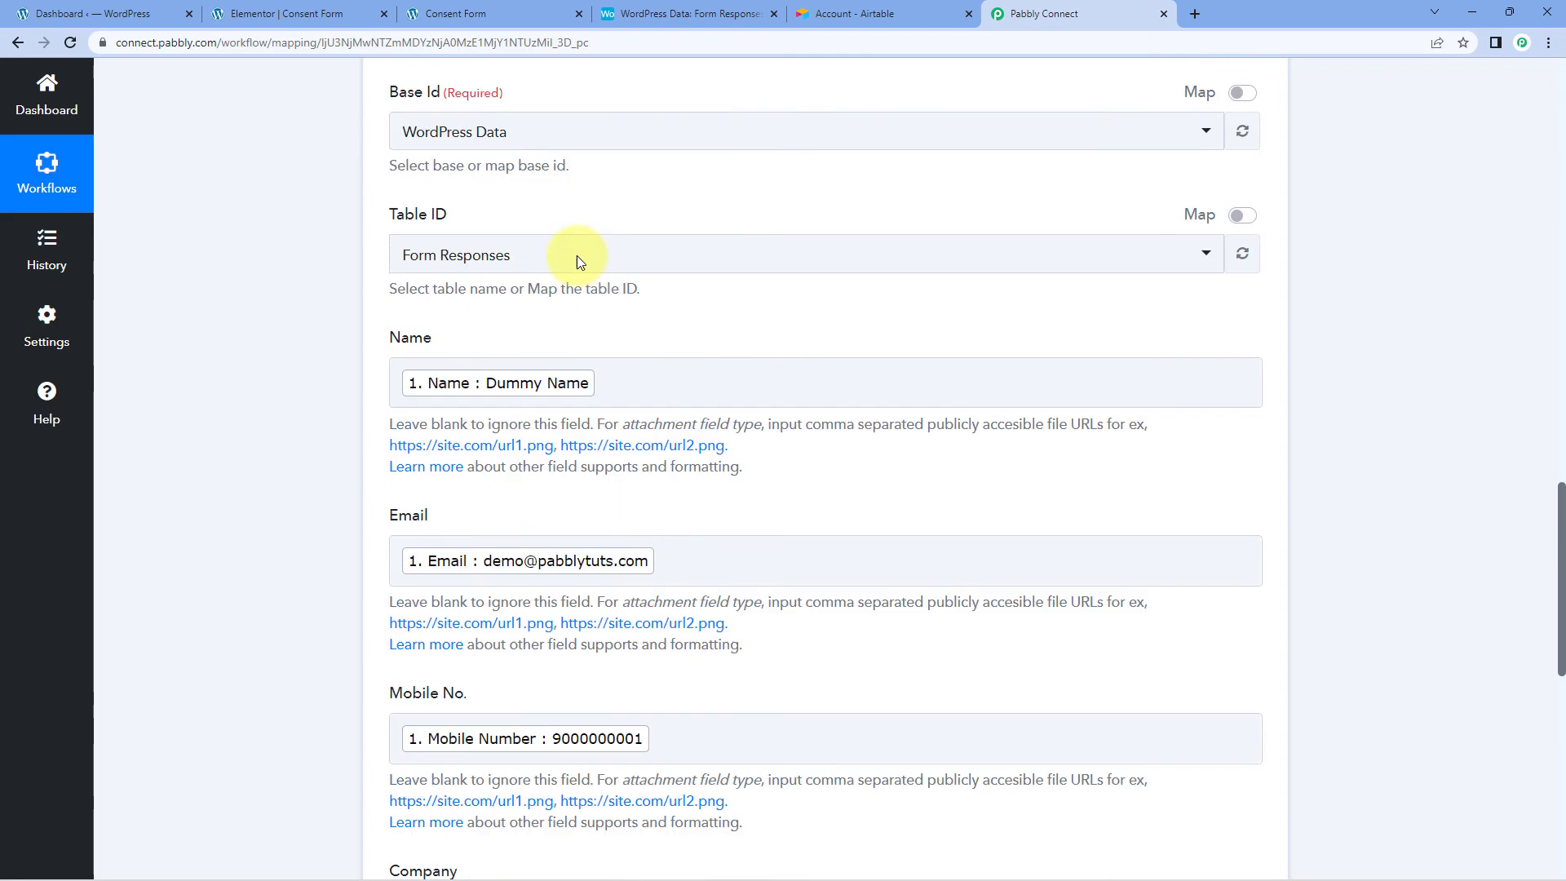
scroll(633, 304, "down", 12)
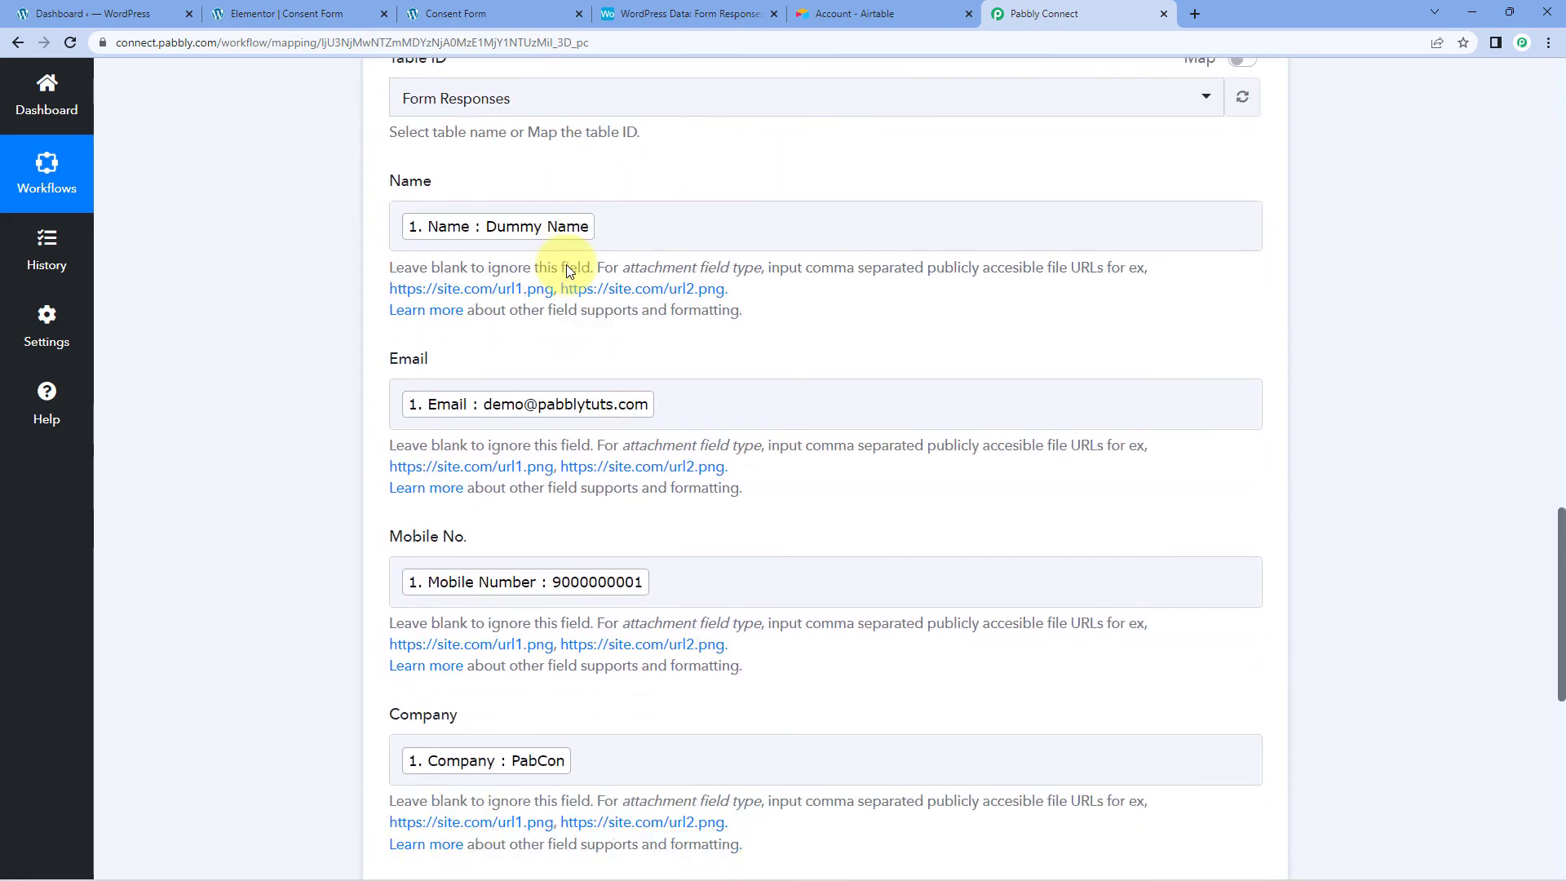
scroll(564, 268, "down", 2)
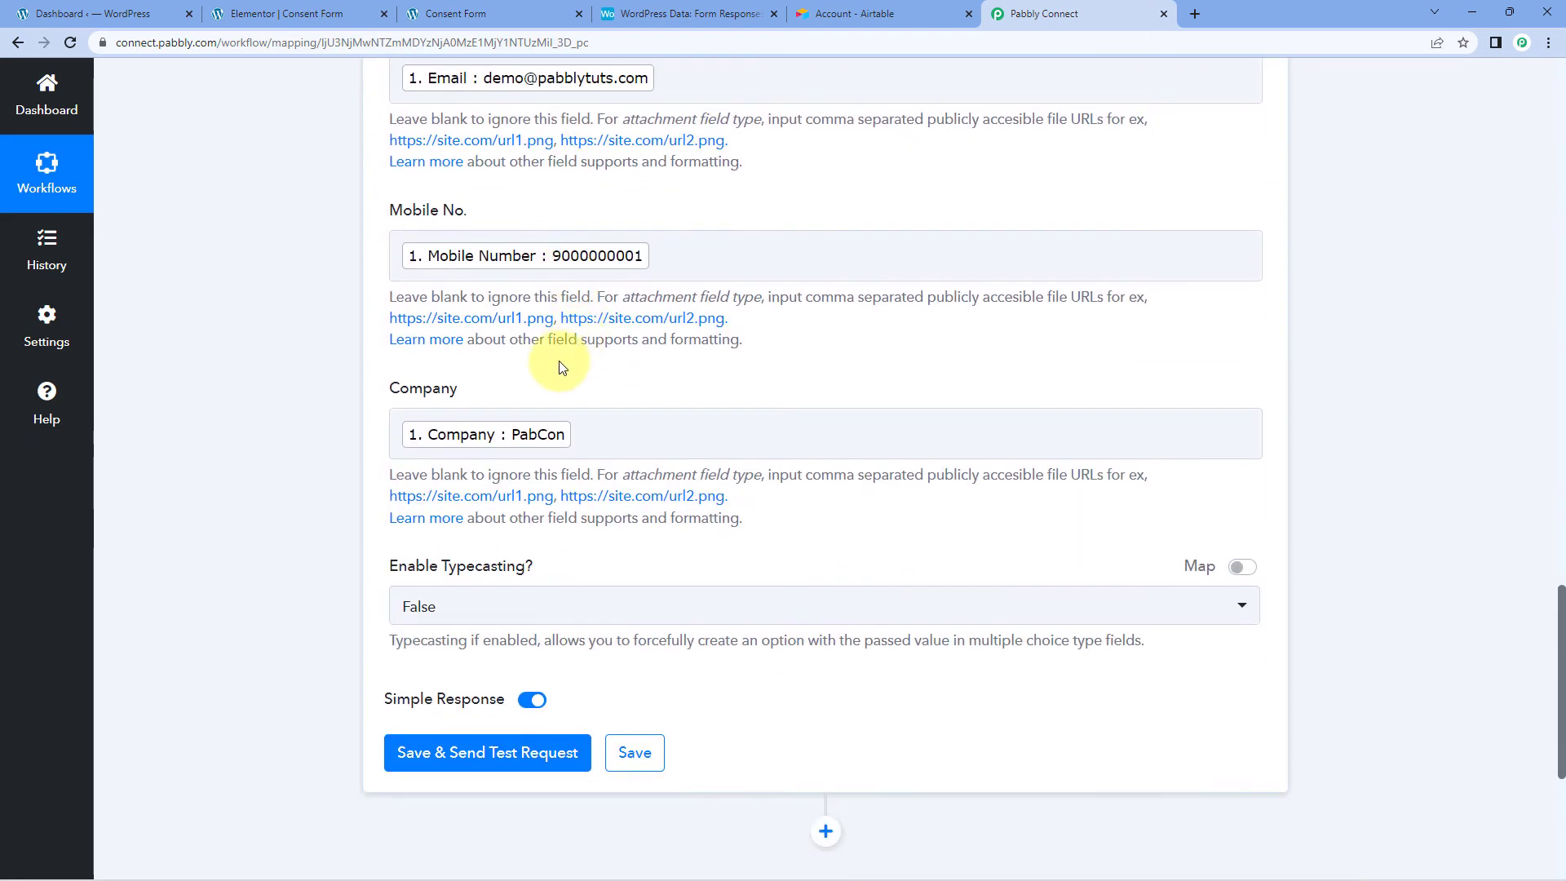
scroll(556, 359, "down", 2)
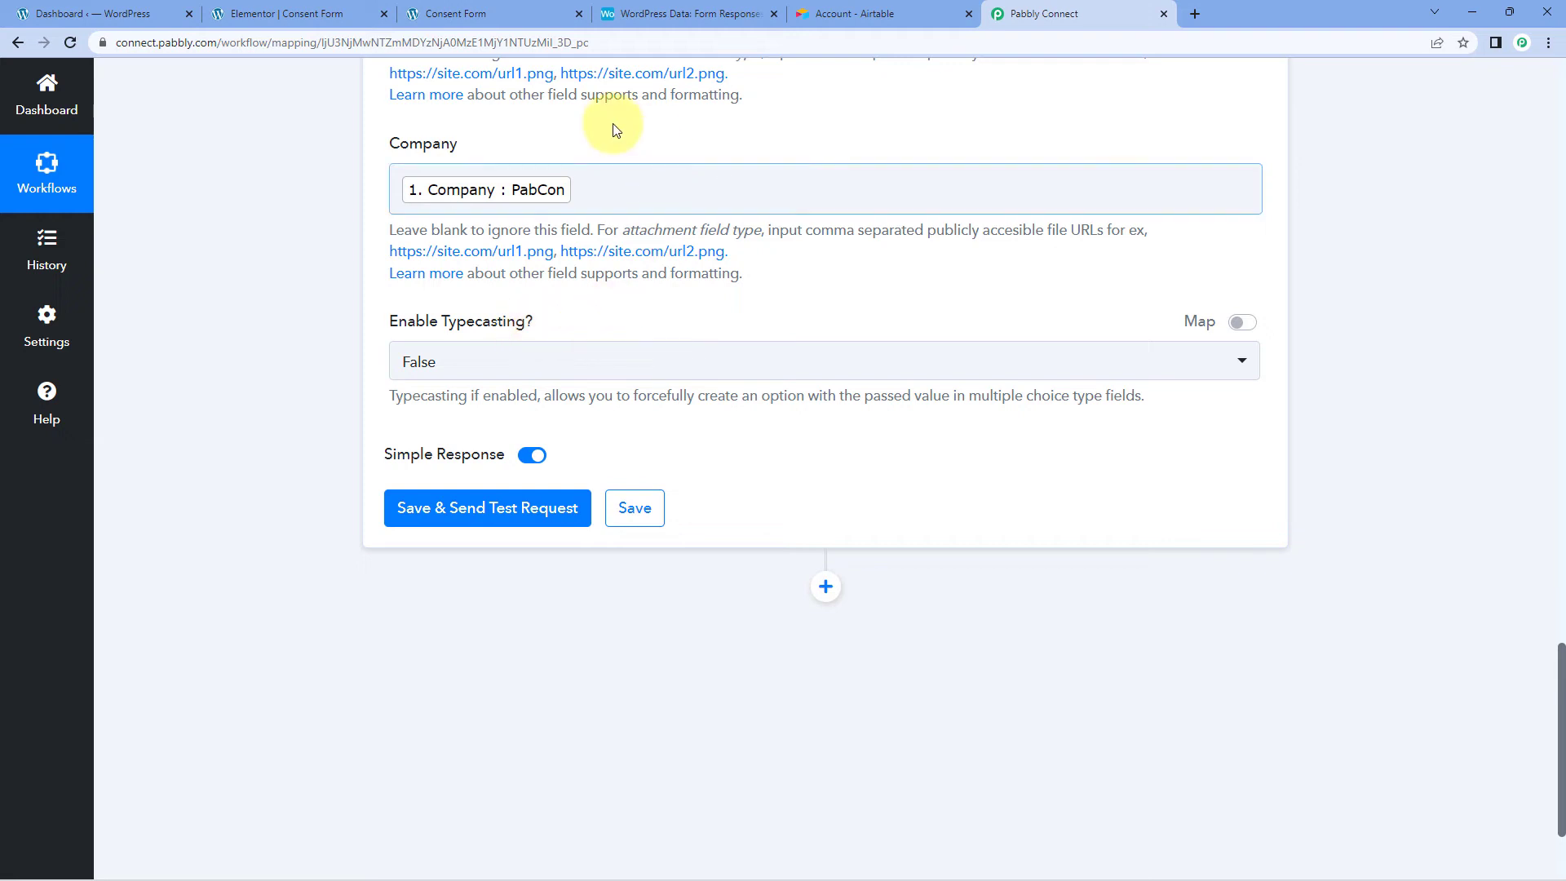
left_click(464, 512)
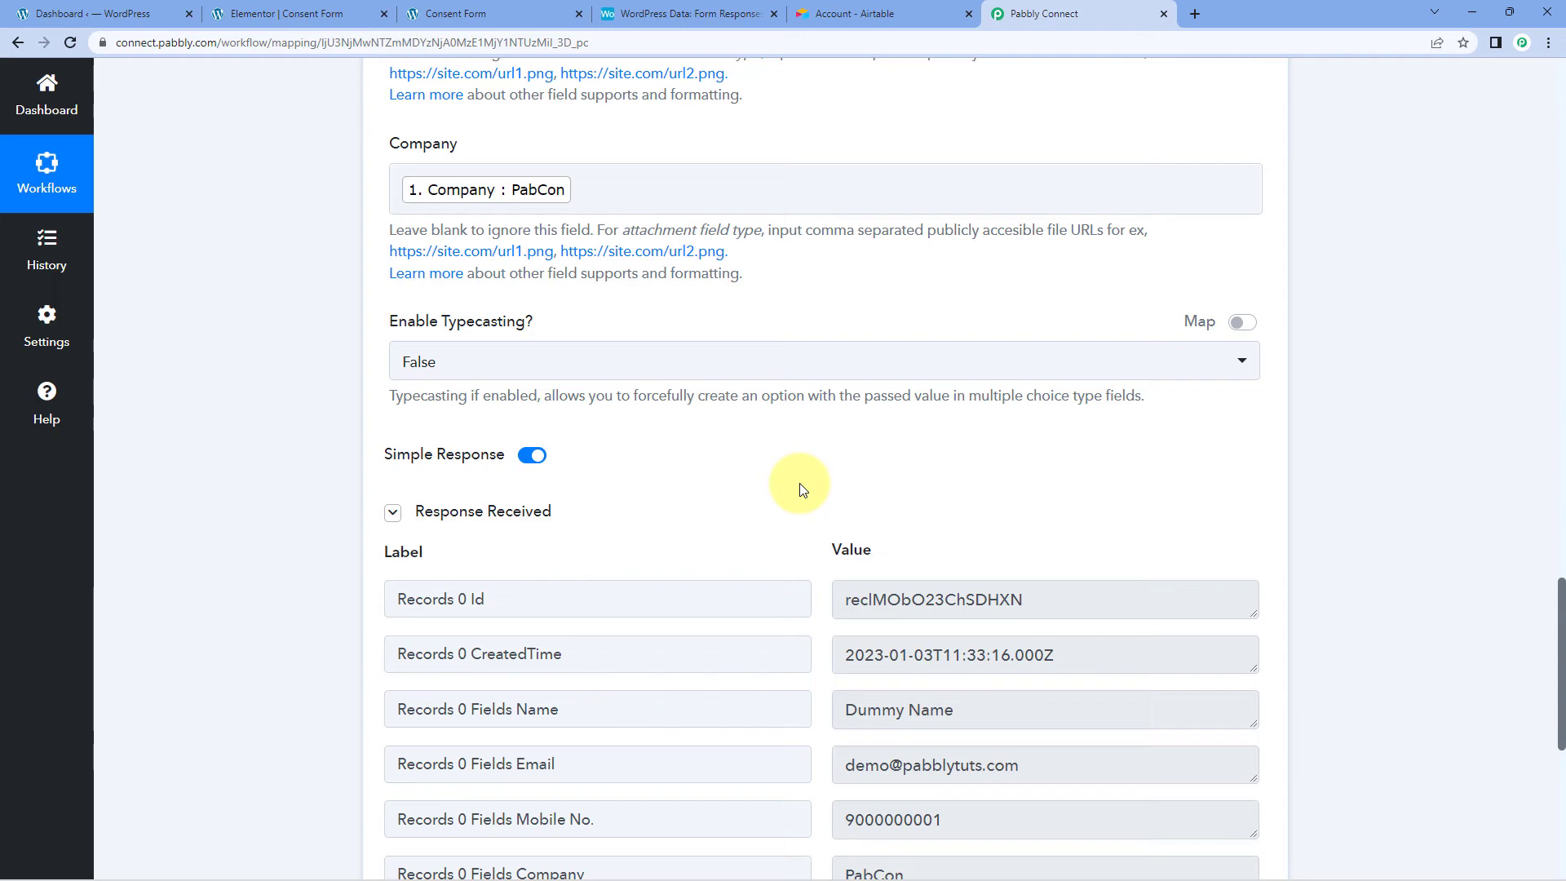
scroll(799, 489, "up", 8)
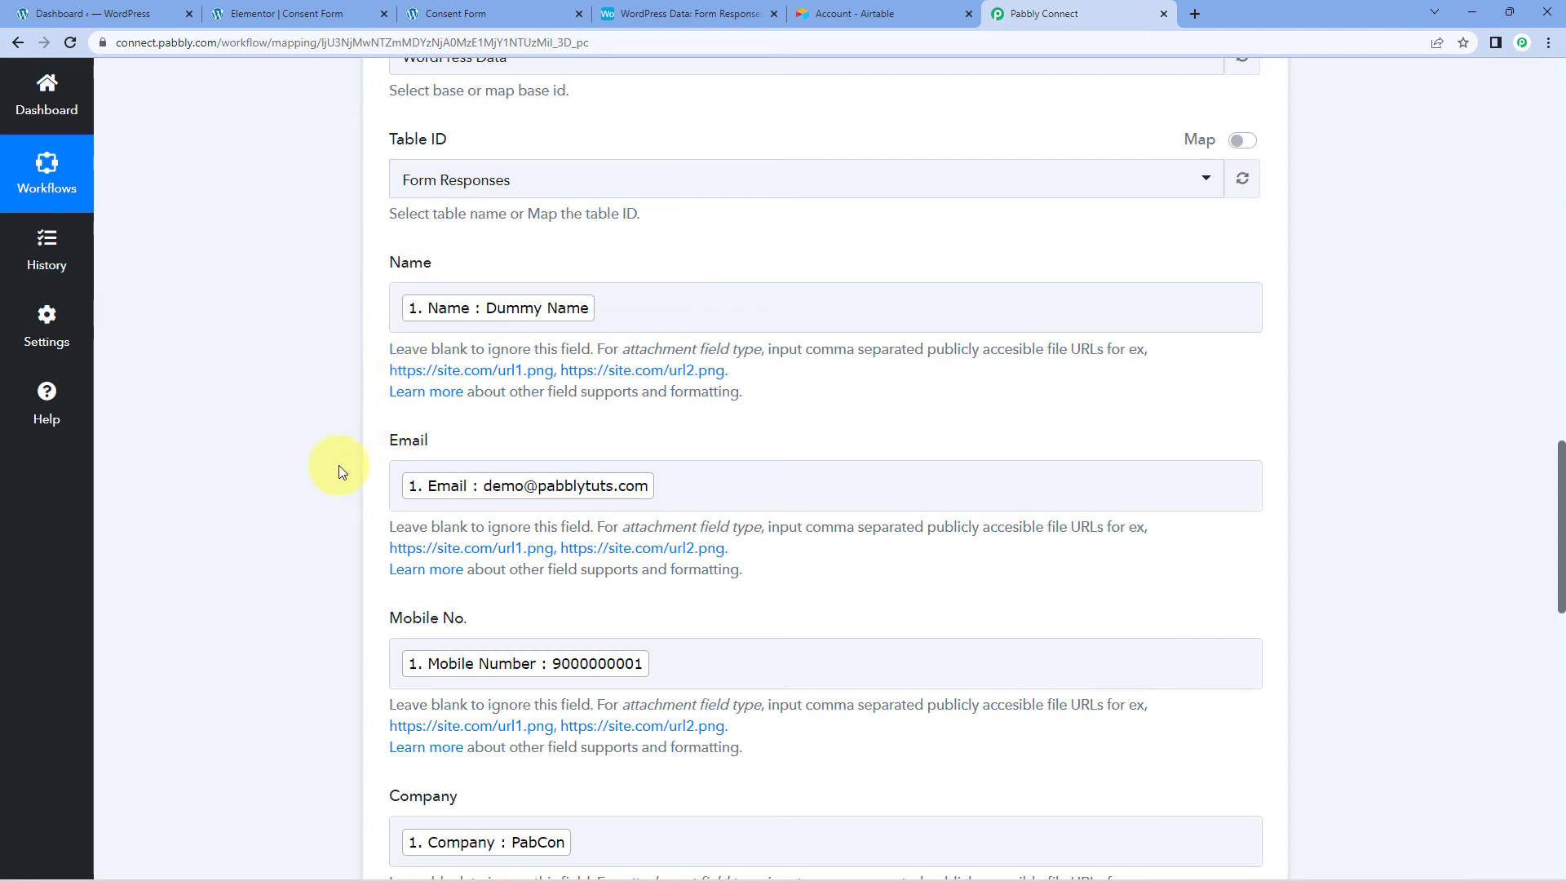
scroll(341, 472, "up", 1)
scroll(341, 472, "up", 1)
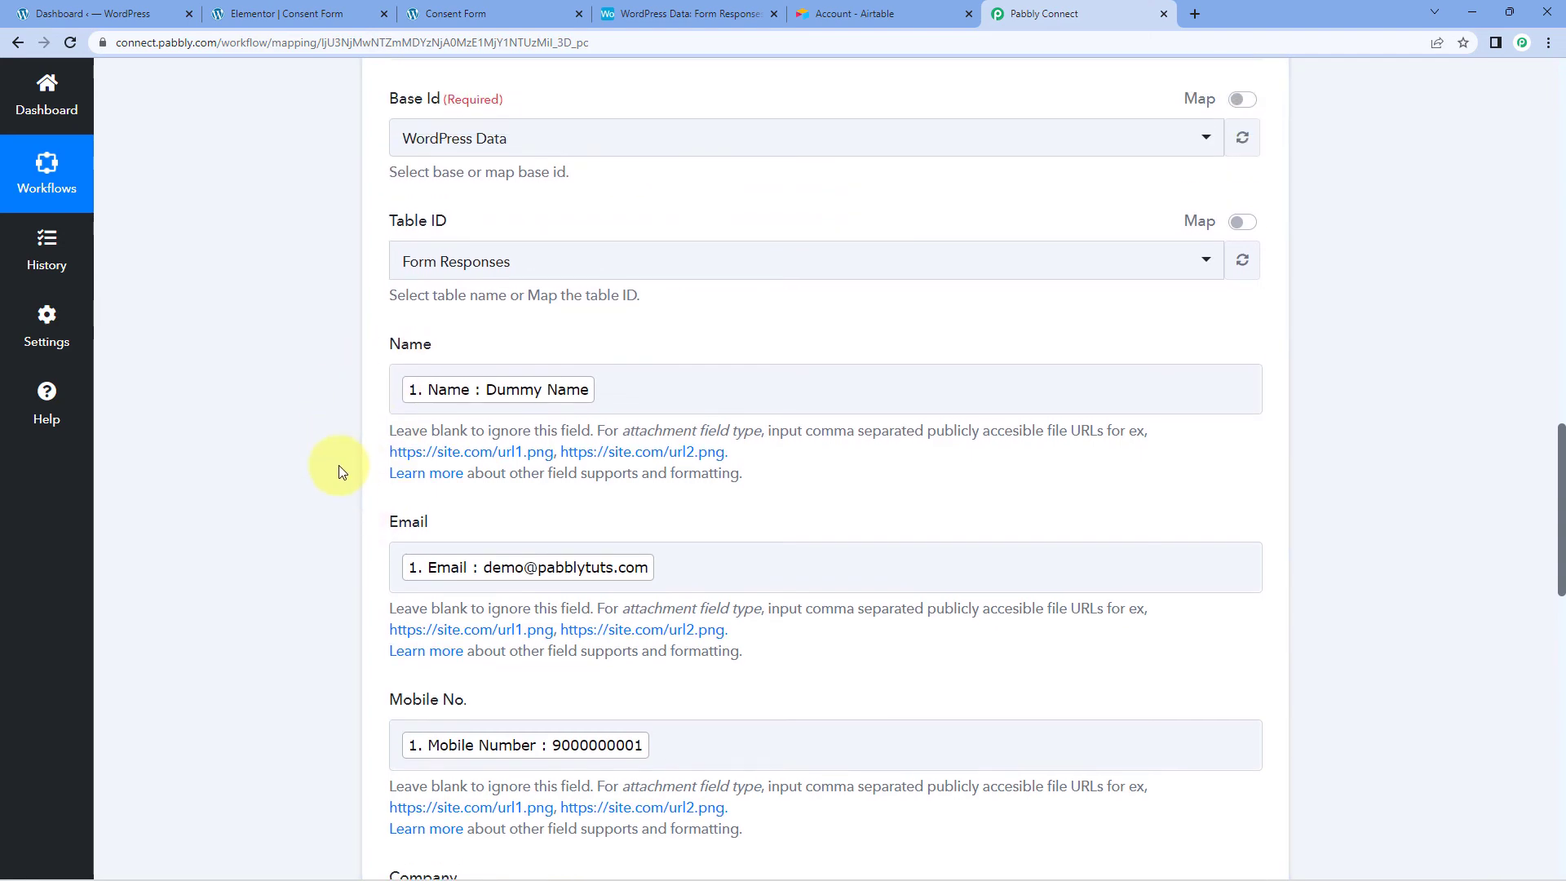
scroll(341, 472, "down", 6)
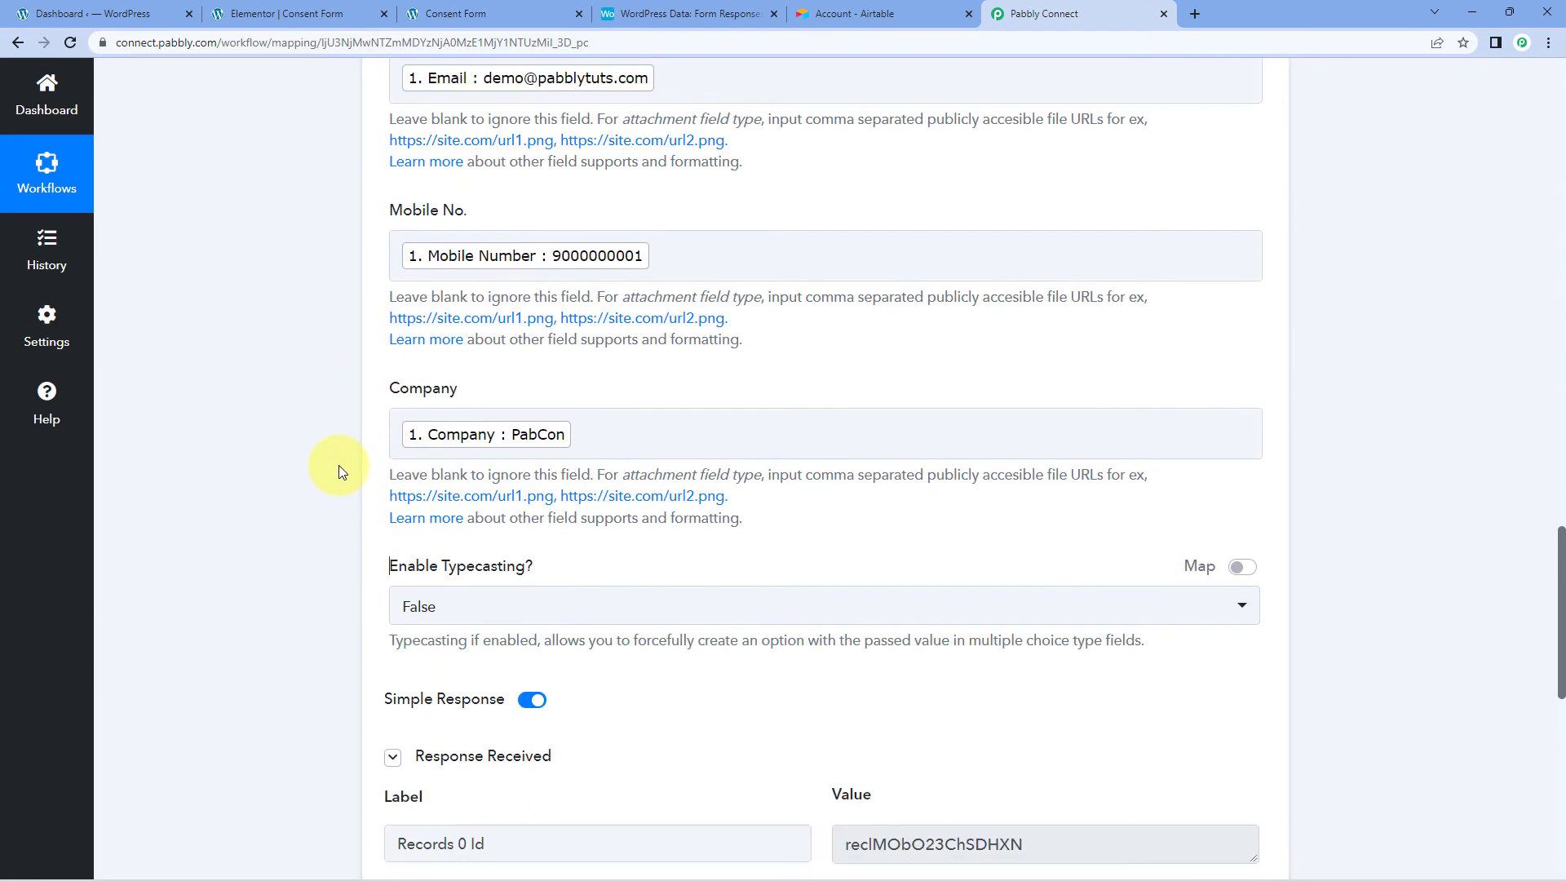
left_click(688, 12)
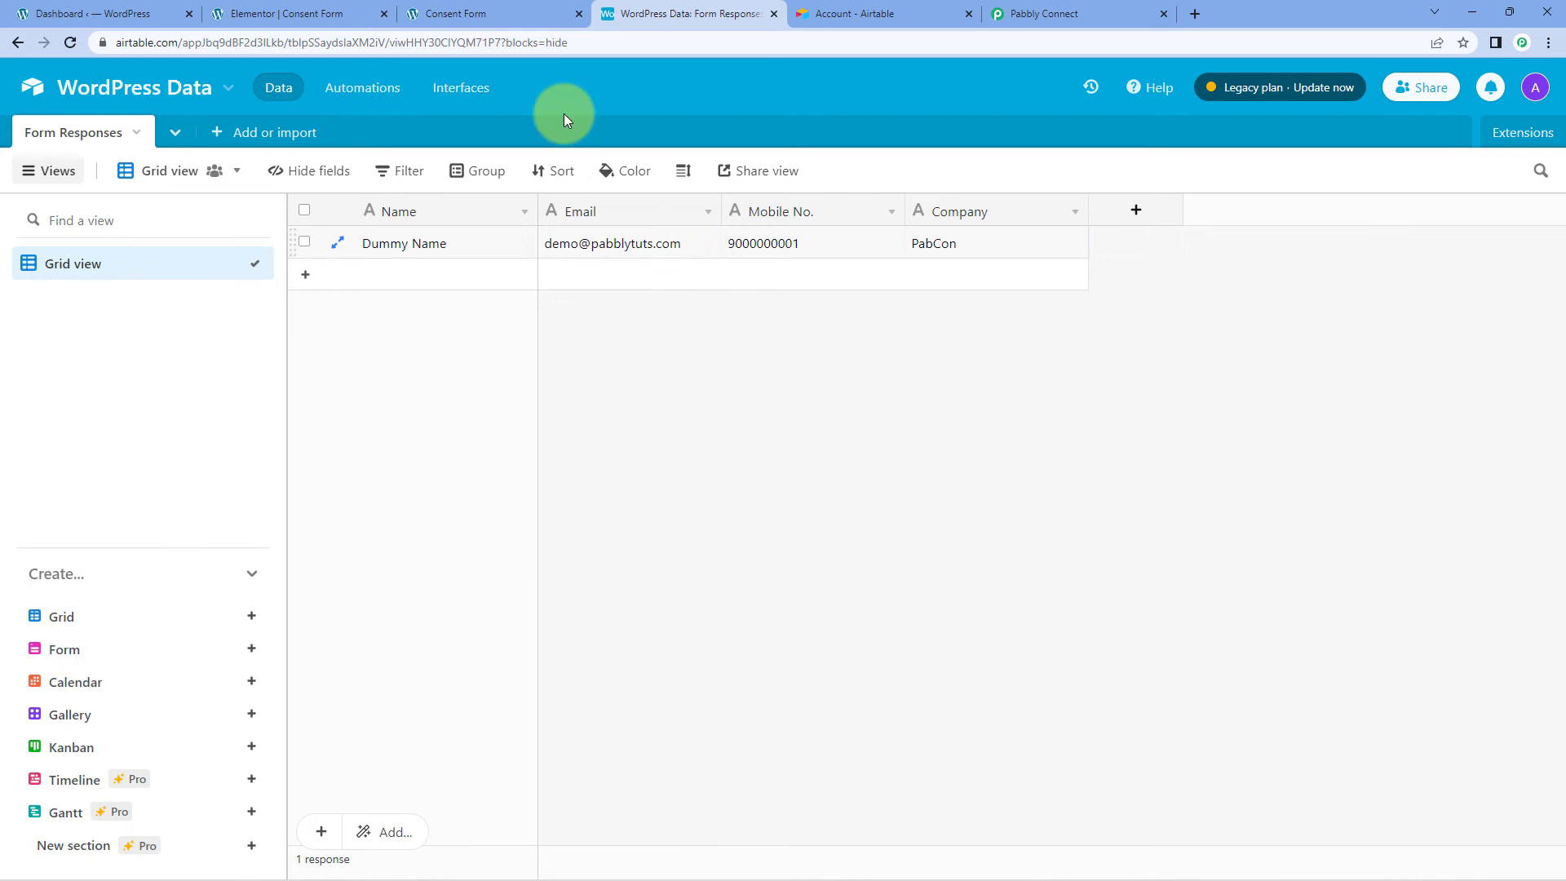
left_click(507, 10)
scroll(555, 372, "down", 1)
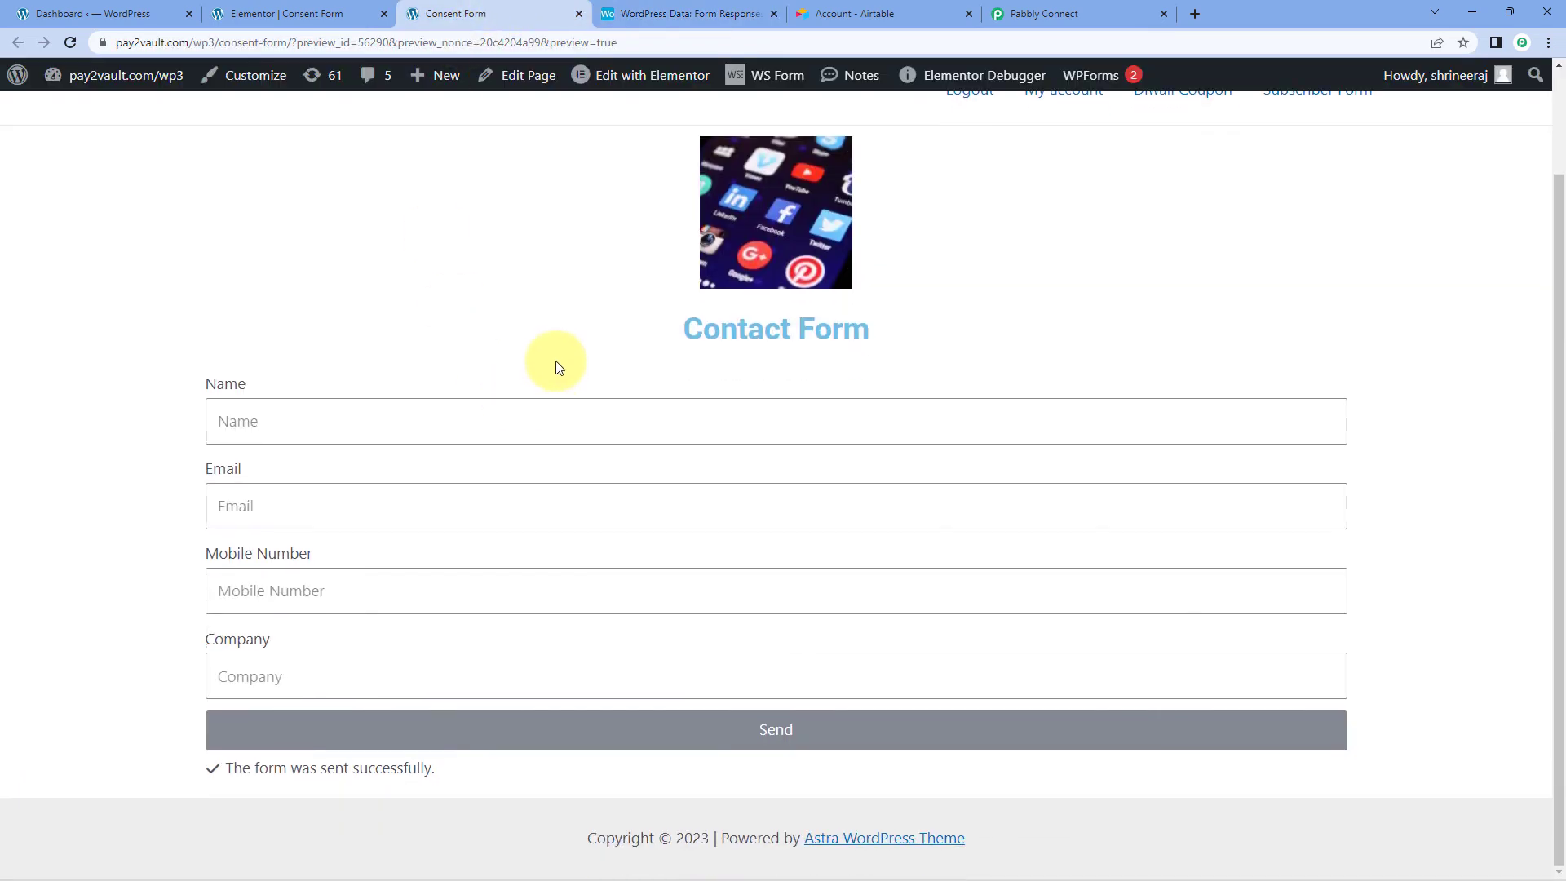
scroll(554, 372, "up", 1)
left_click(630, 13)
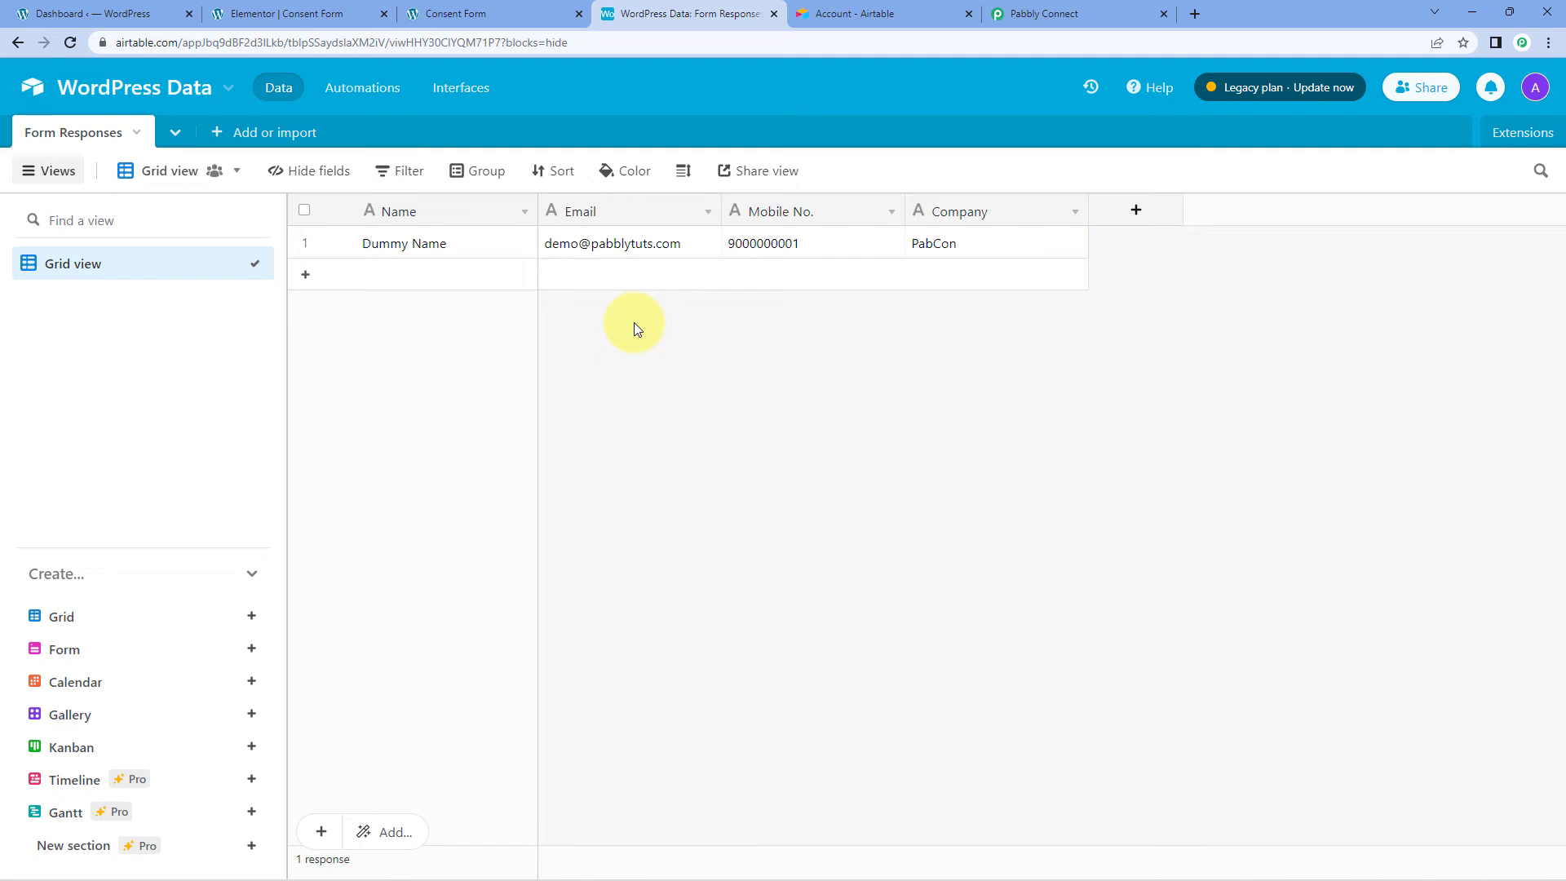
left_click(1052, 13)
scroll(1276, 465, "up", 8)
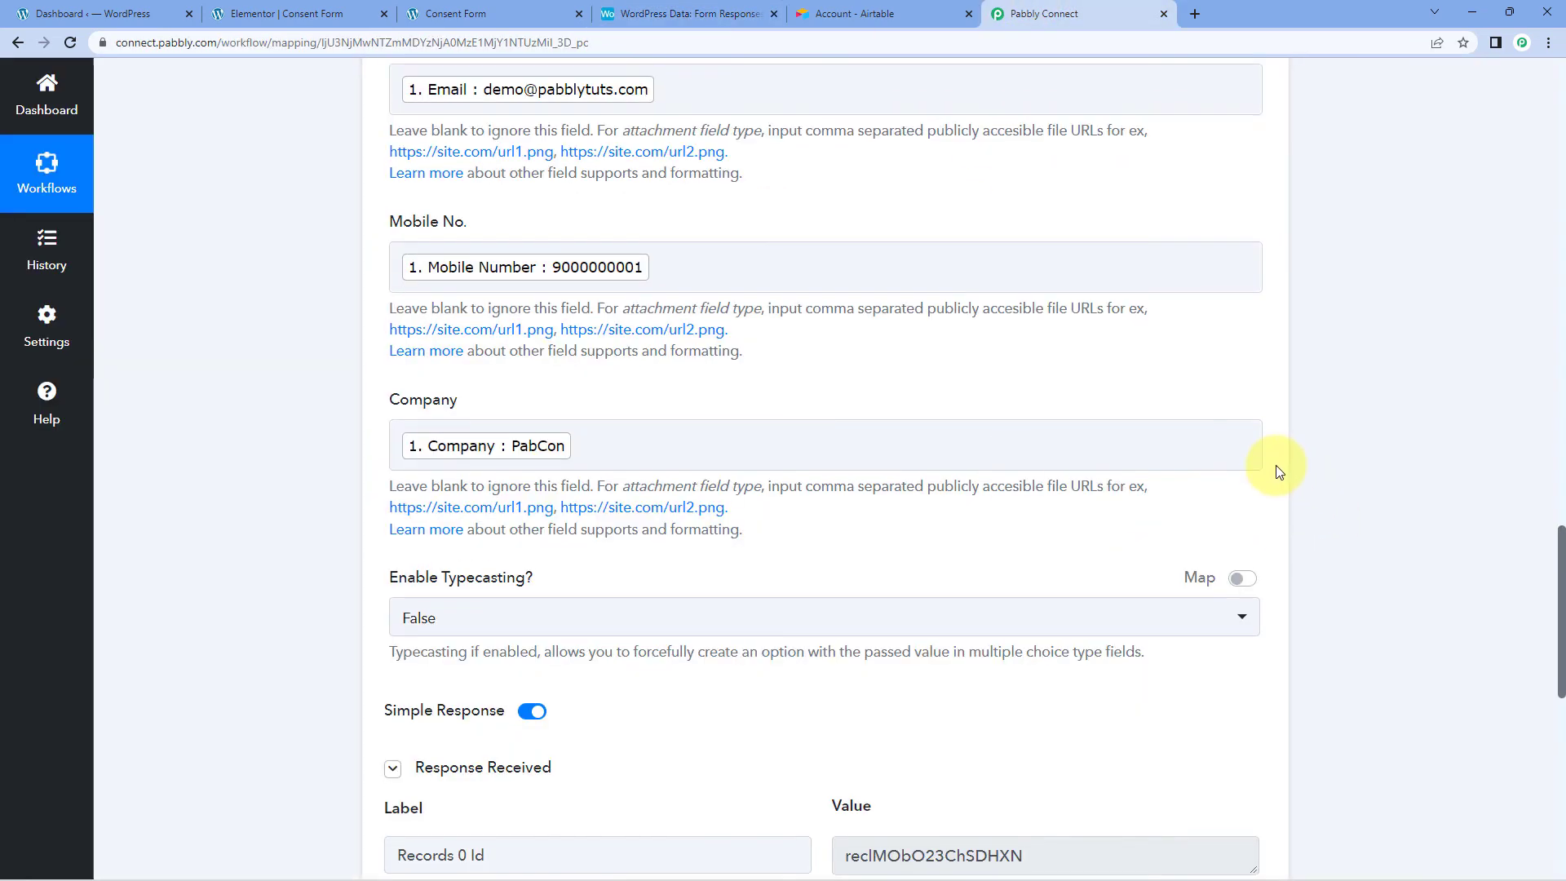
scroll(1275, 465, "up", 12)
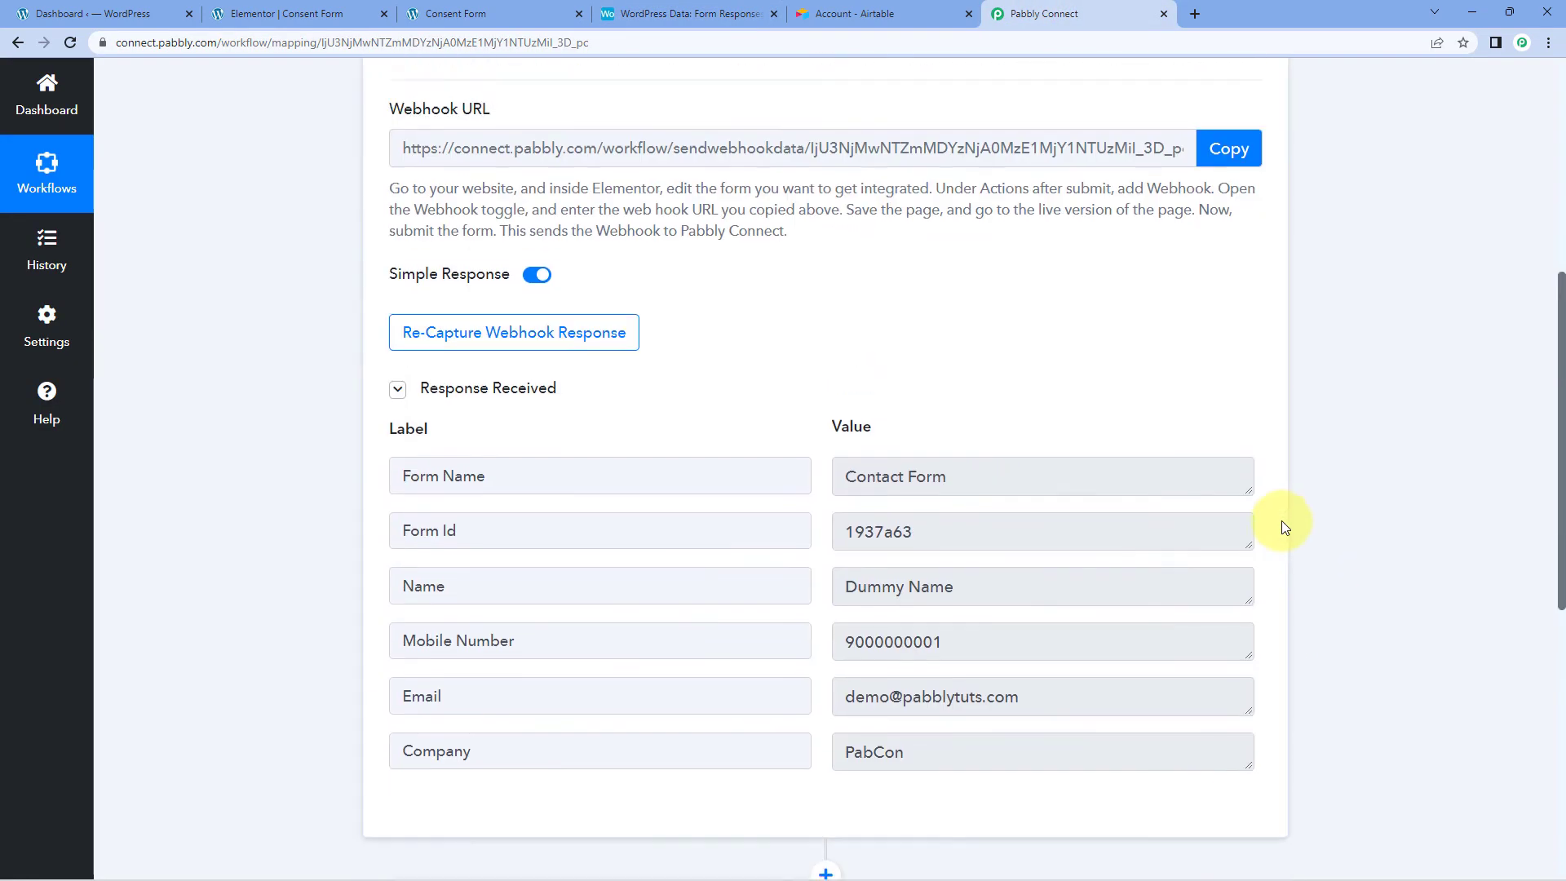
scroll(1281, 521, "up", 7)
Step: Collapse the Elementor trigger step and bring up the live Contact Form page
left_click(1256, 359)
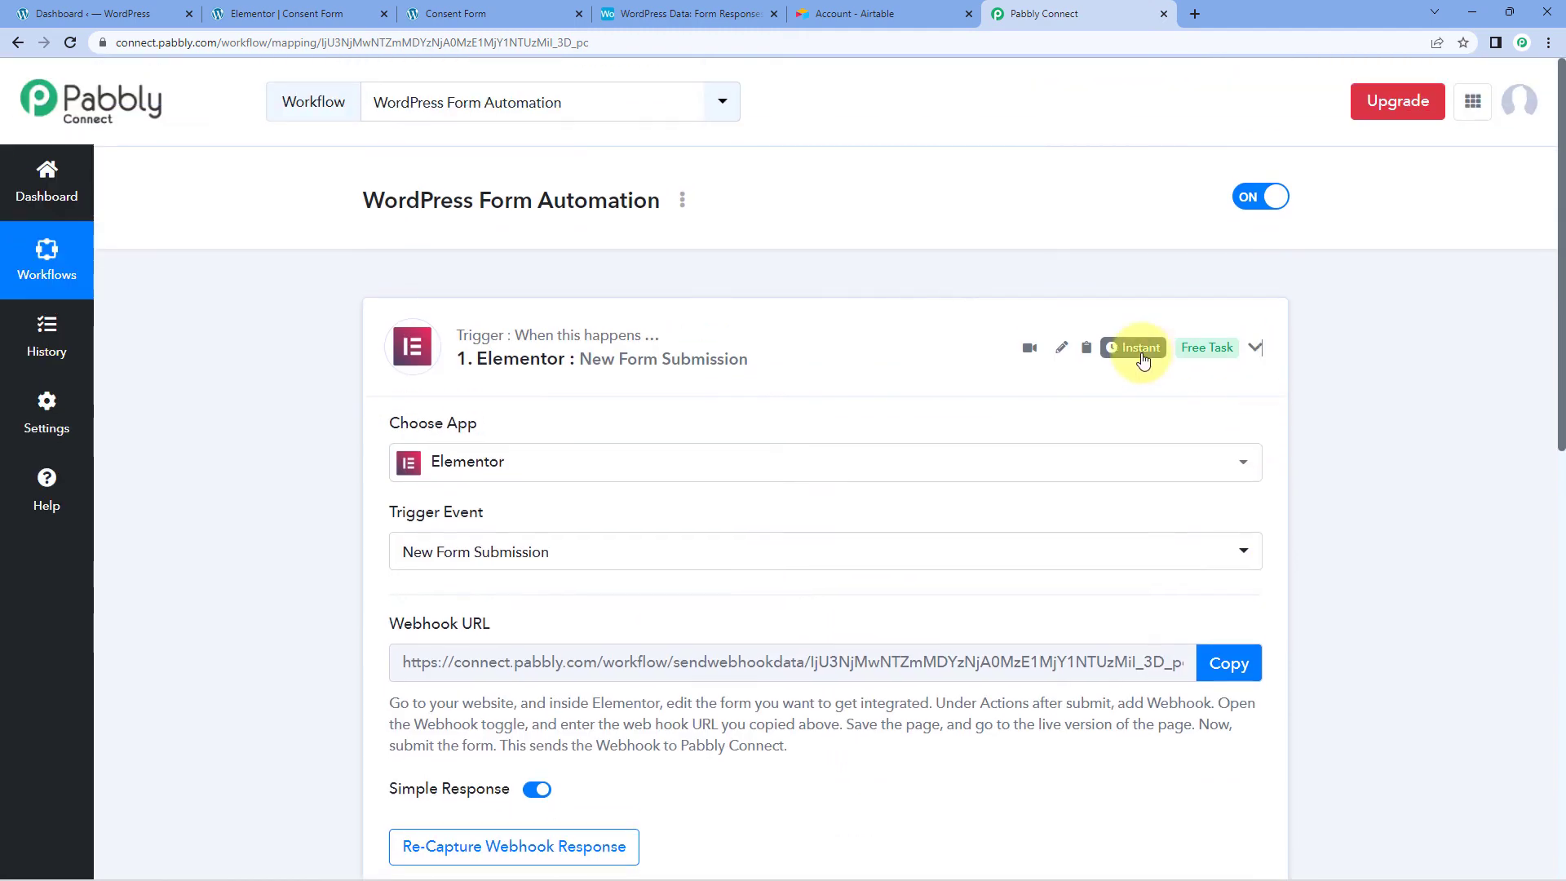
scroll(286, 349, "down", 1)
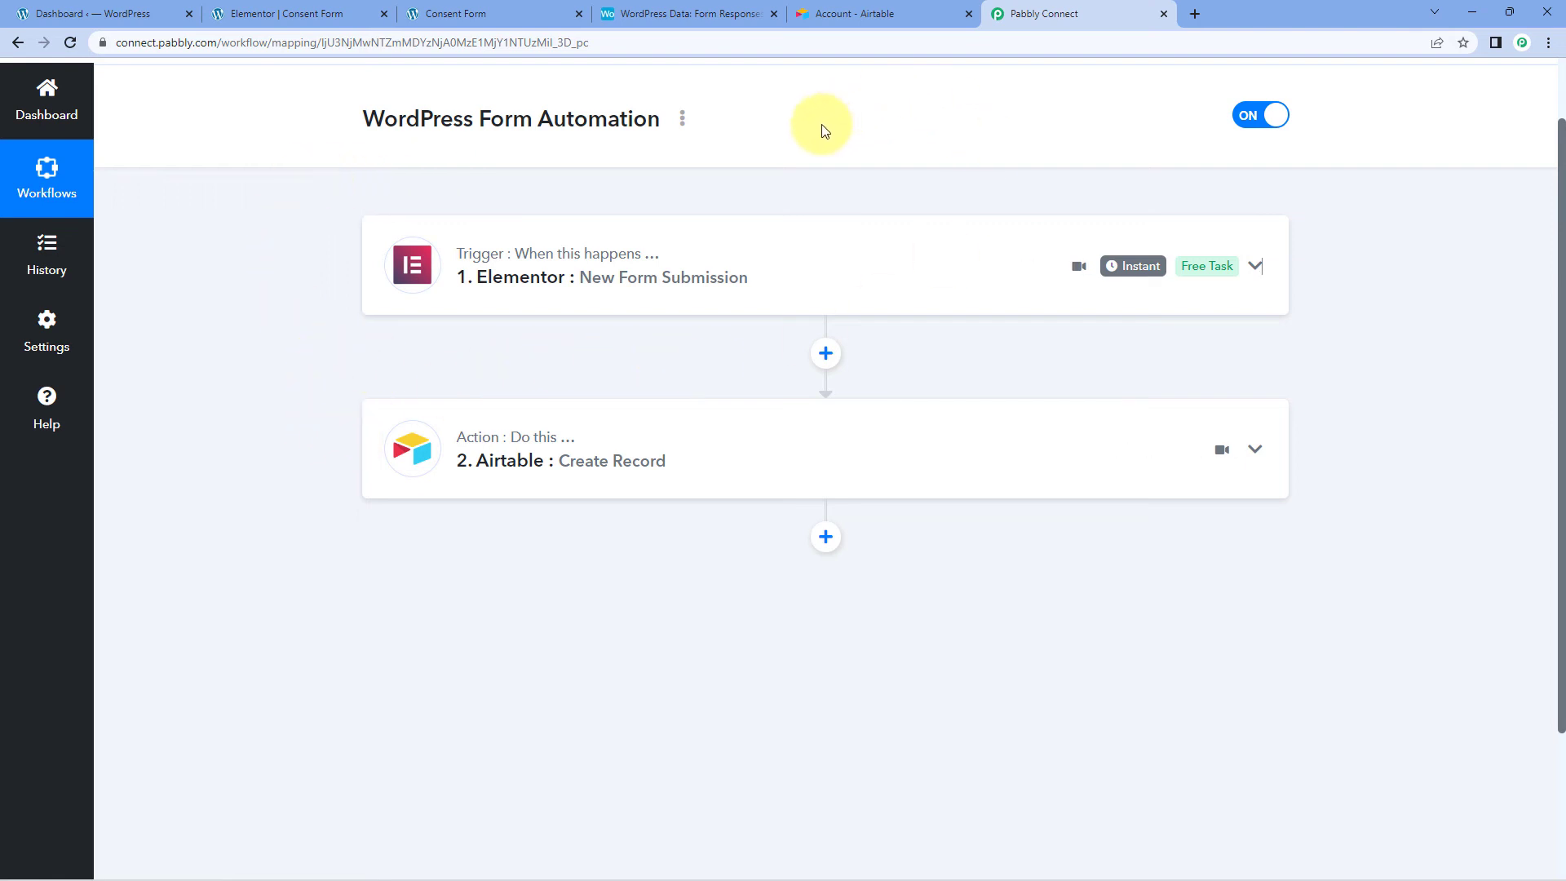
scroll(825, 127, "up", 1)
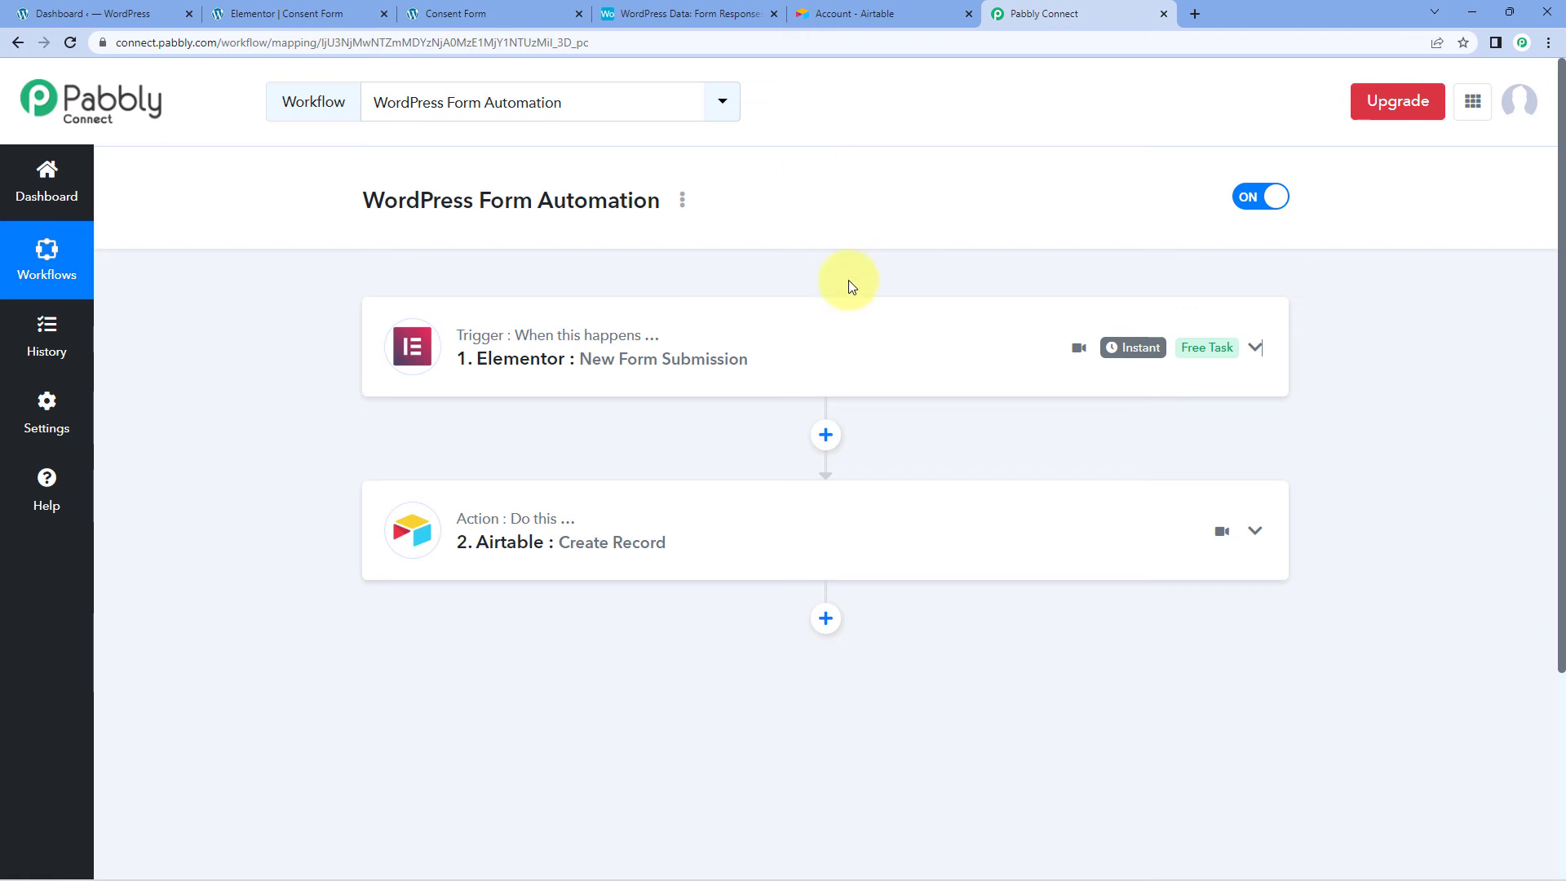
left_click(451, 14)
left_click(295, 432)
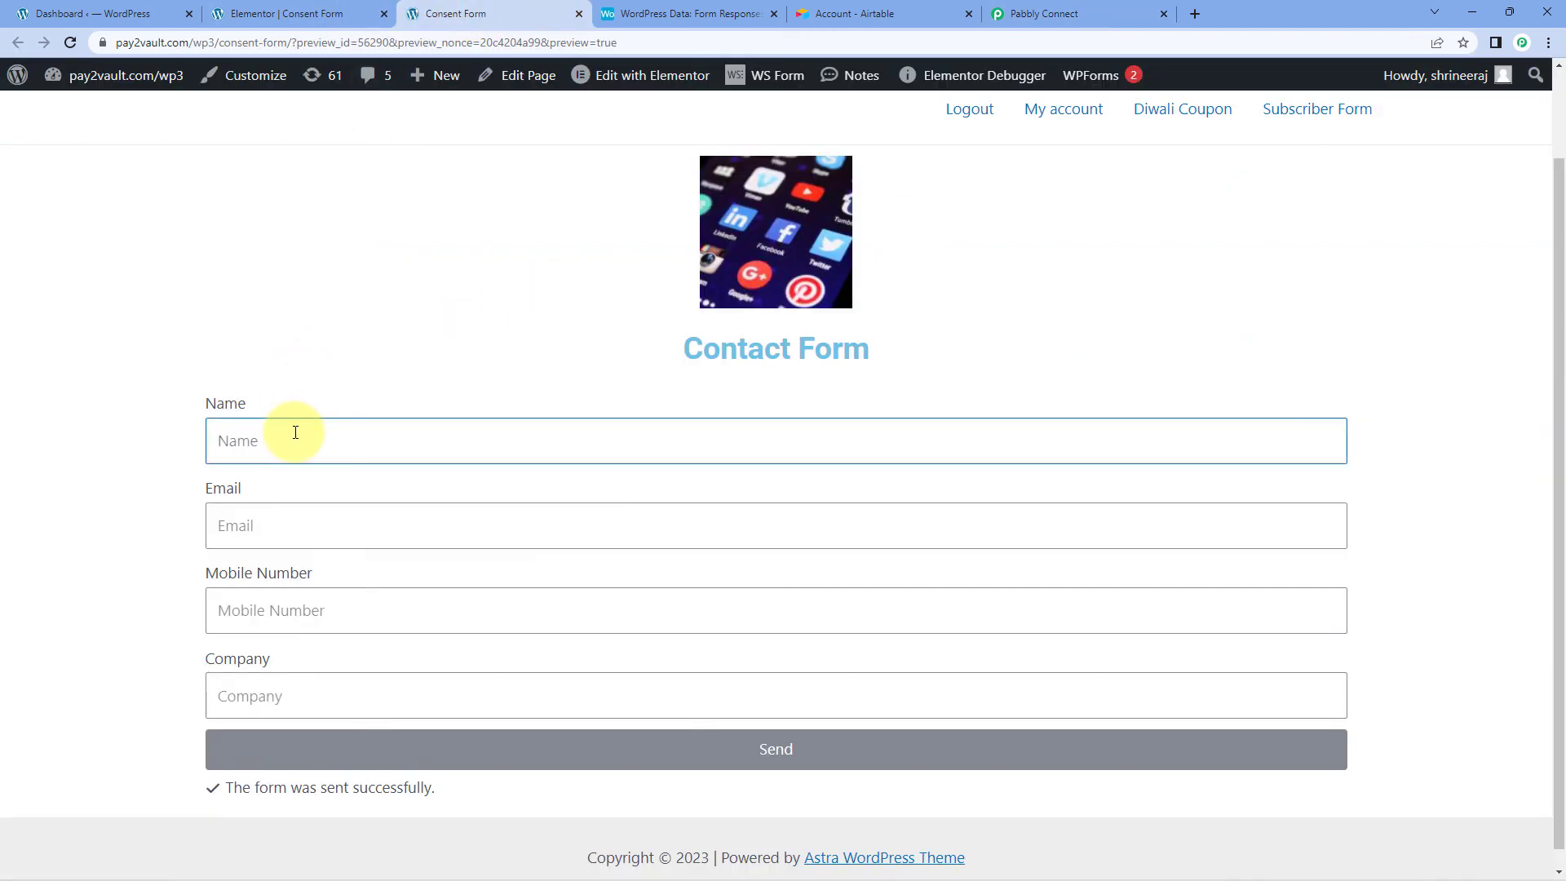
type("Test Pabbly")
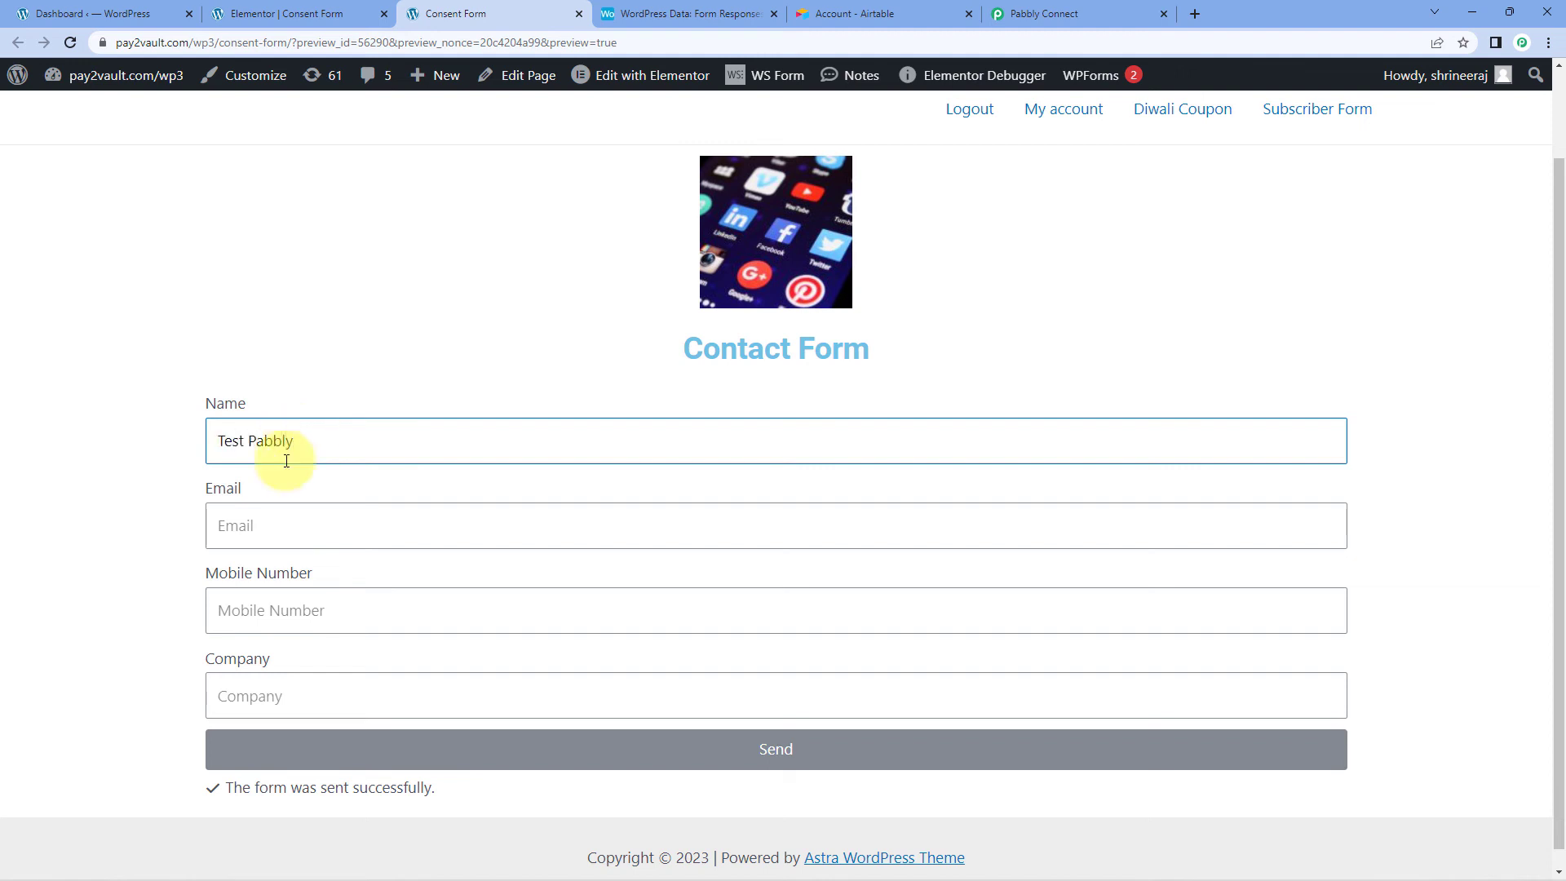
left_click(254, 526)
key("Tab")
type("1000000")
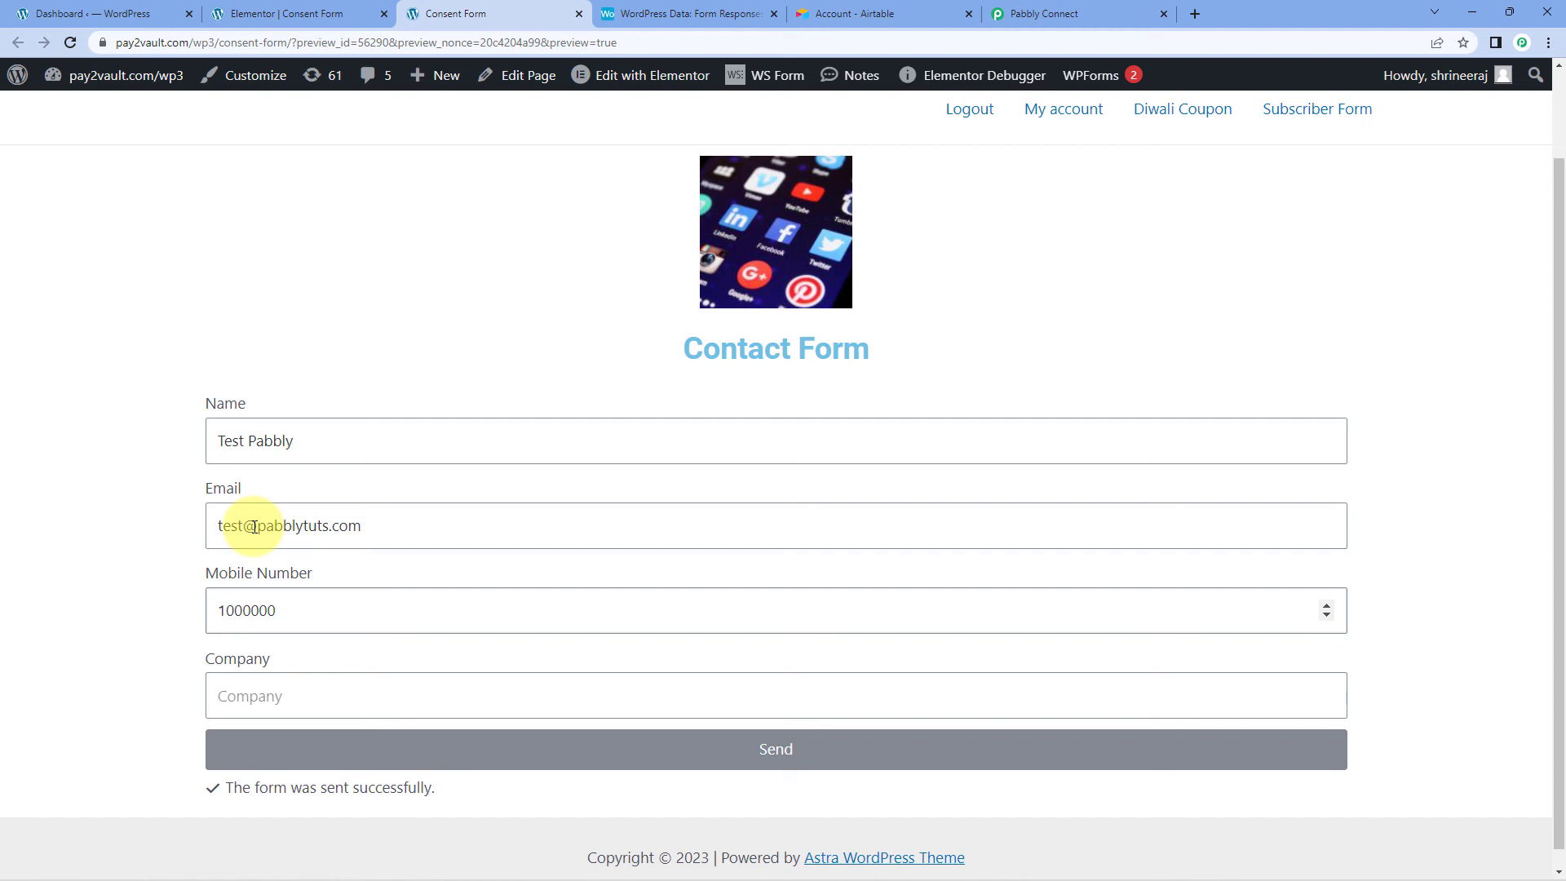
type("001")
key("Tab")
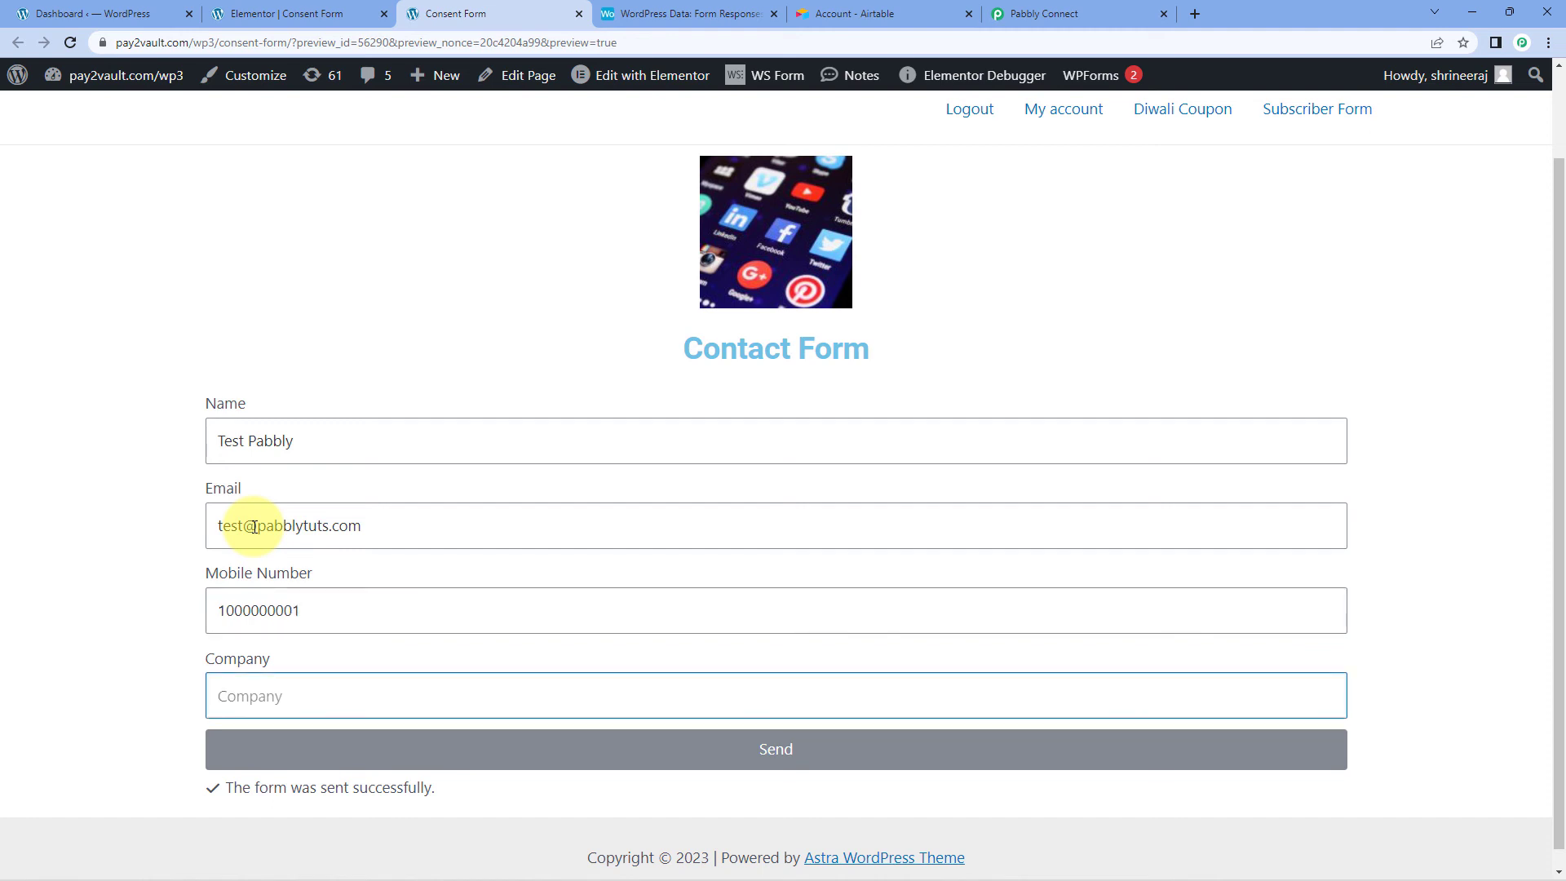
type("N")
key("BackSpace")
type("Google")
left_click(507, 755)
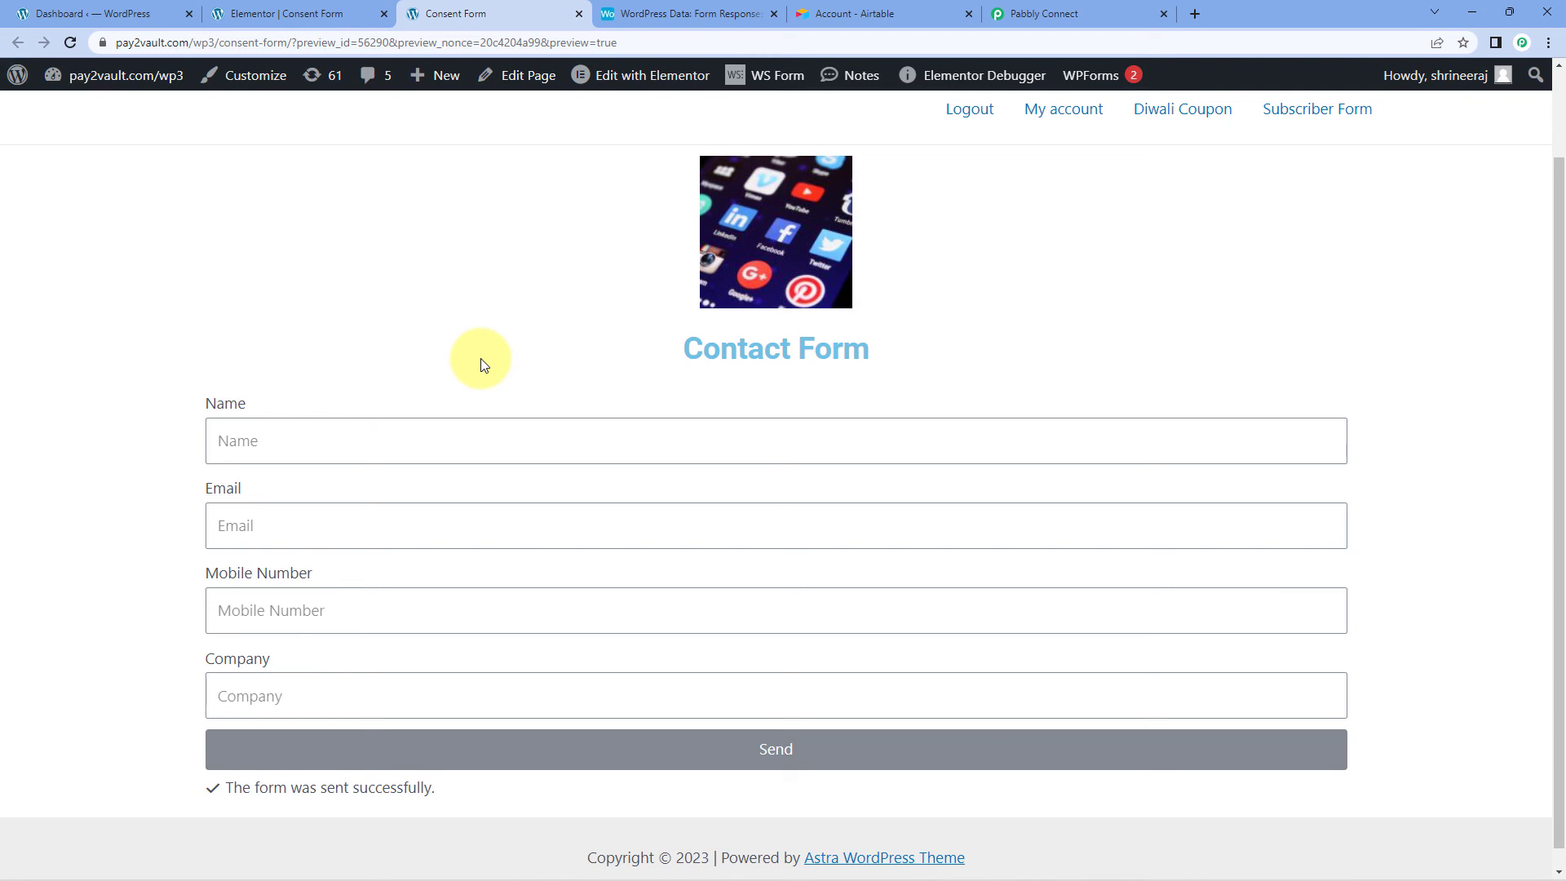
Step: Check the new Test Pabbly row with Google in Airtable Form Responses, then return to Pabbly
left_click(640, 13)
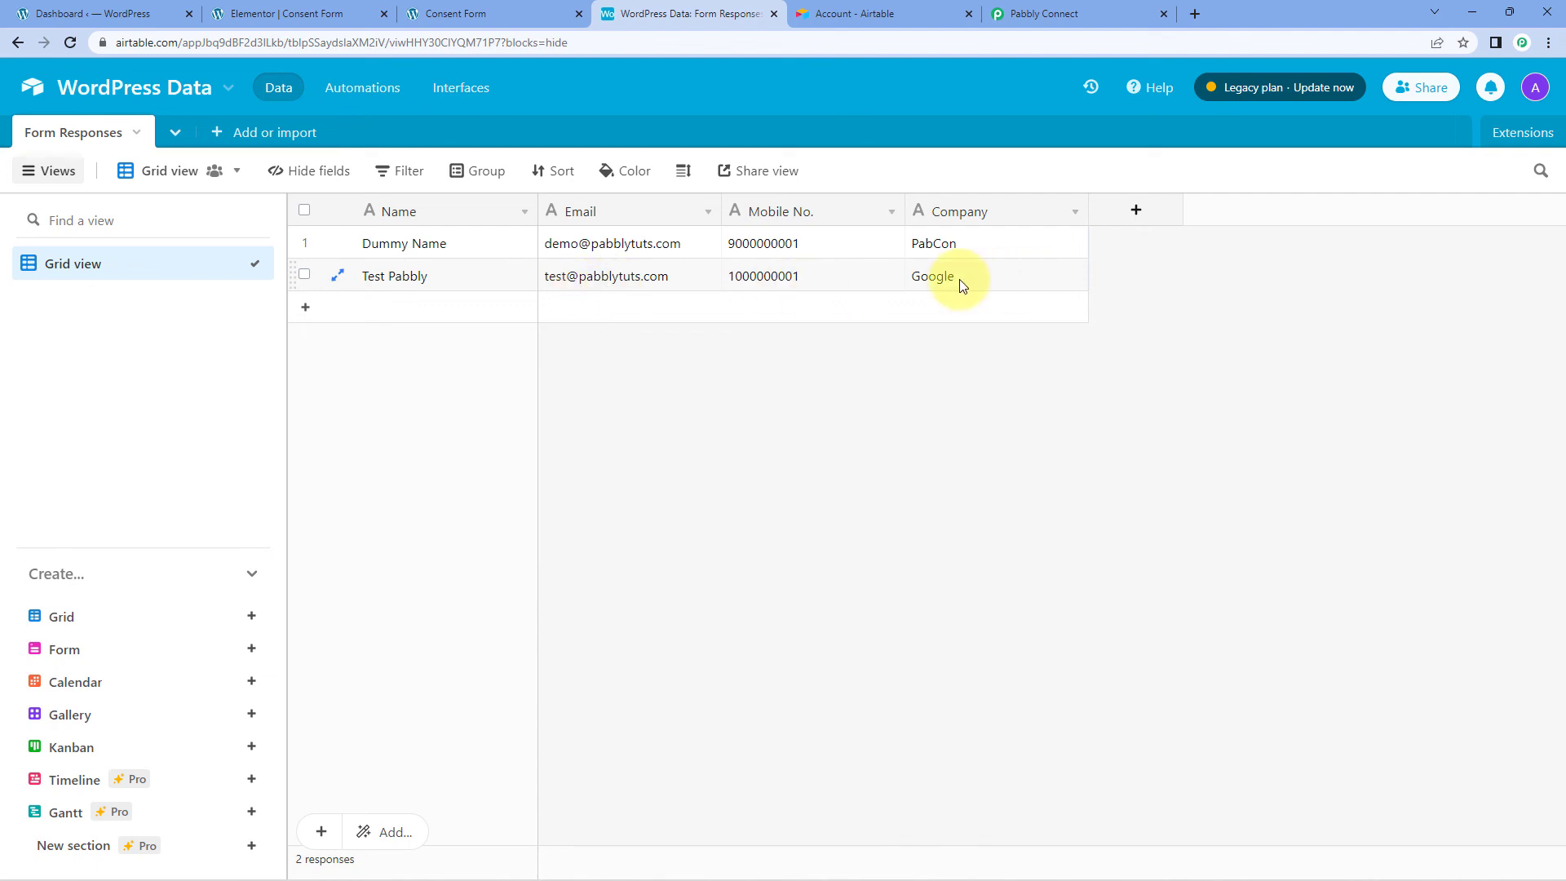
left_click(1050, 17)
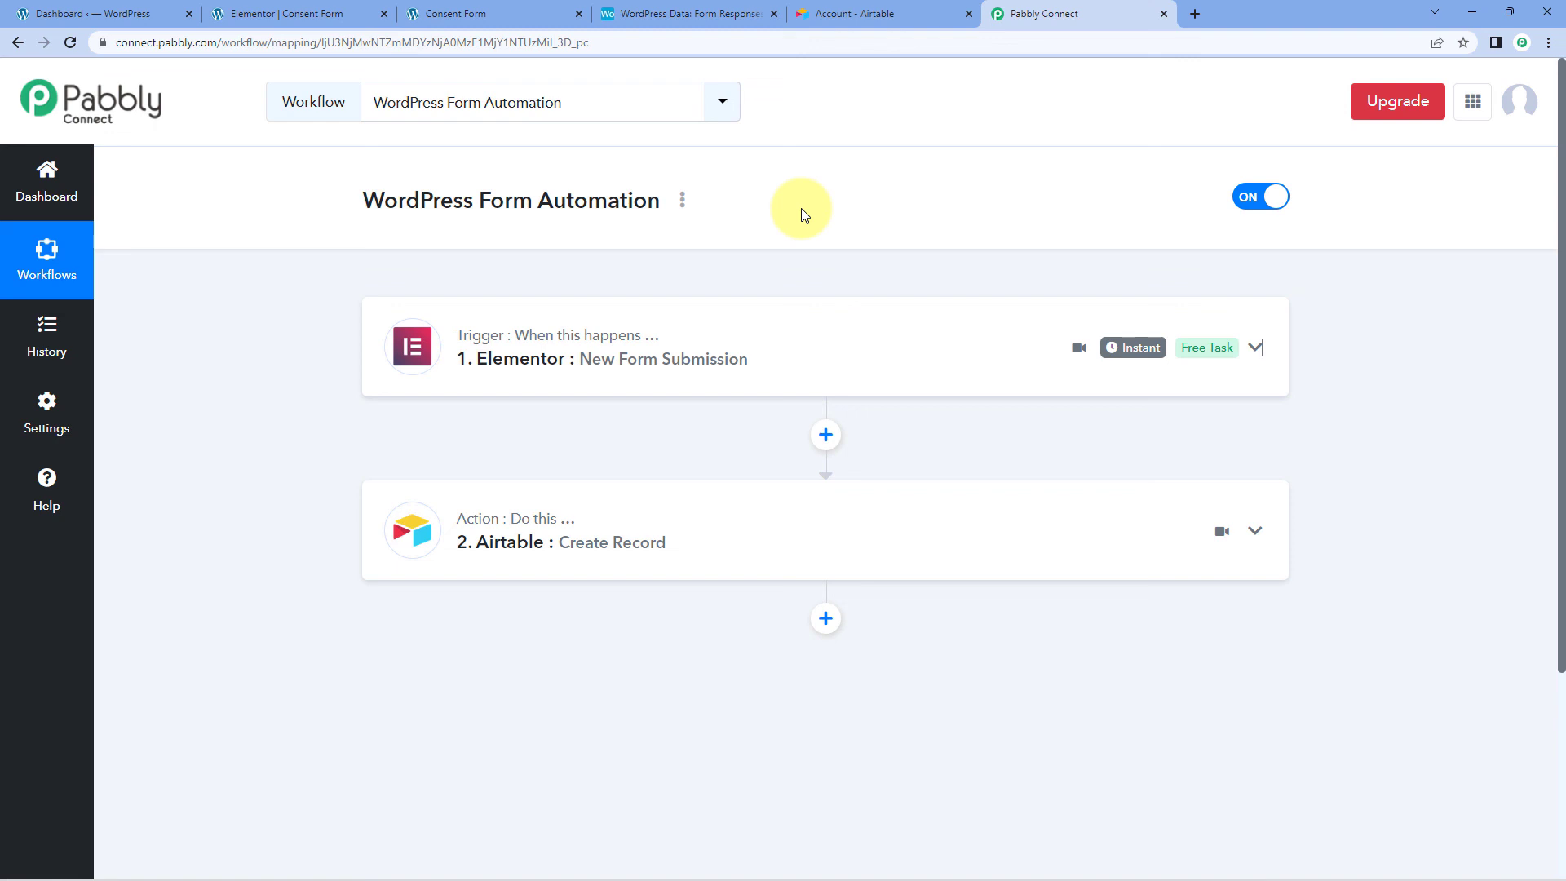